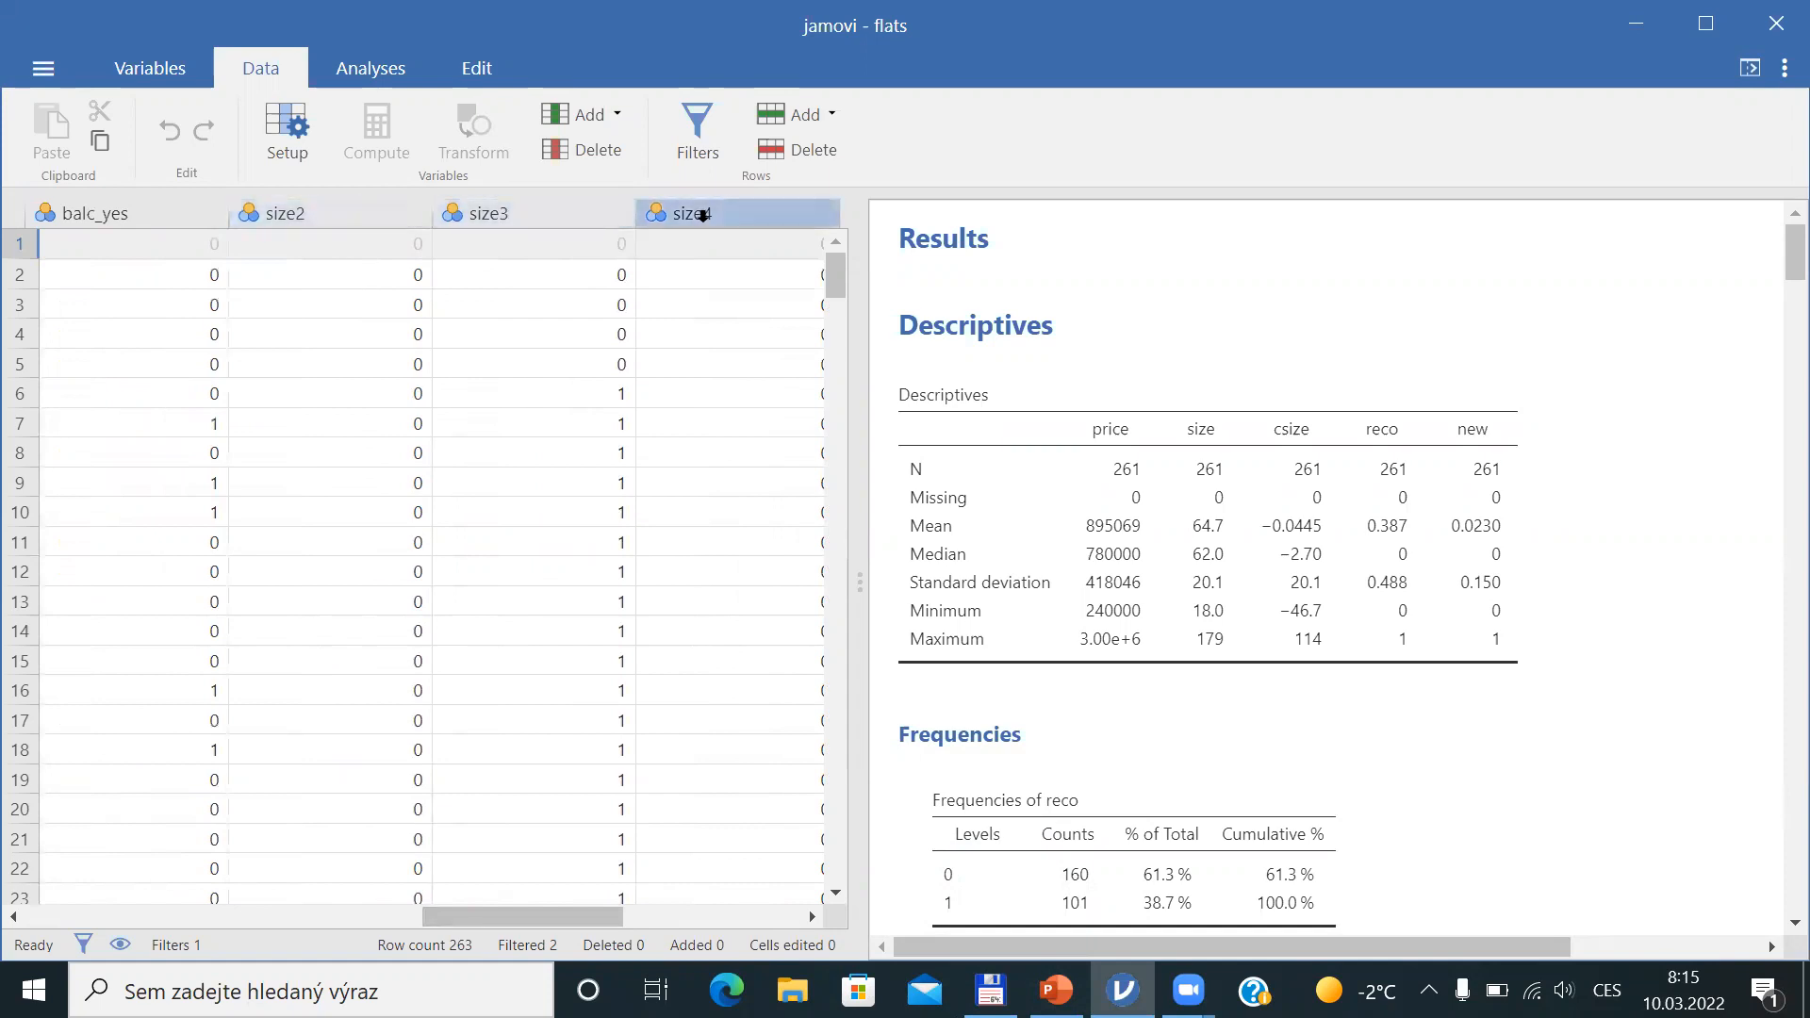
# Switch to the lecture slides and advance to the 'Dummy in JAMOVI' slide
pyautogui.moveTo(531, 917); pyautogui.dragTo(396, 903)
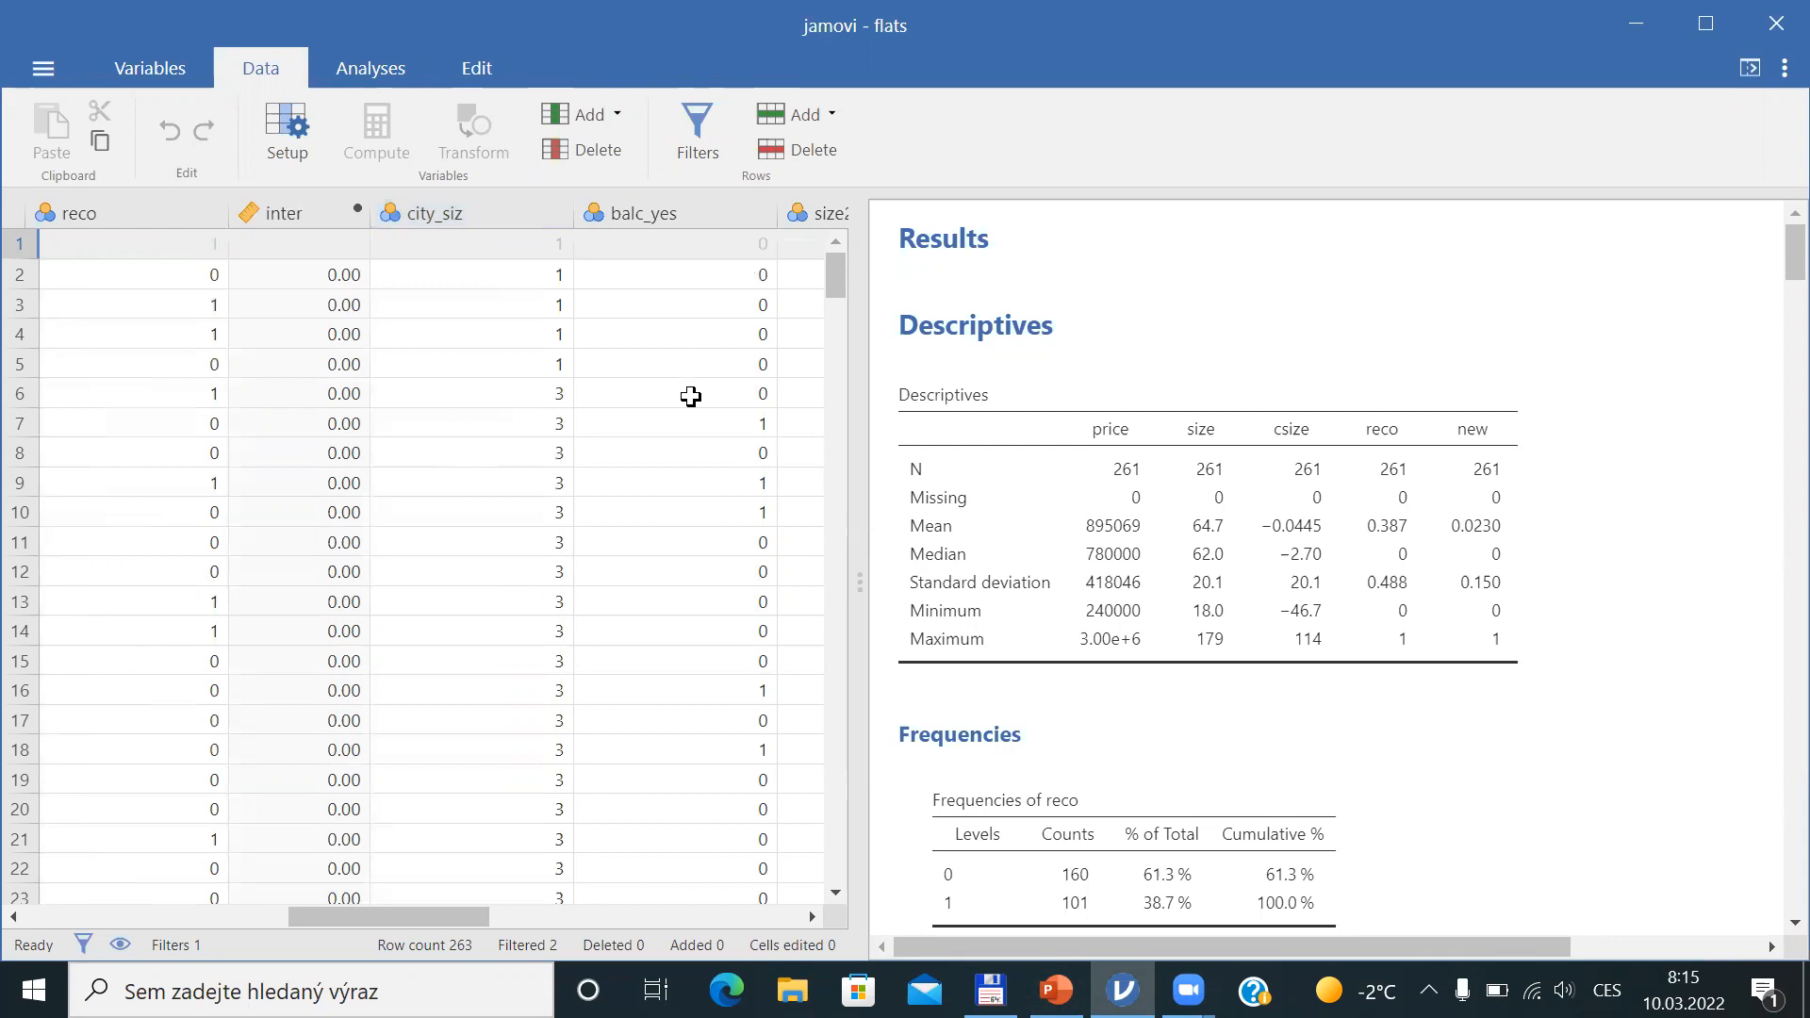
pyautogui.hotkey('alt', 'Tab')
pyautogui.hotkey('alt', 'Tab')
pyautogui.press('Down')
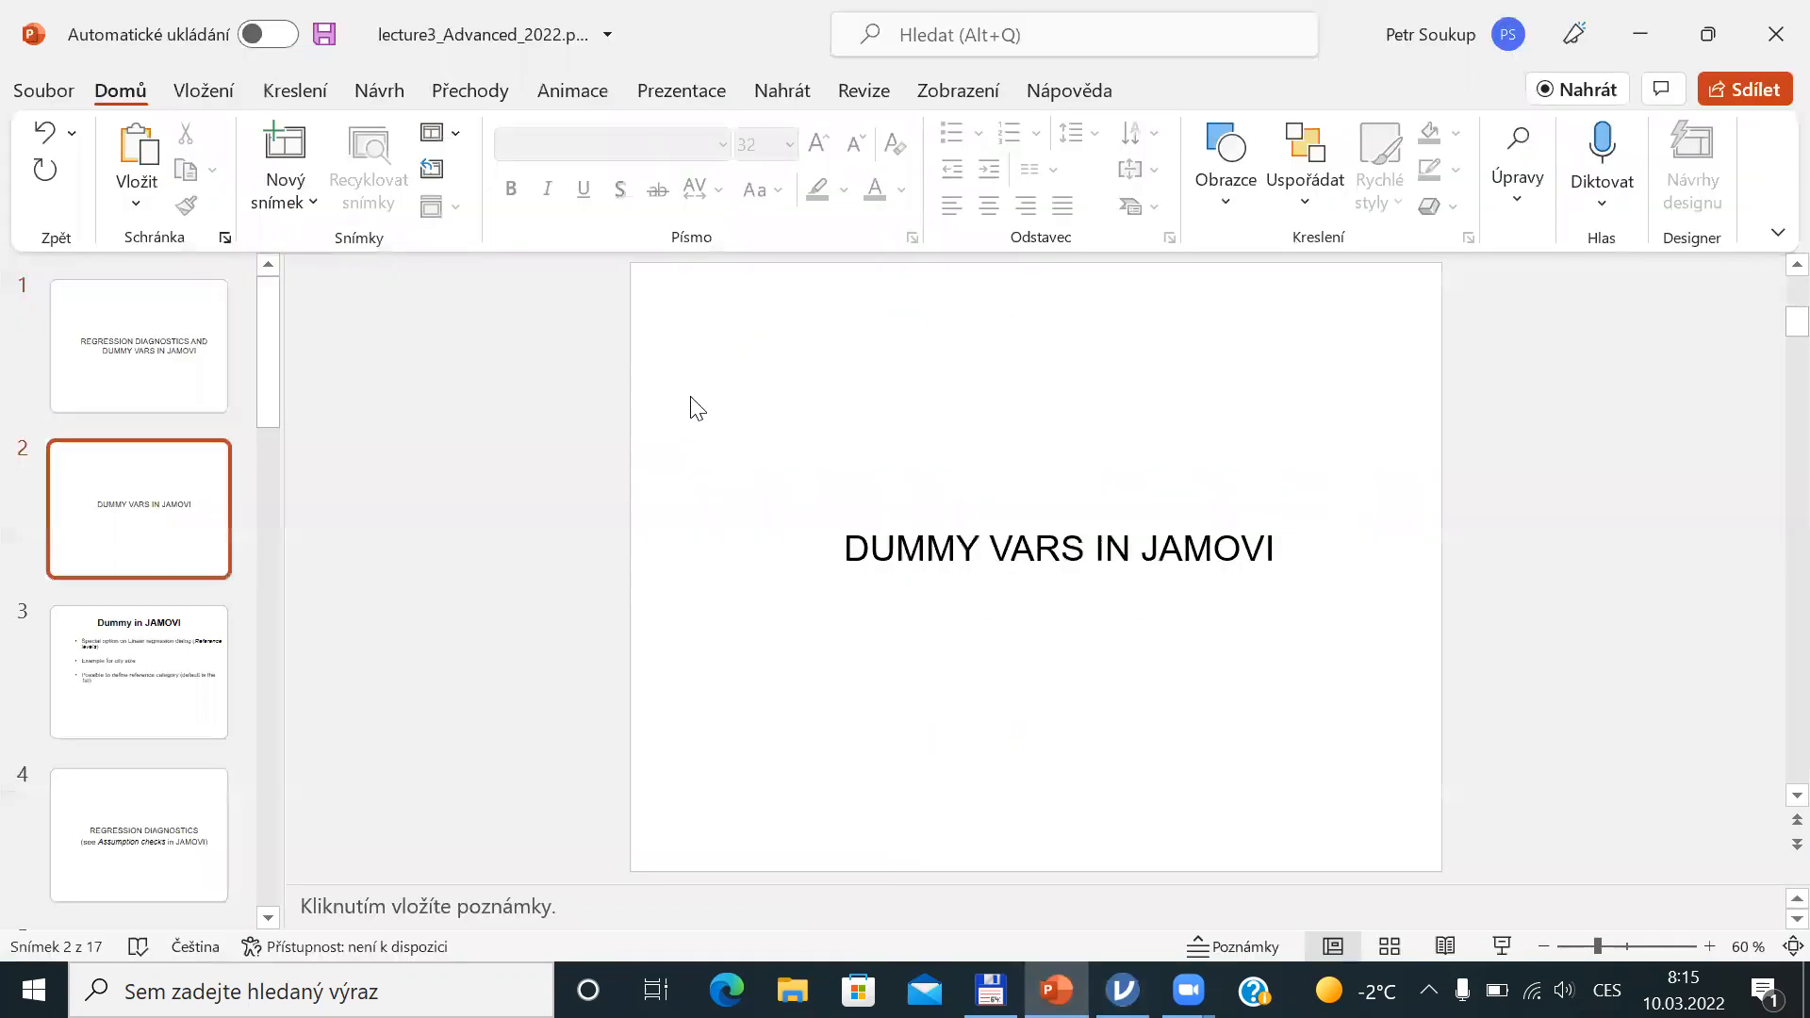
pyautogui.press('Down')
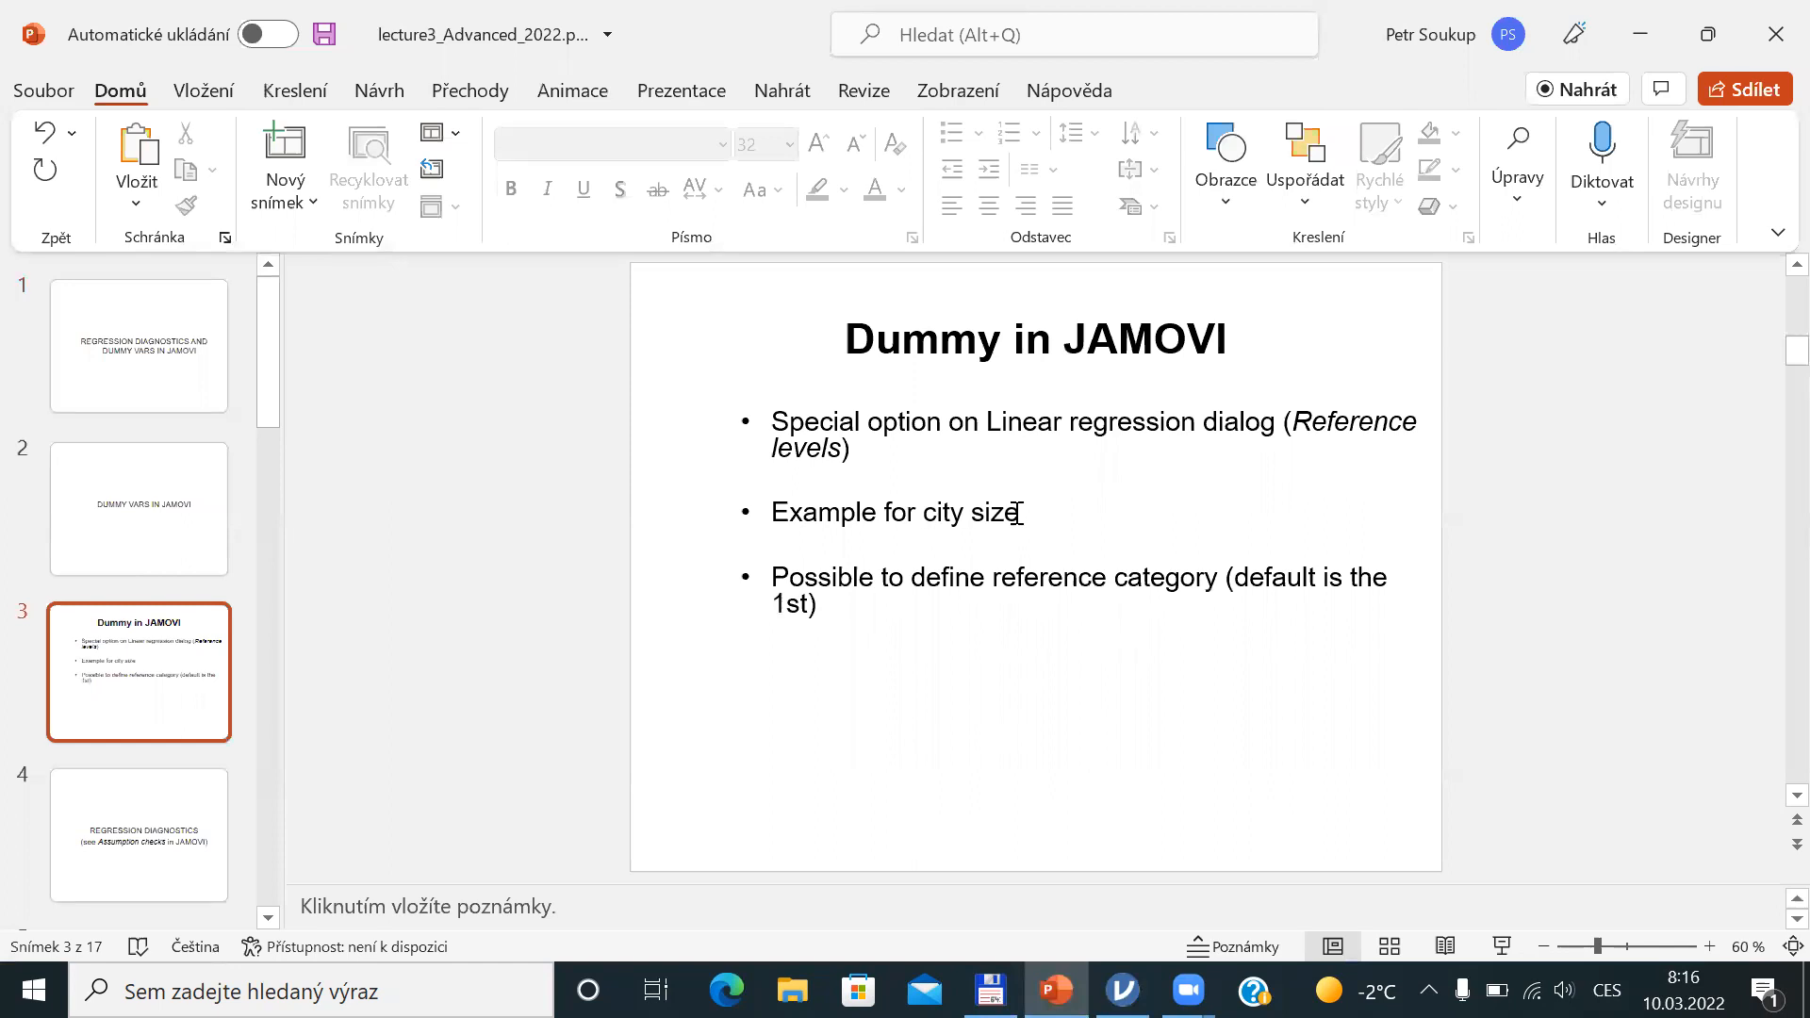
# Return to jamovi and start a new Linear Regression analysis
pyautogui.hotkey('alt', 'Tab')
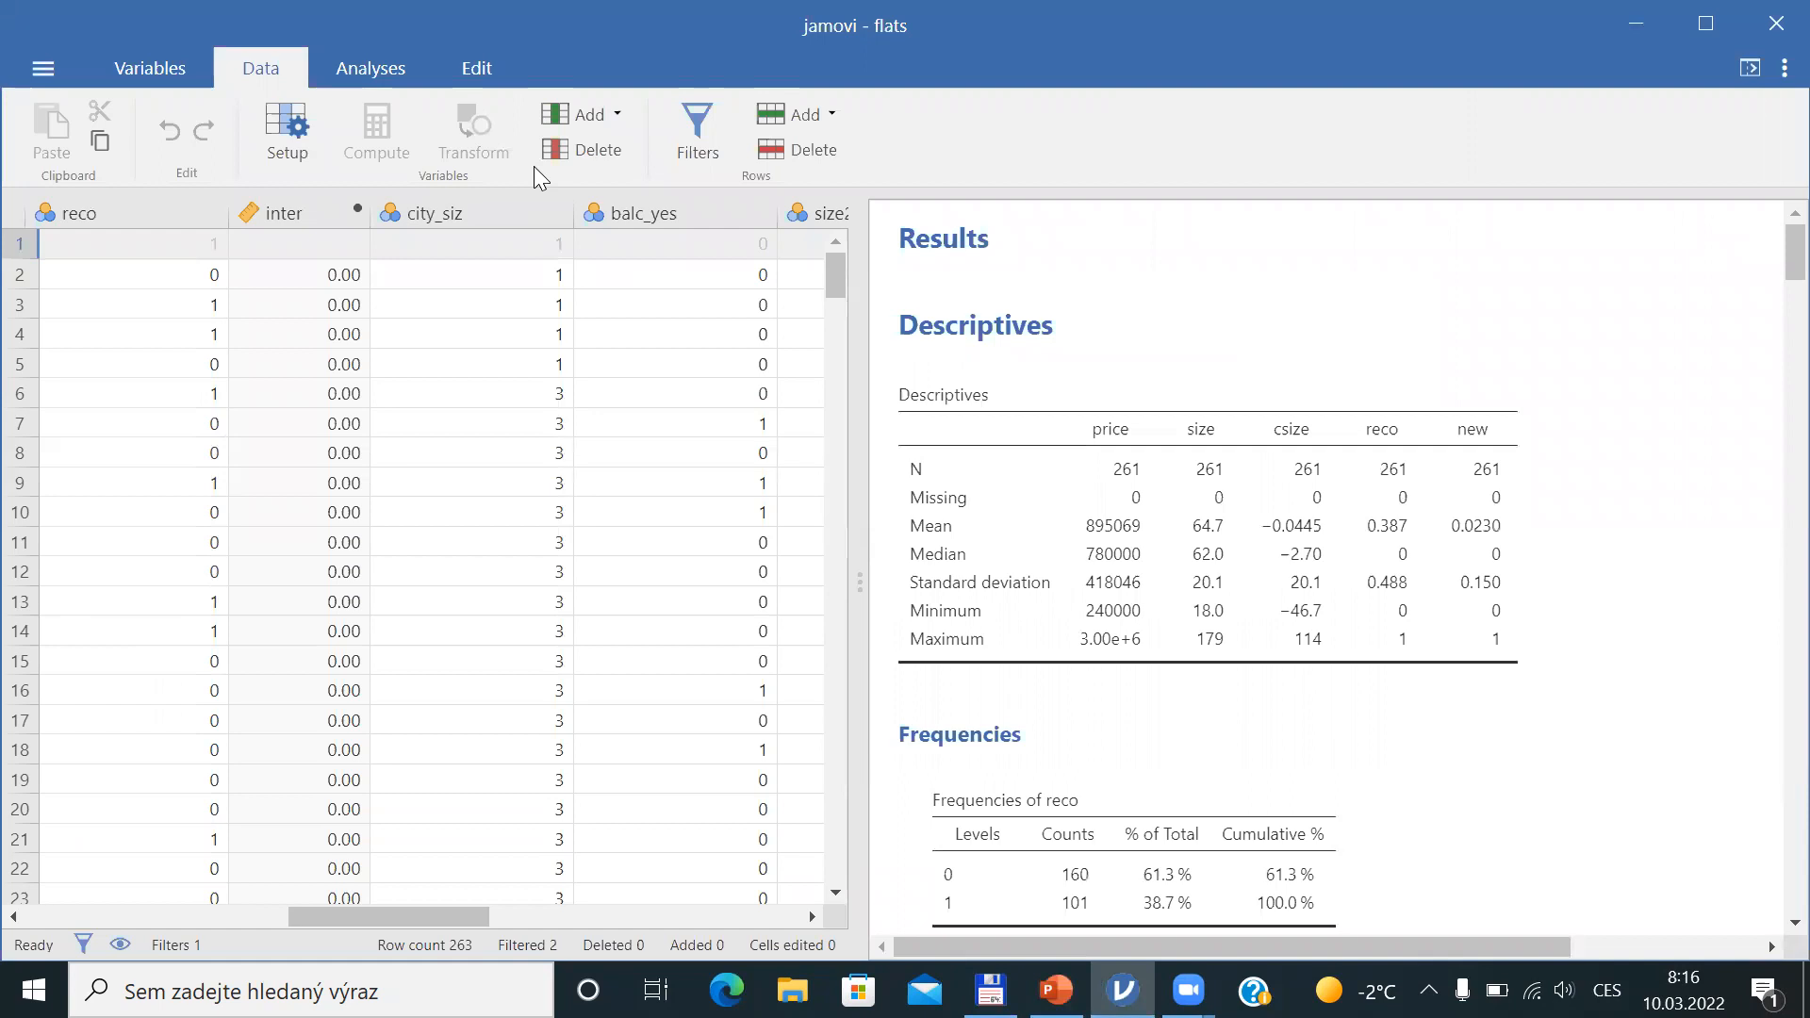
pyautogui.click(368, 70)
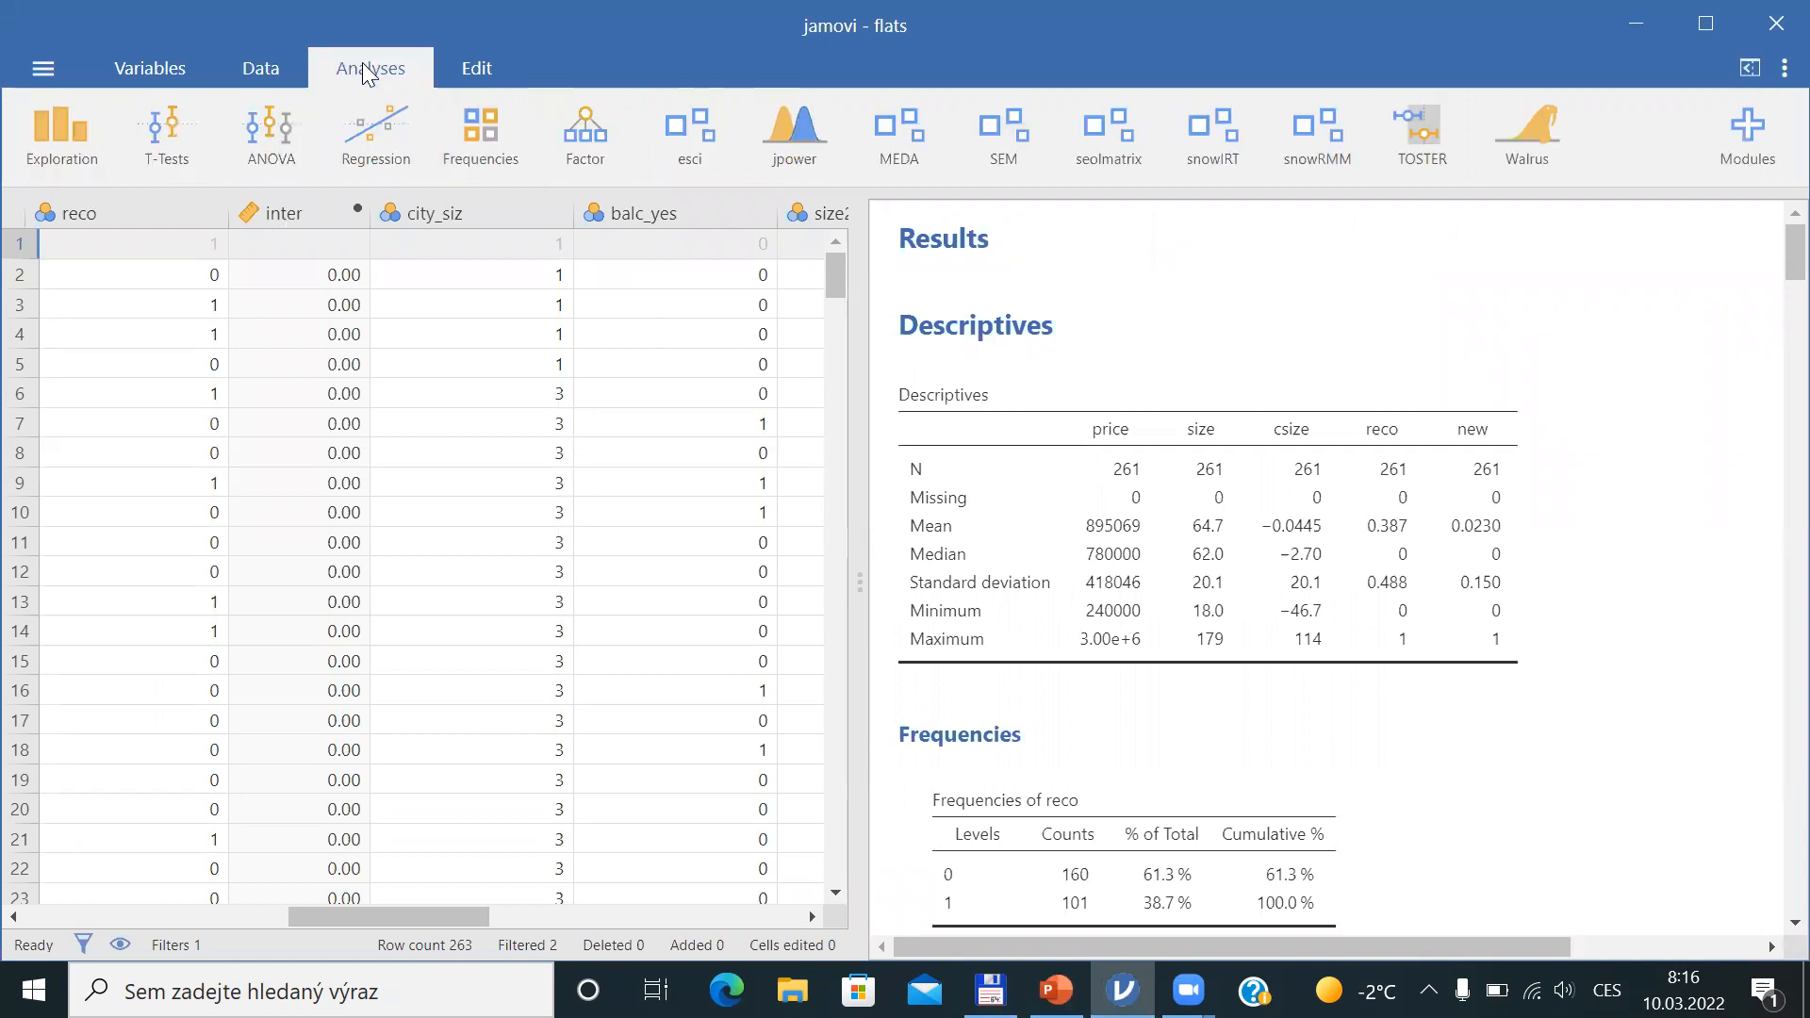
pyautogui.click(413, 134)
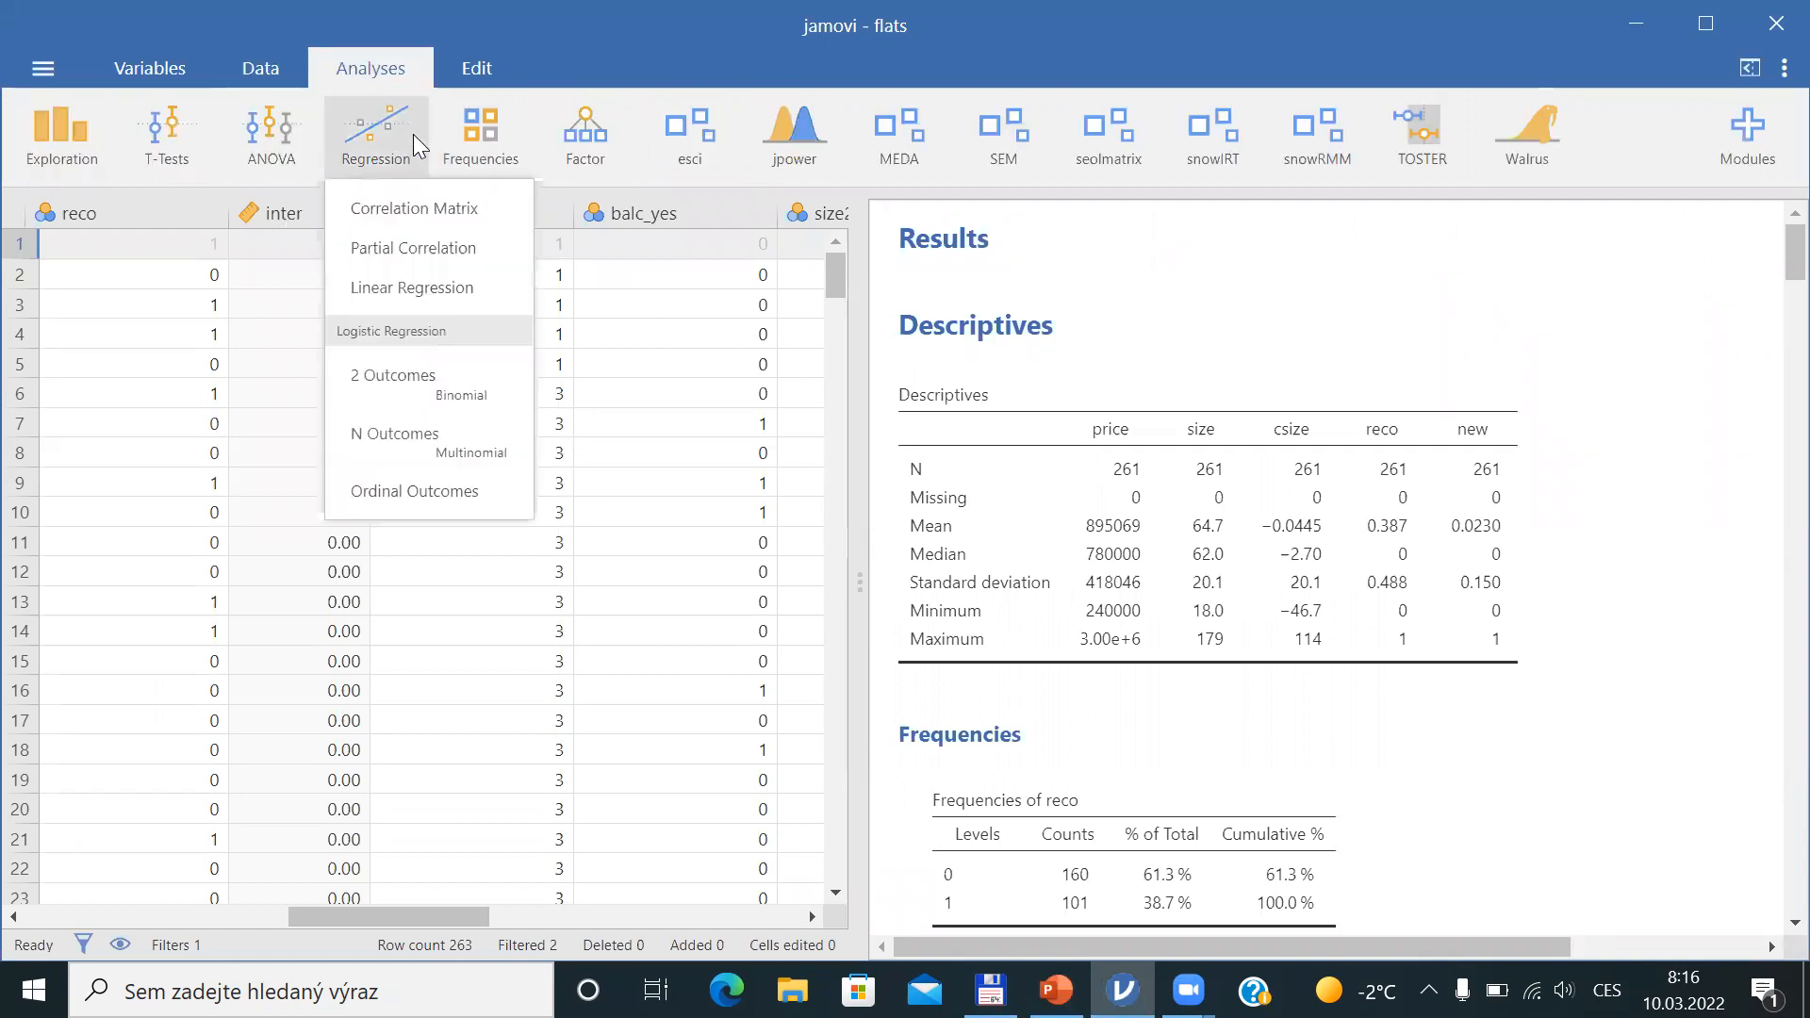
pyautogui.click(429, 302)
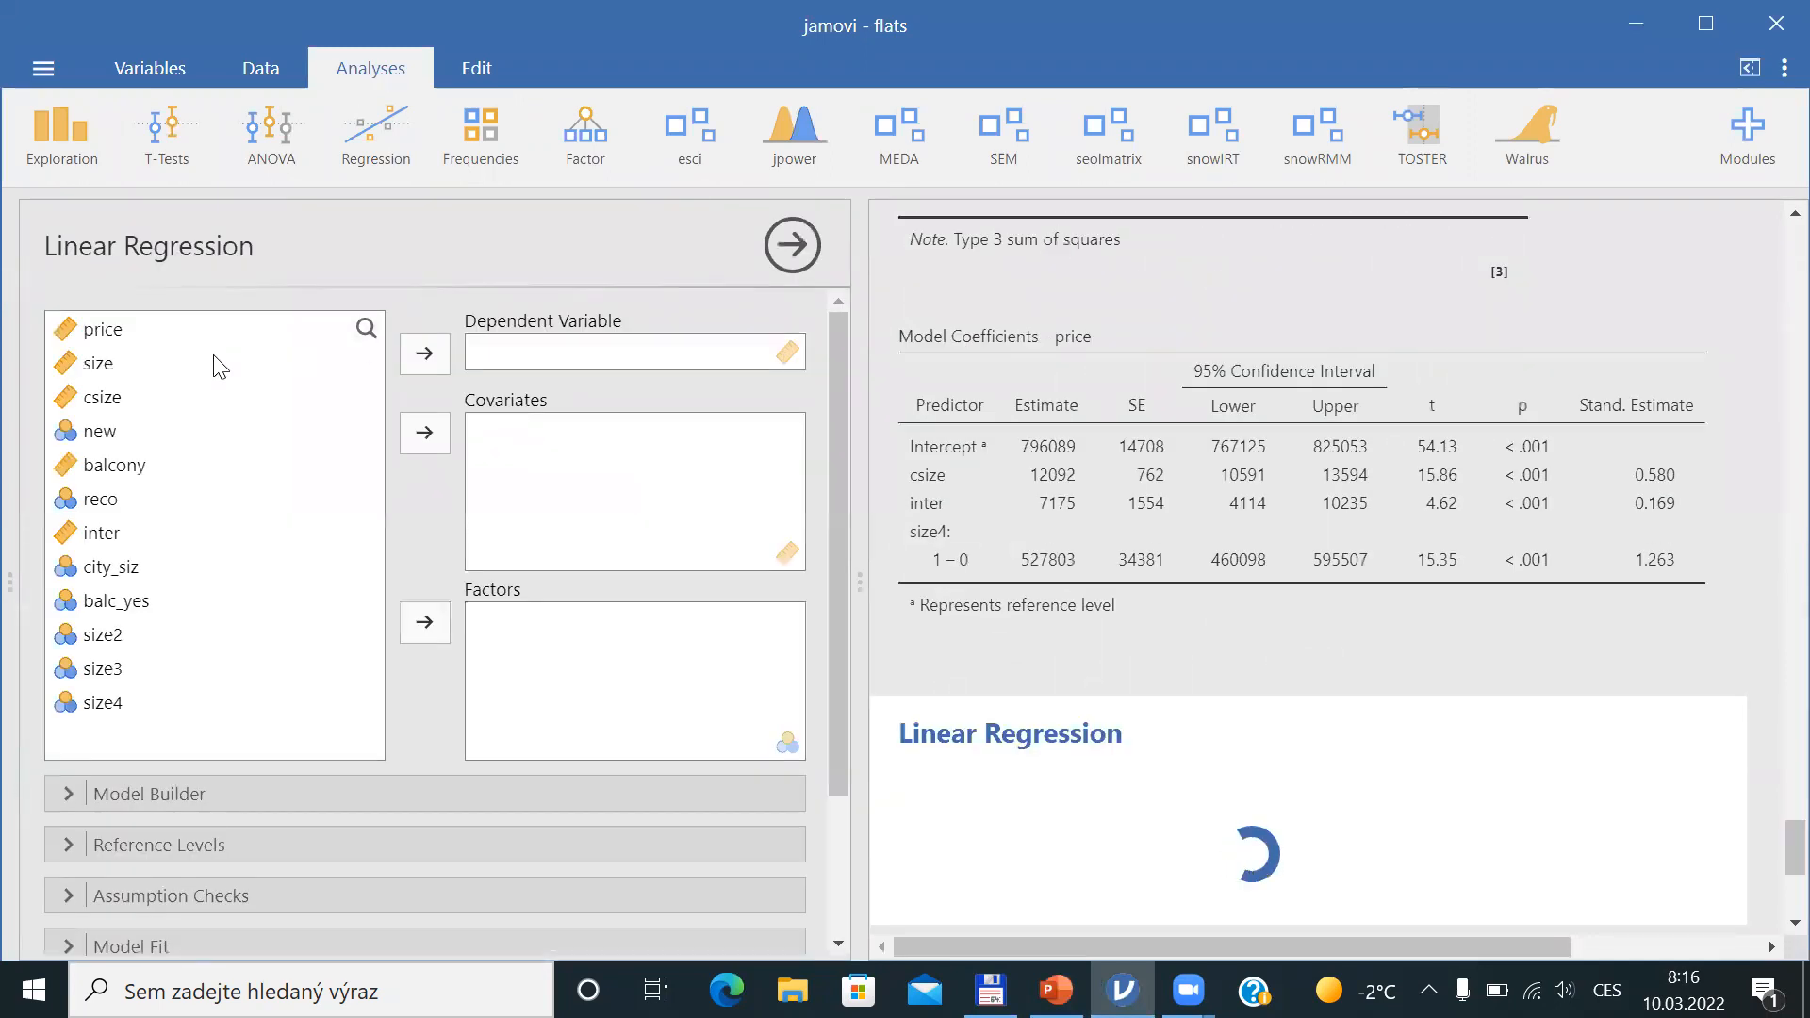
# Specify the regression with price as dependent variable, csize as covariate and city_siz as a factor
pyautogui.click(107, 330)
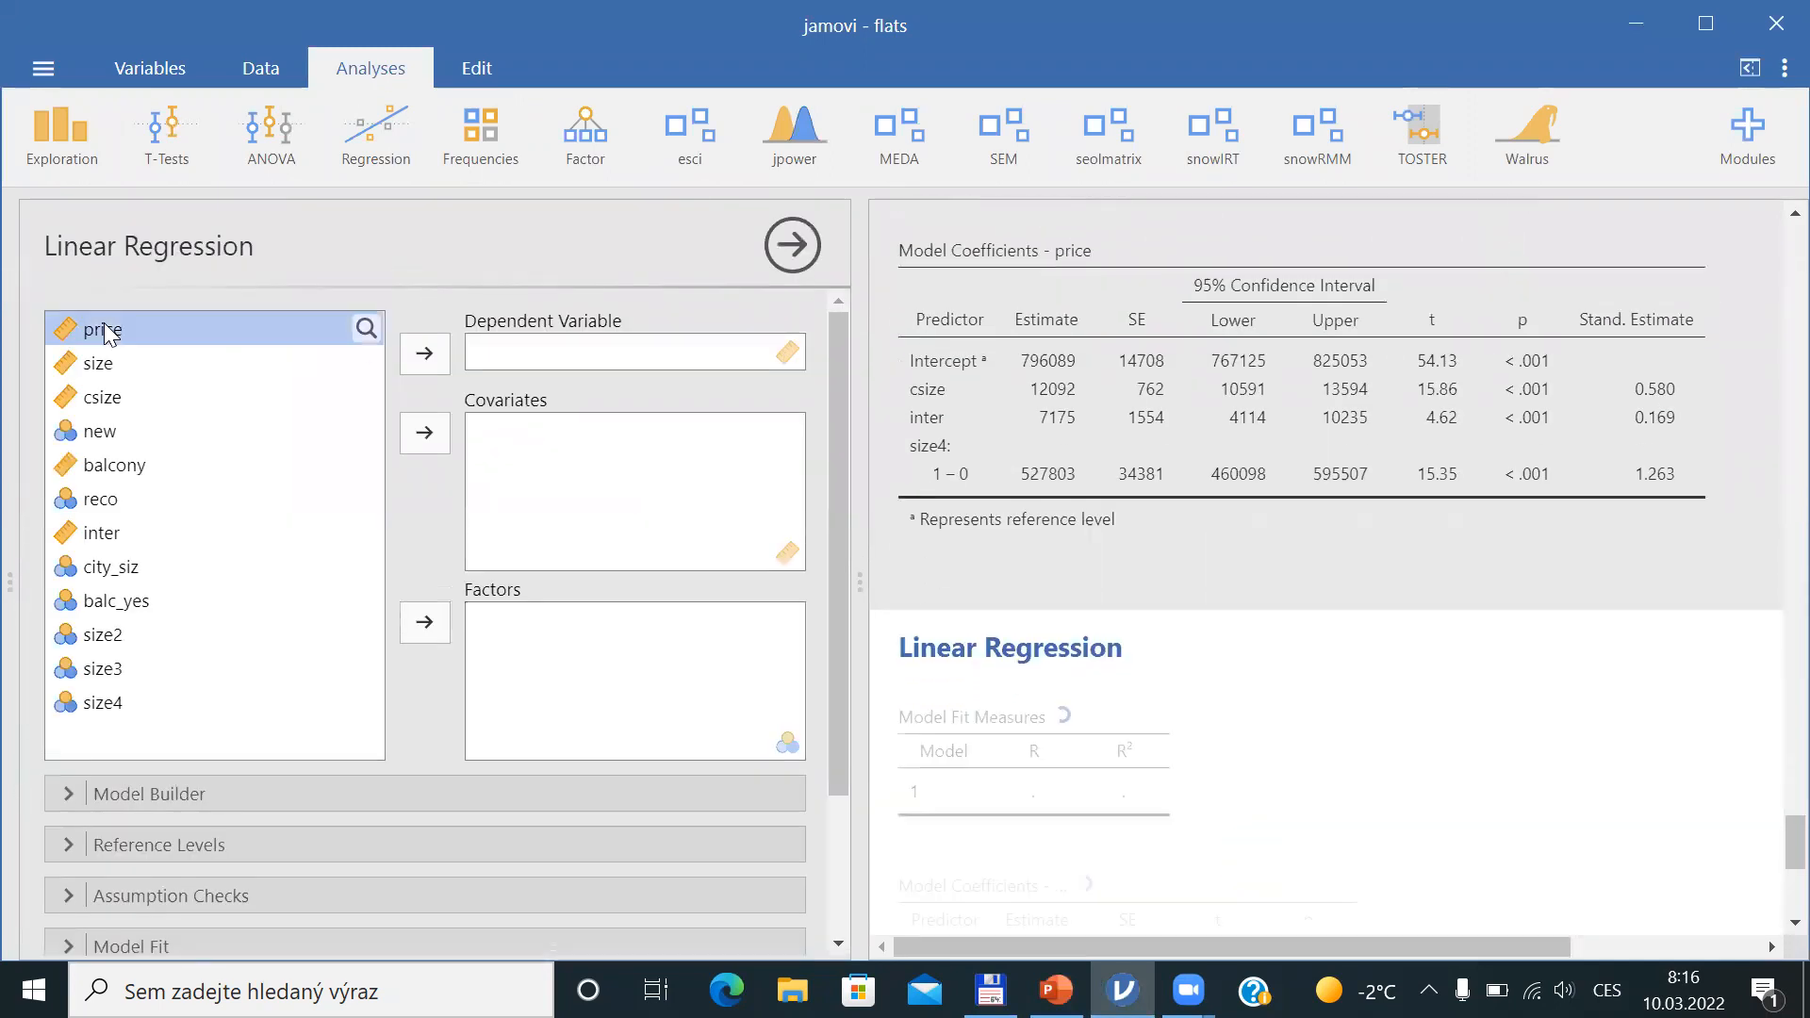
pyautogui.click(425, 355)
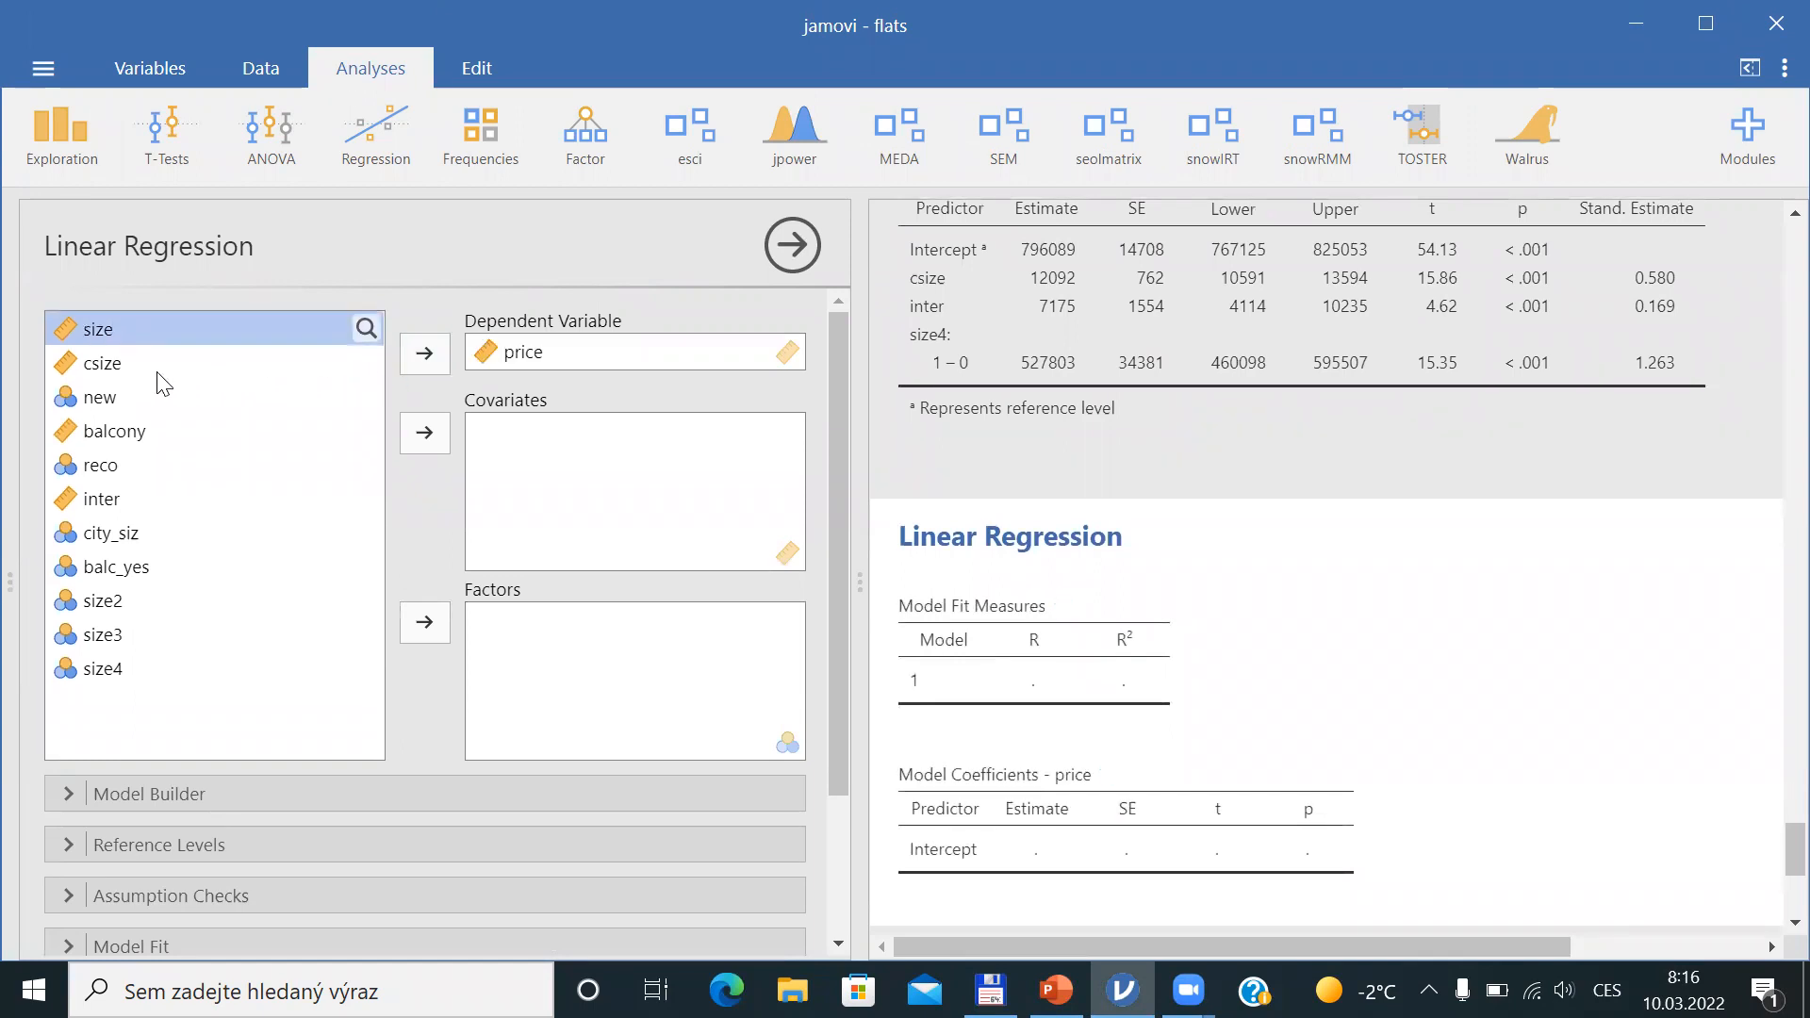
pyautogui.click(127, 365)
pyautogui.click(425, 435)
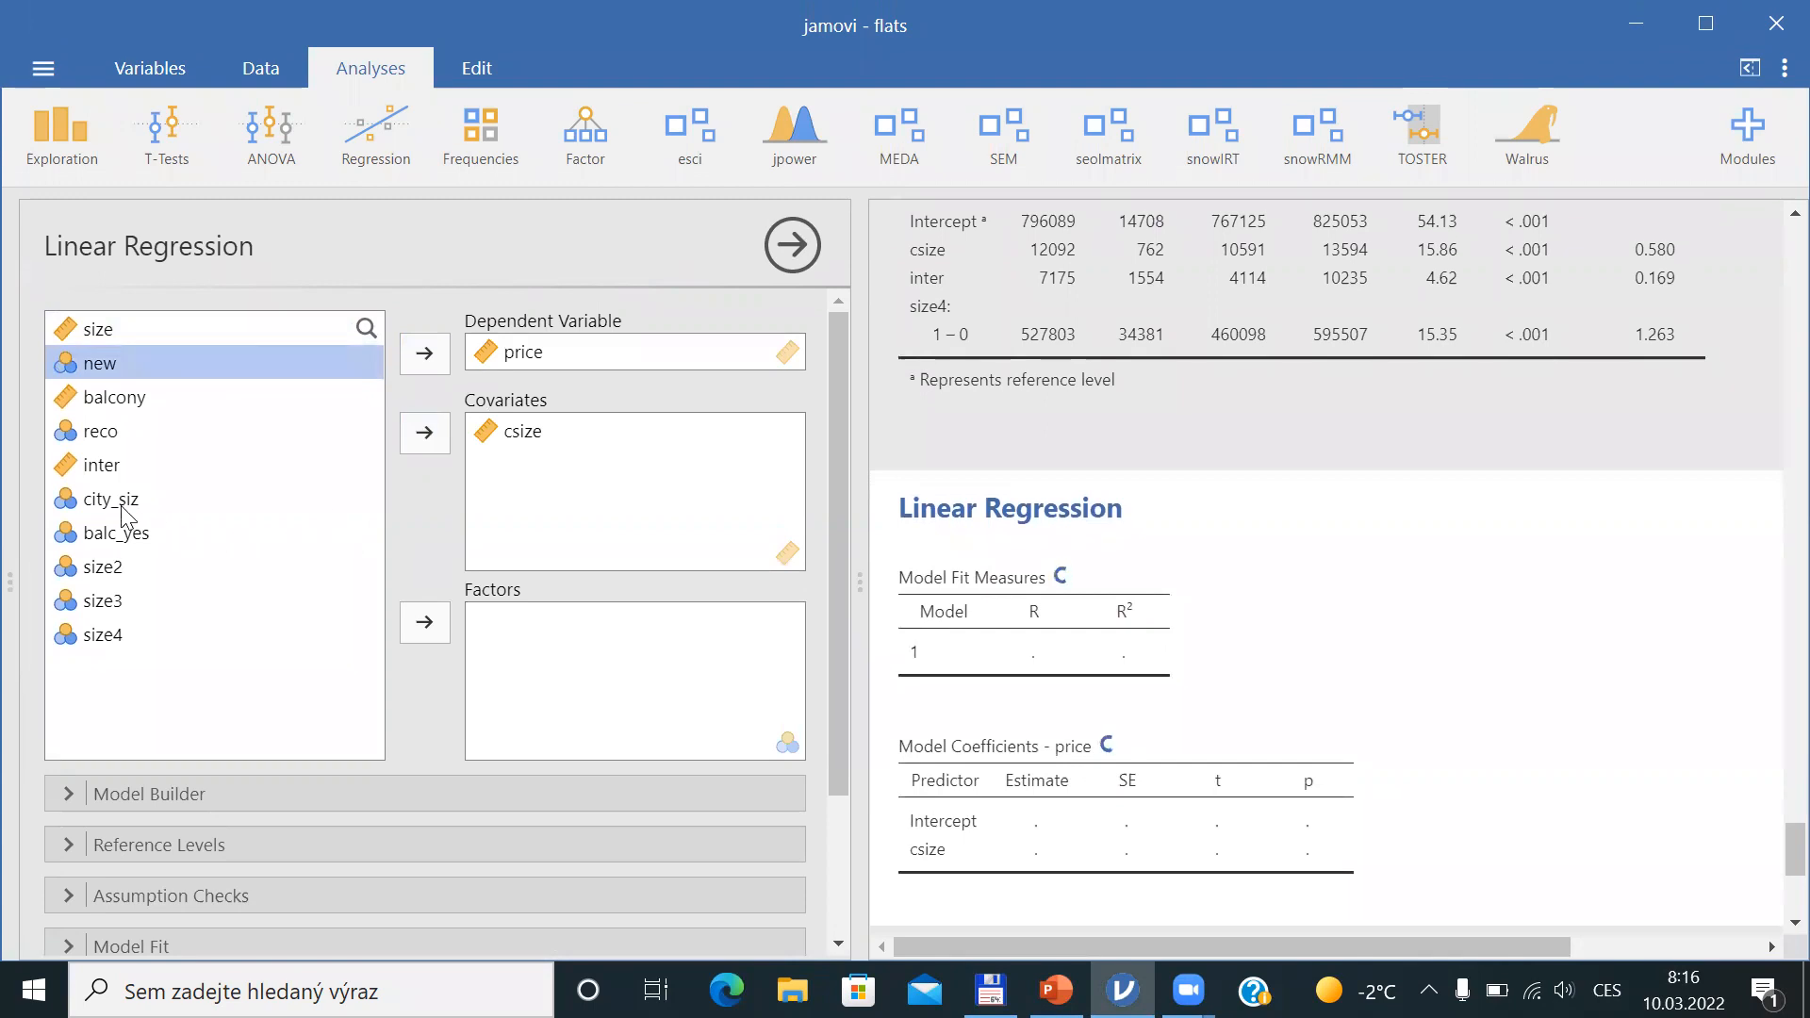
pyautogui.click(113, 499)
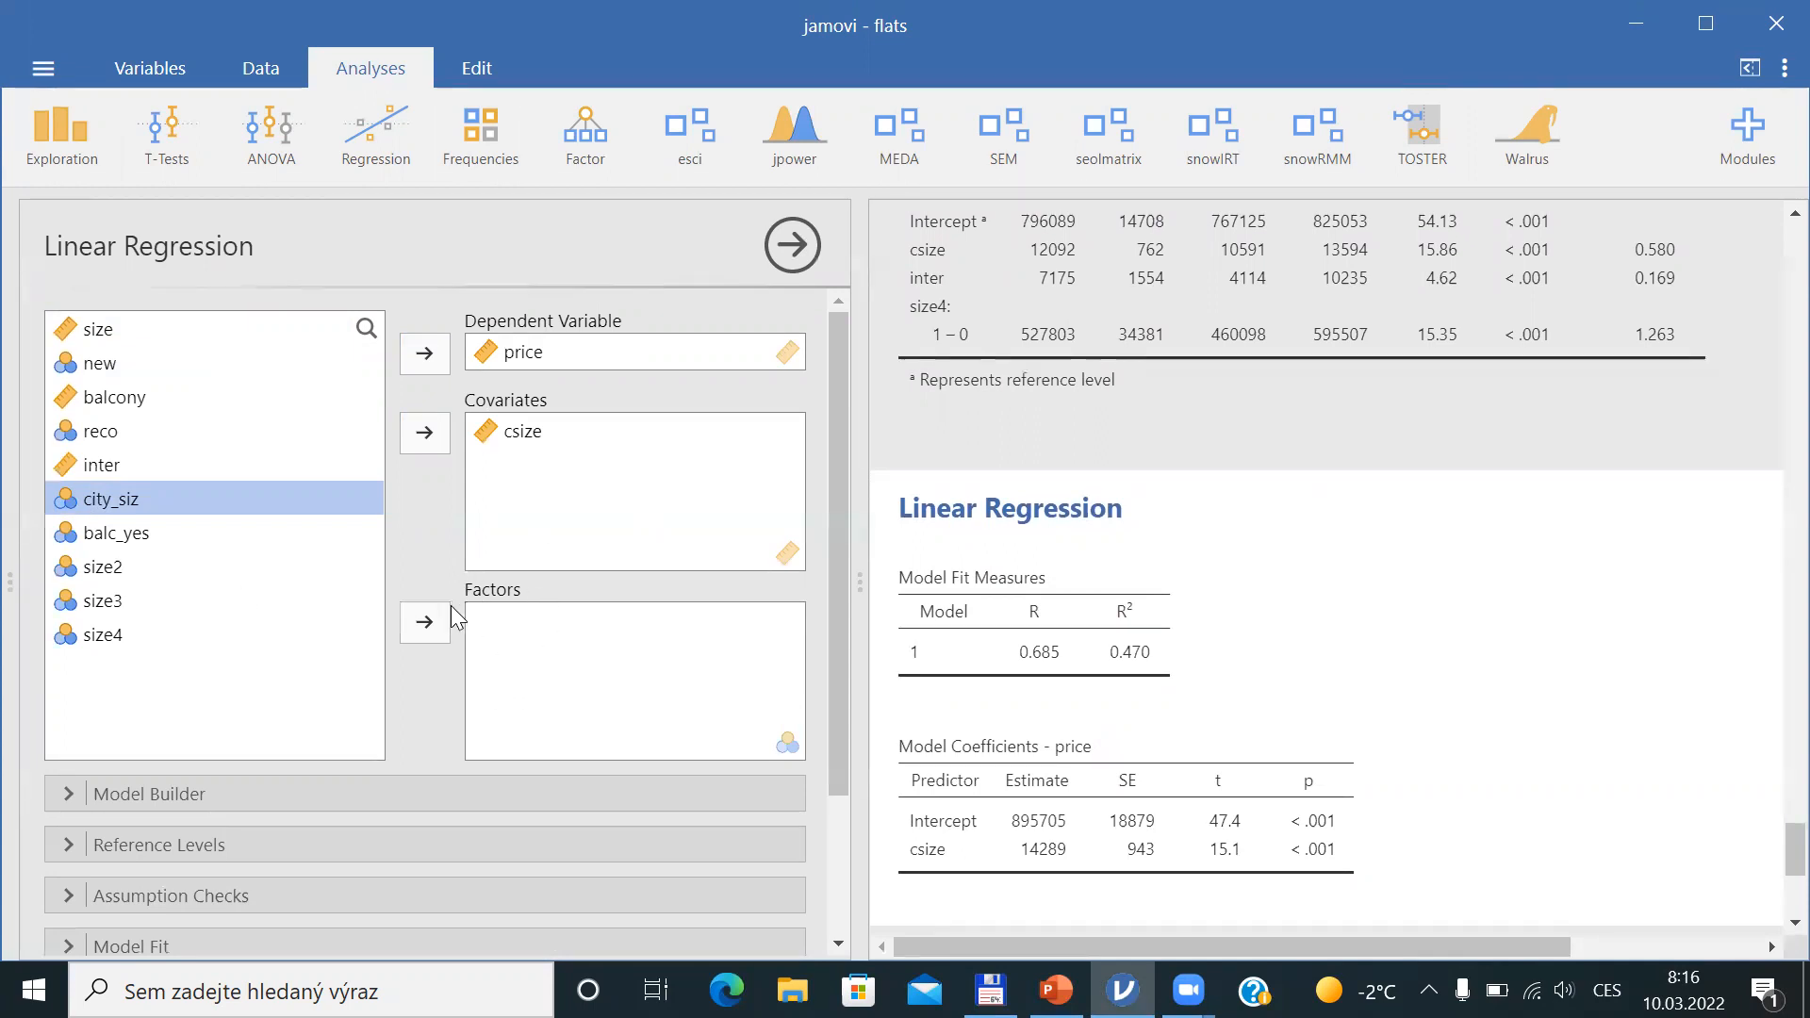
pyautogui.click(425, 630)
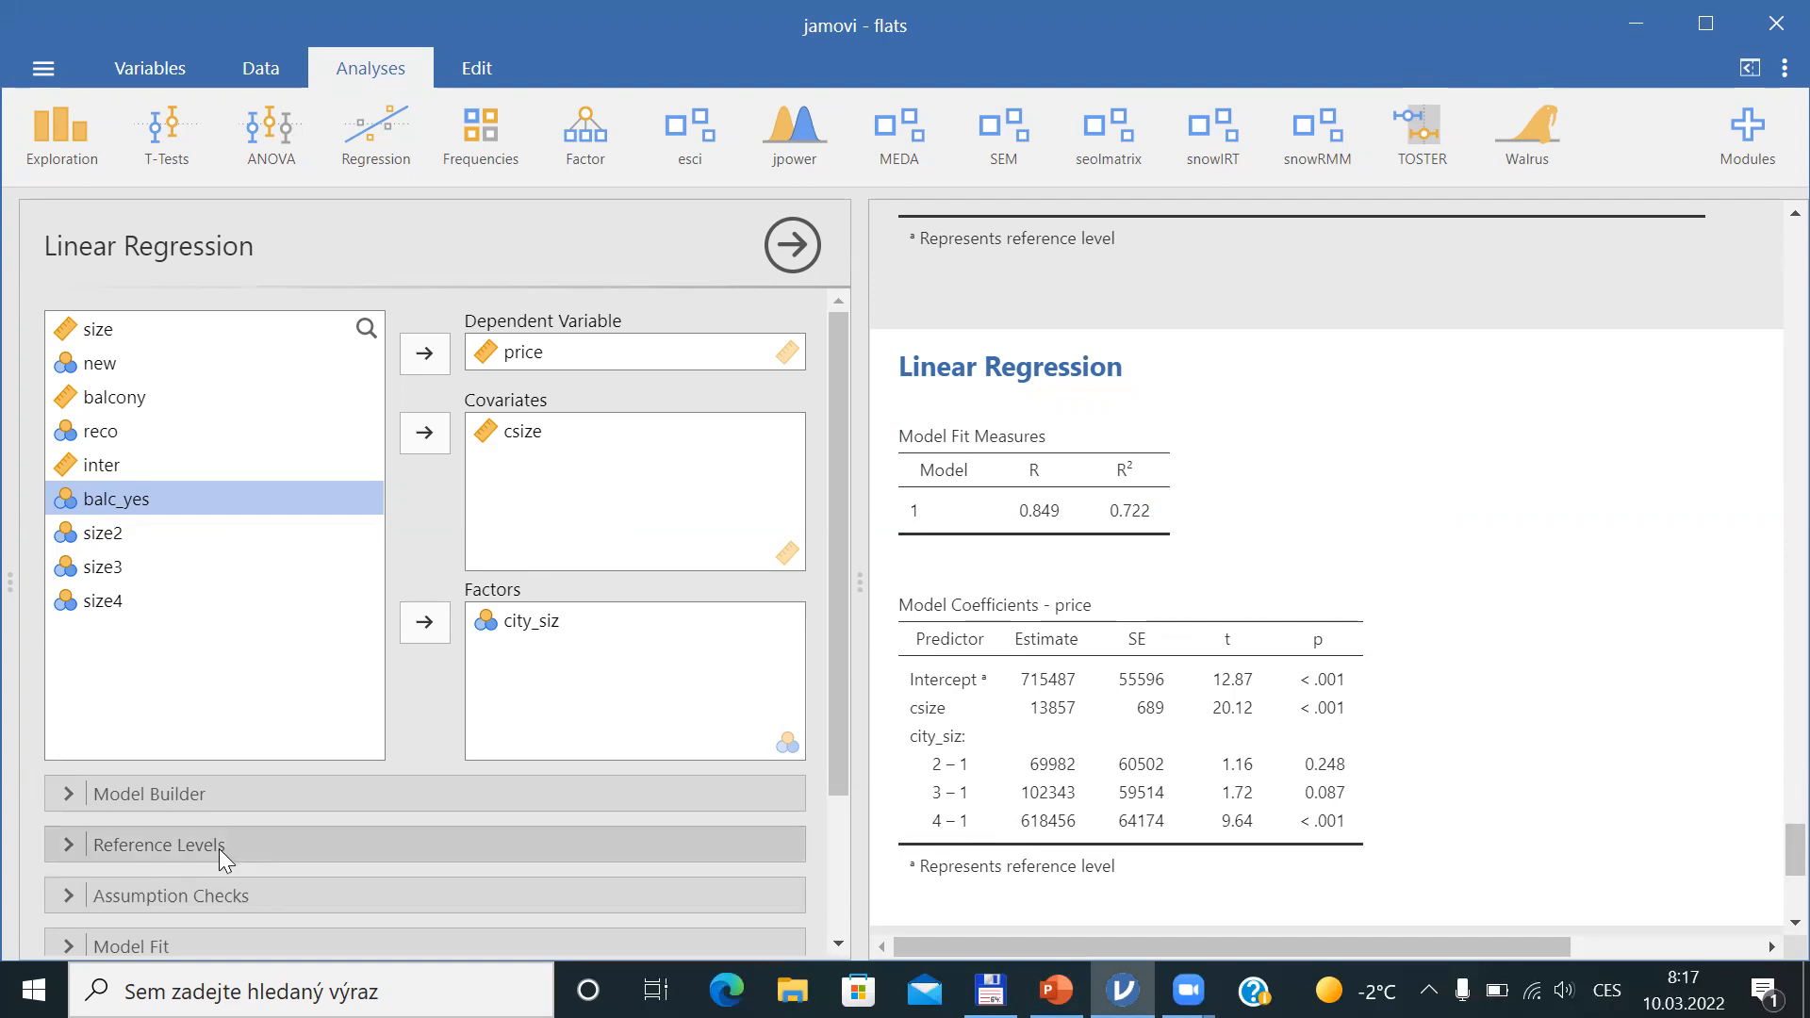
# Expand the Reference Levels section and open the reference level choices for city_siz
pyautogui.moveTo(843, 671); pyautogui.dragTo(861, 846)
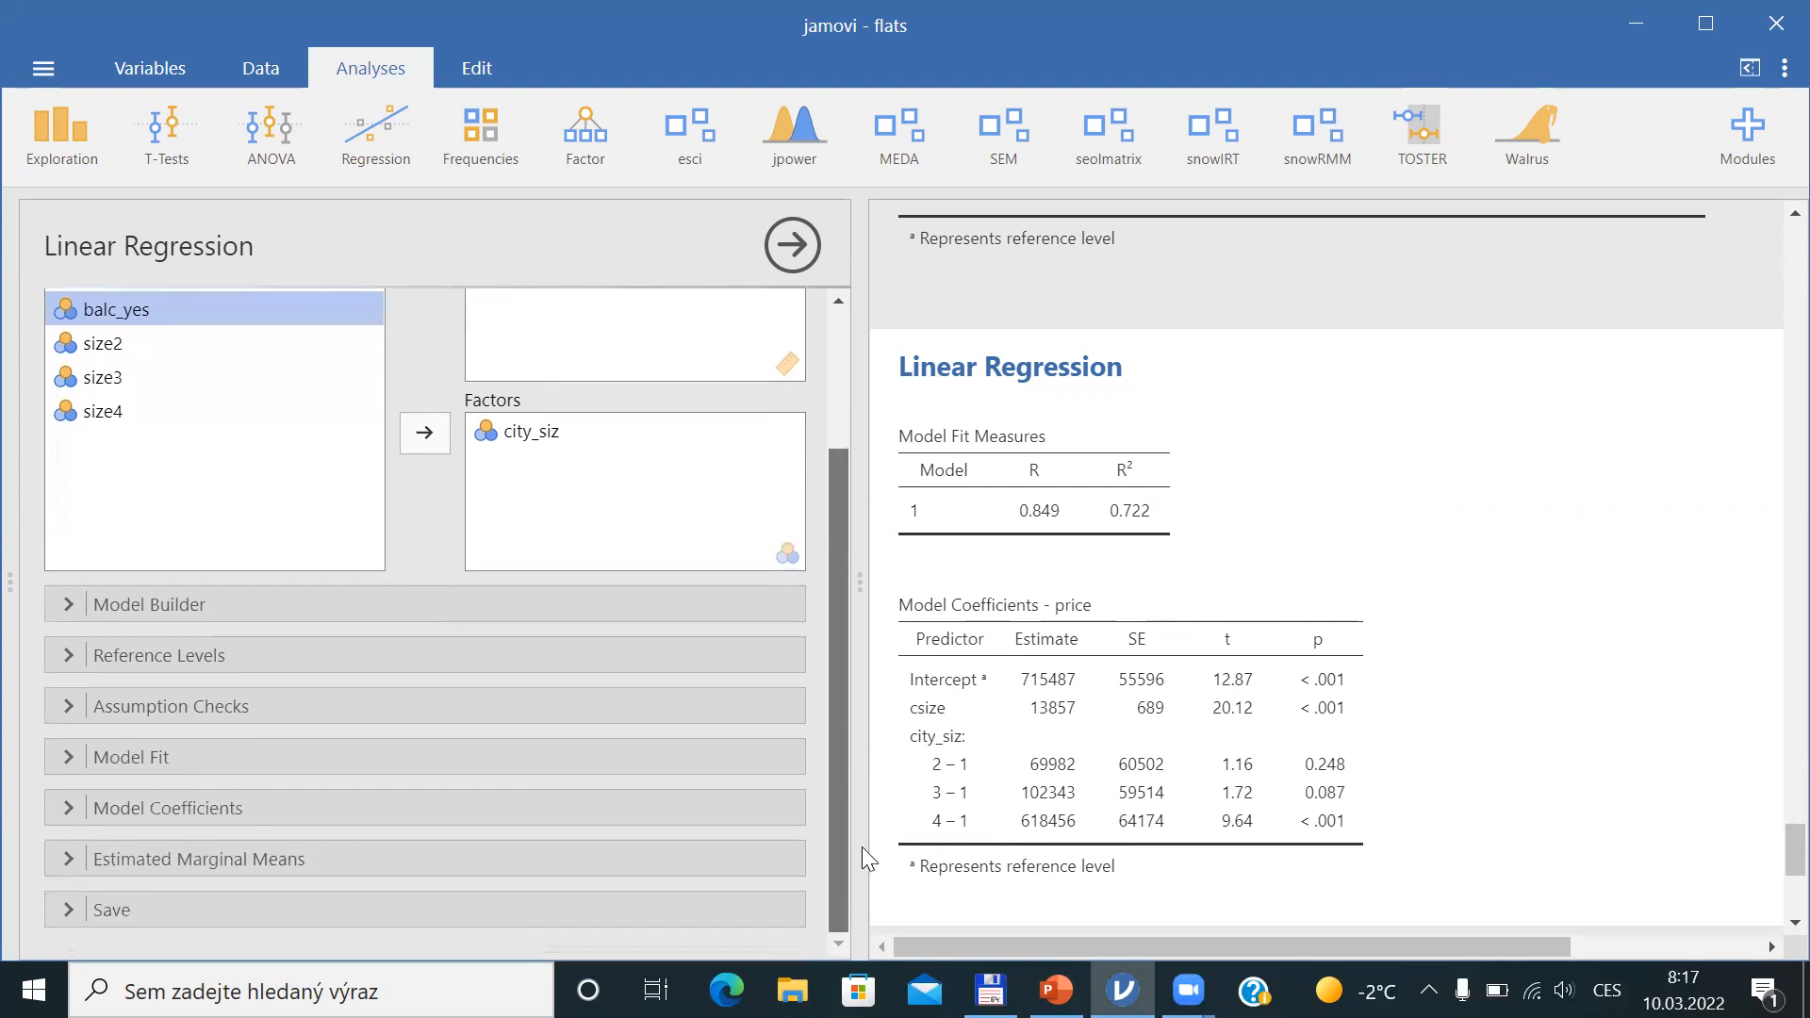
pyautogui.click(68, 658)
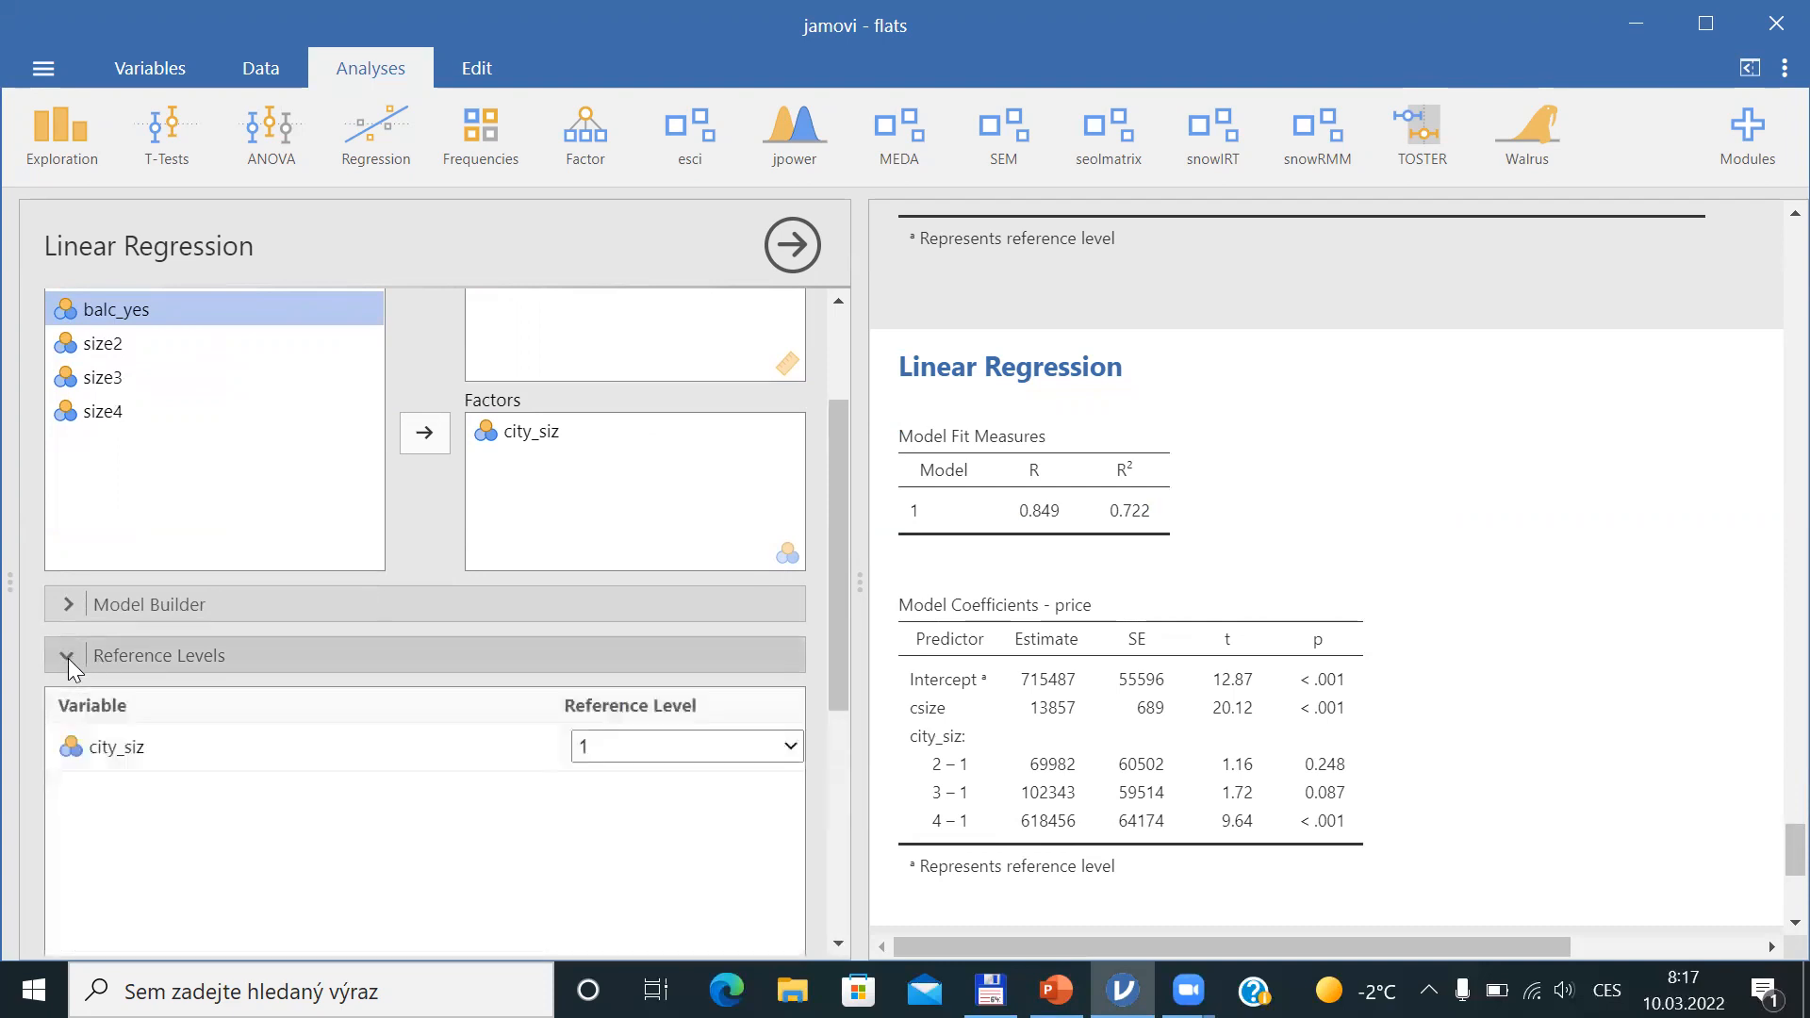
pyautogui.click(747, 745)
pyautogui.moveTo(835, 660); pyautogui.dragTo(846, 705)
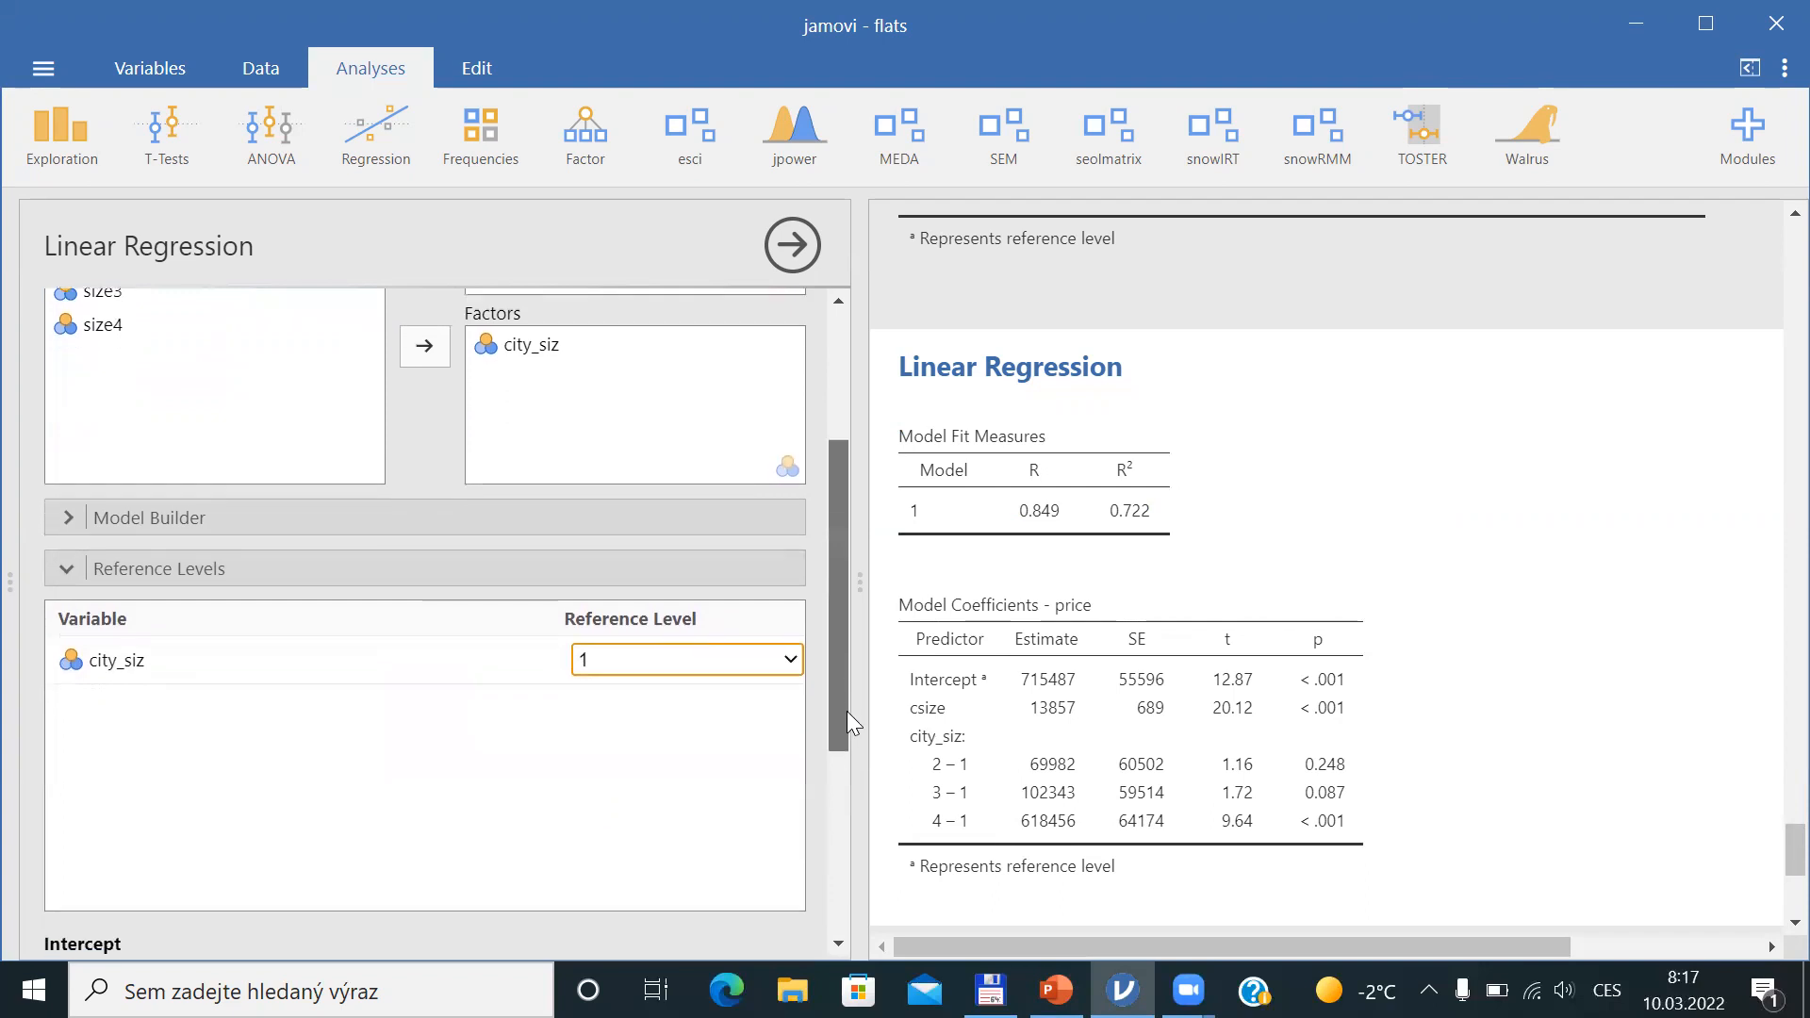
pyautogui.click(783, 594)
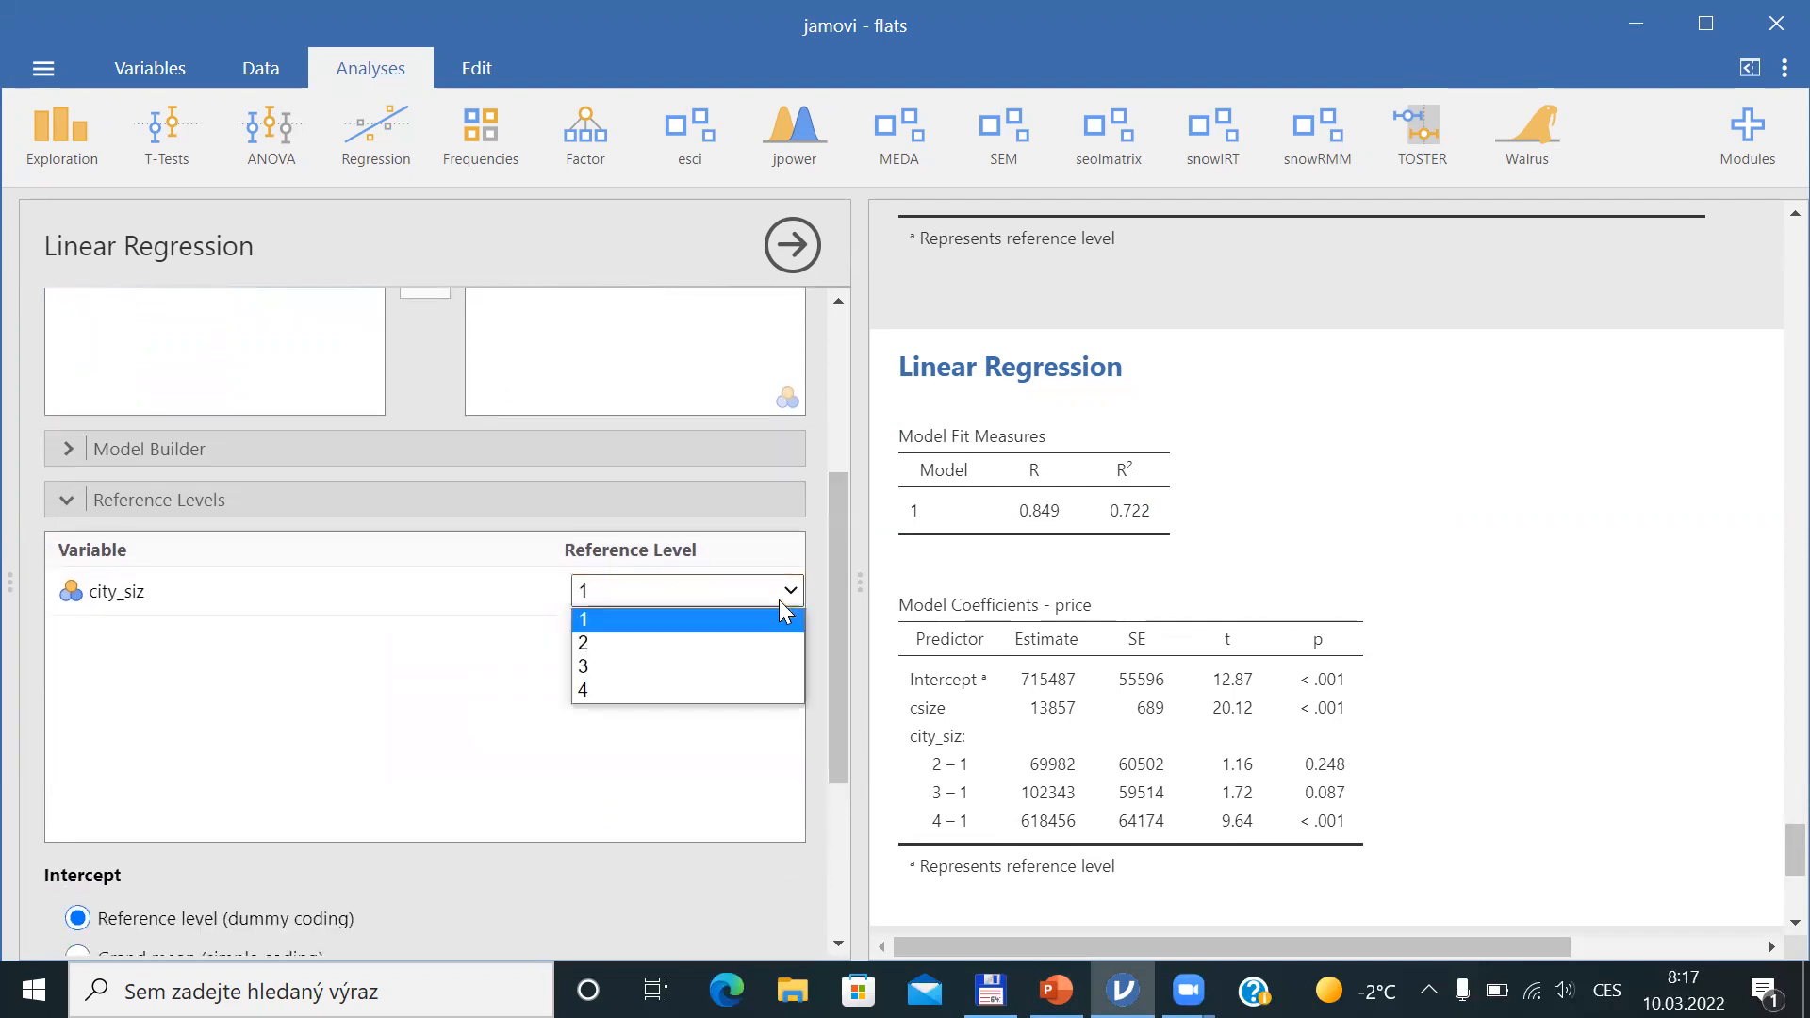
pyautogui.click(660, 719)
# Collapse the Reference Levels section and switch to the Data view of the spreadsheet
pyautogui.scroll(-1, 841, 623)
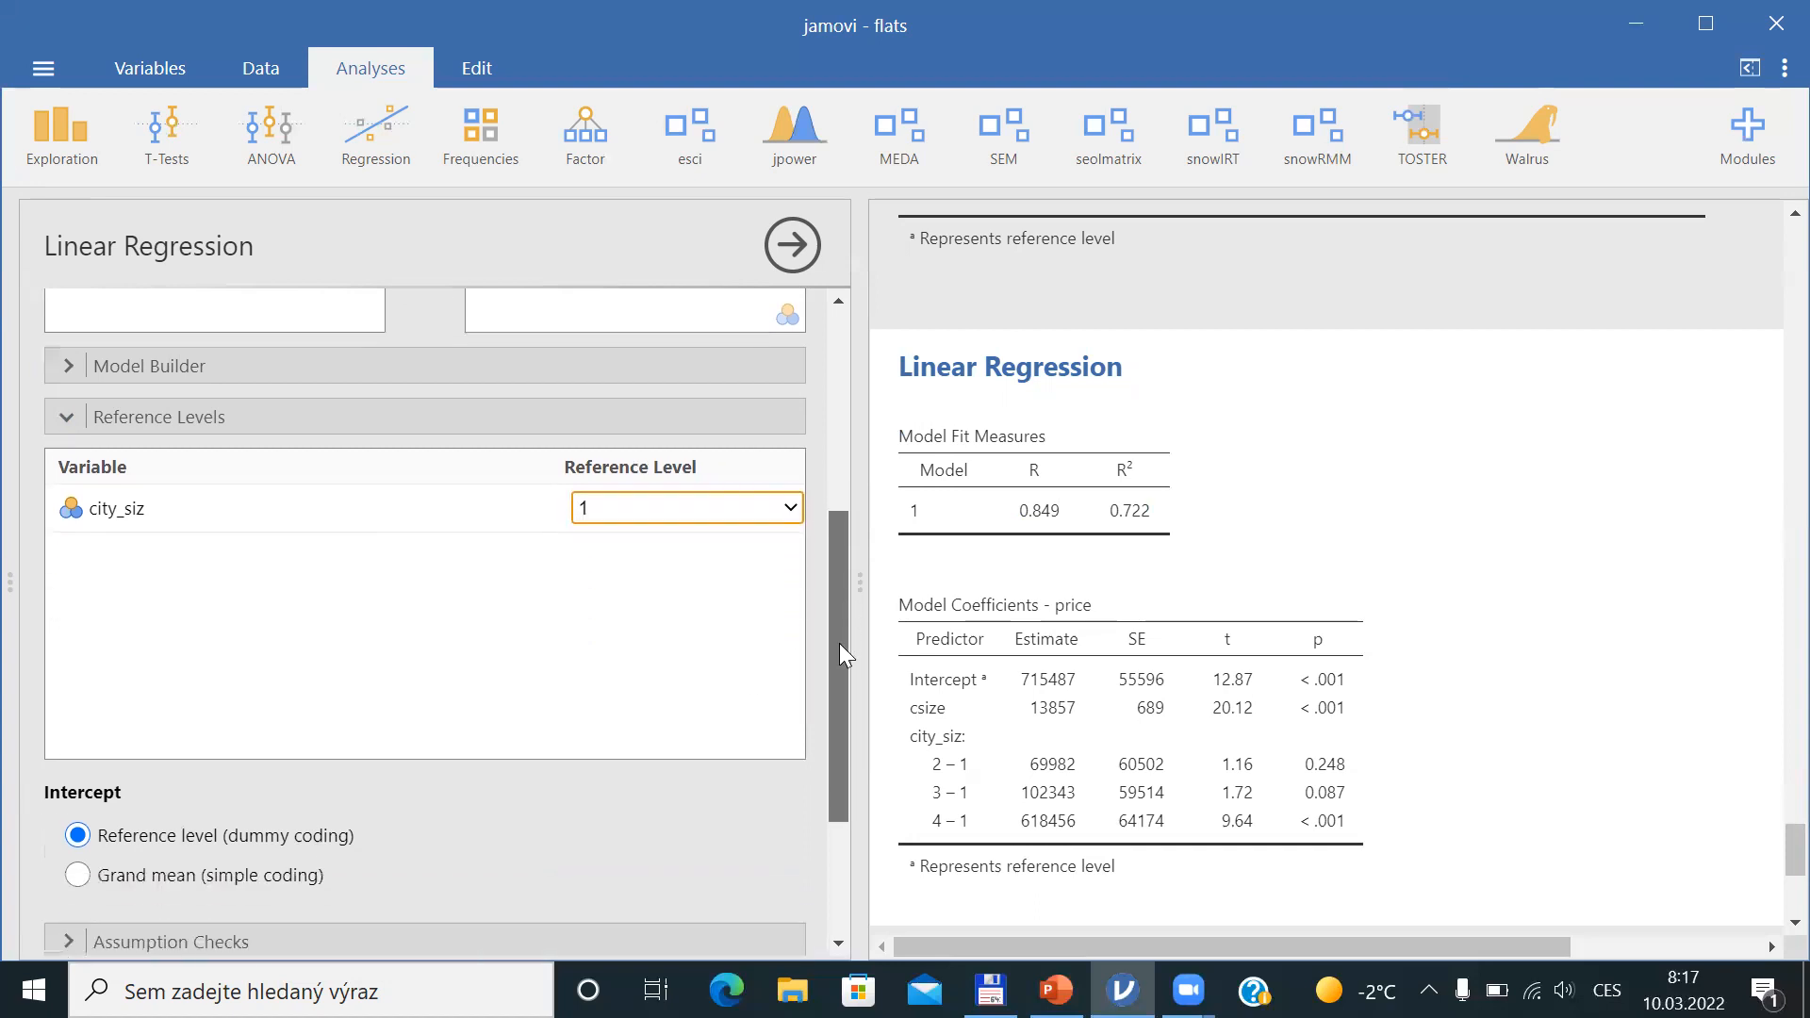
pyautogui.scroll(-1, 842, 651)
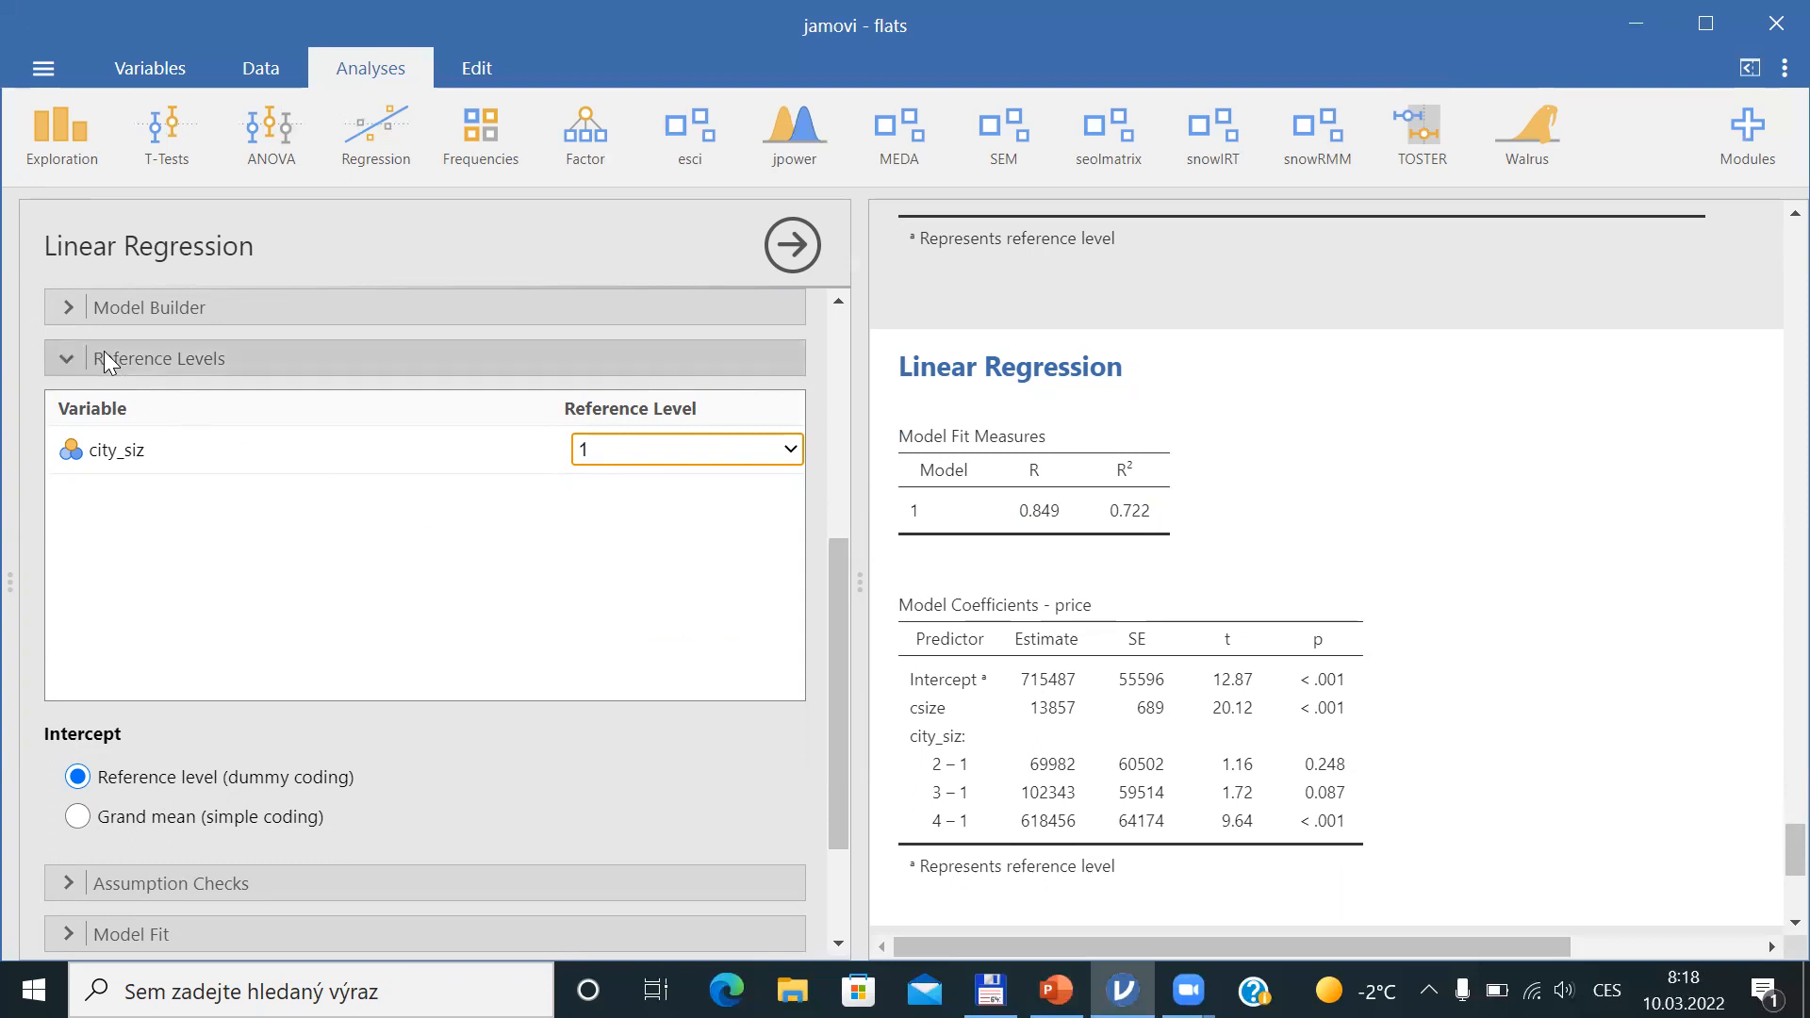
pyautogui.click(64, 362)
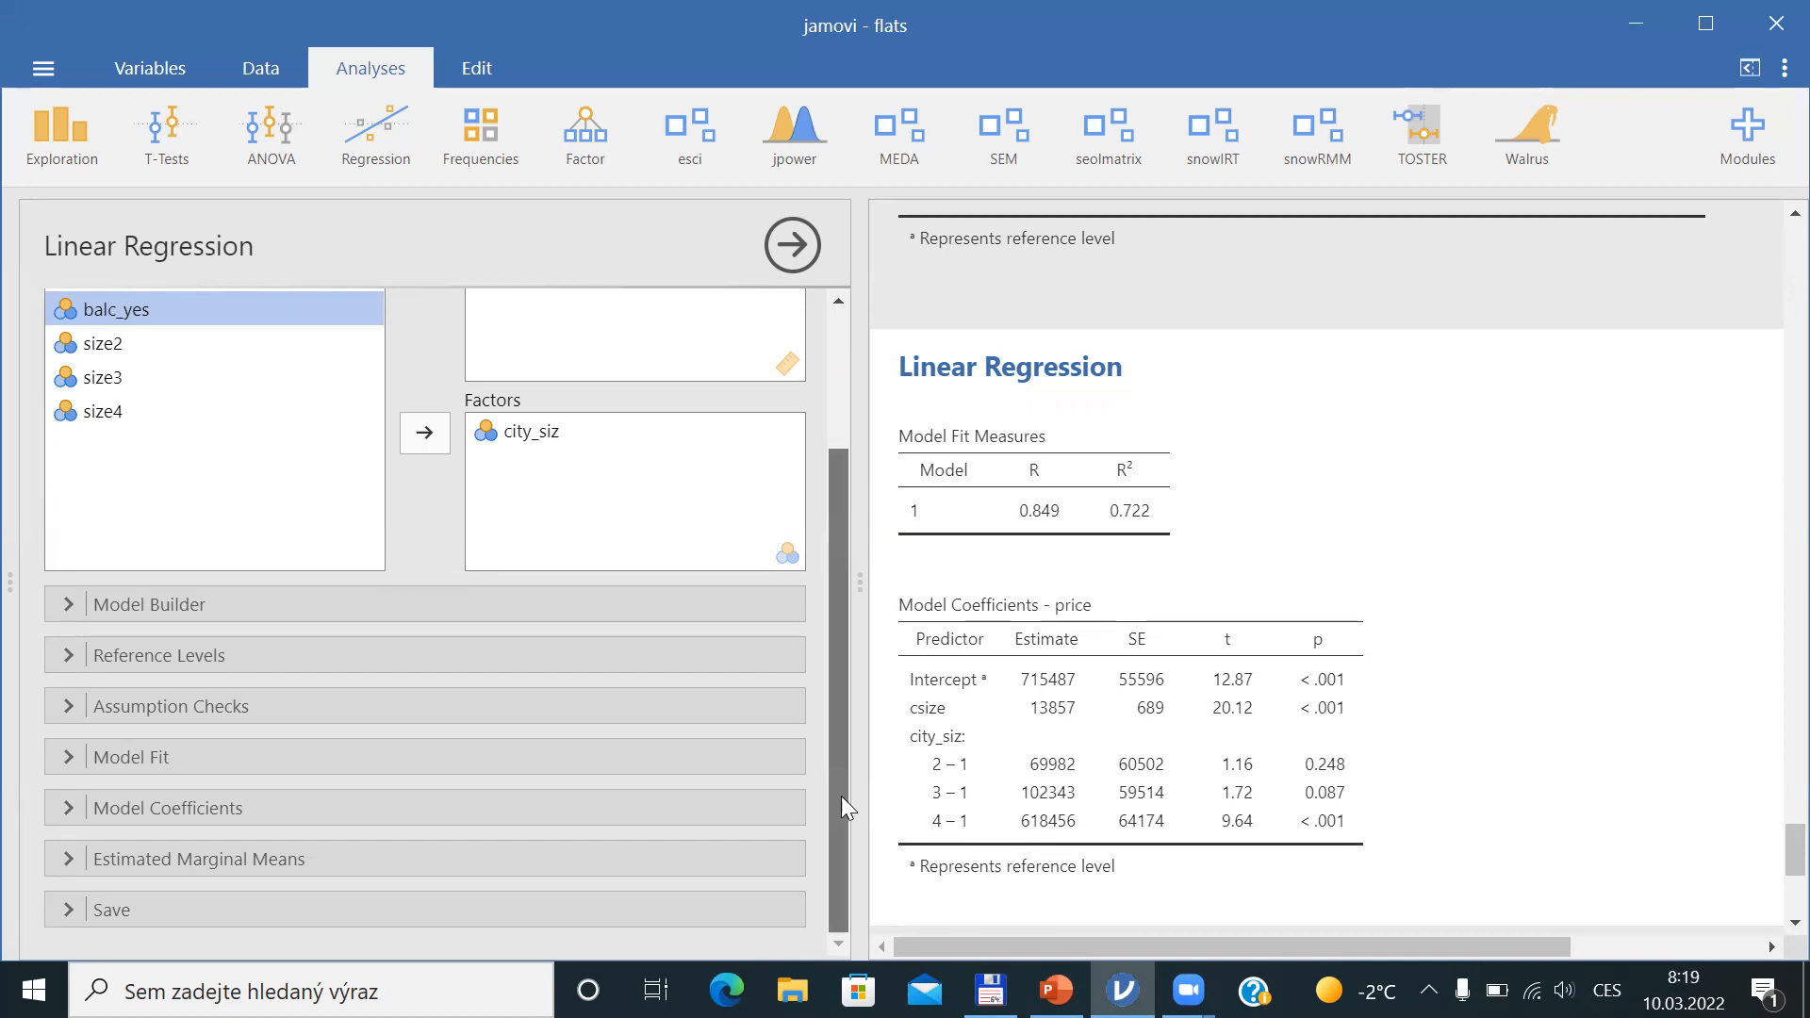
pyautogui.moveTo(841, 795); pyautogui.dragTo(848, 422)
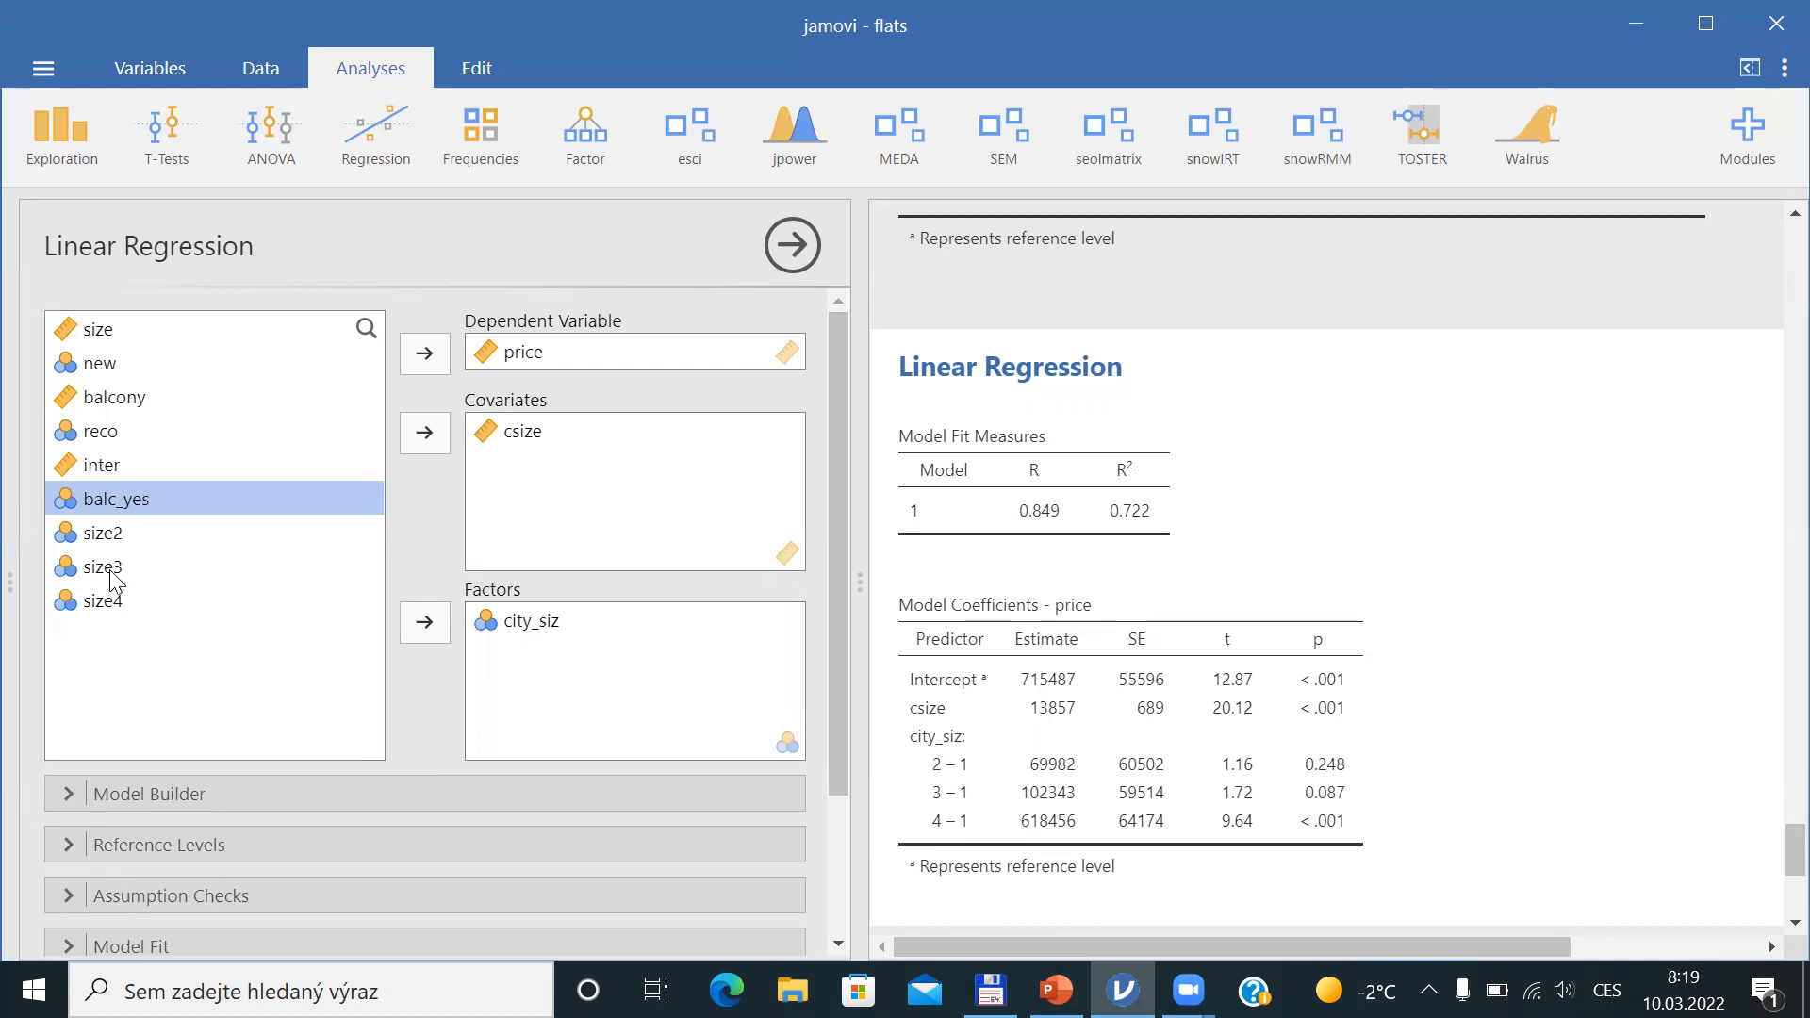
pyautogui.click(251, 74)
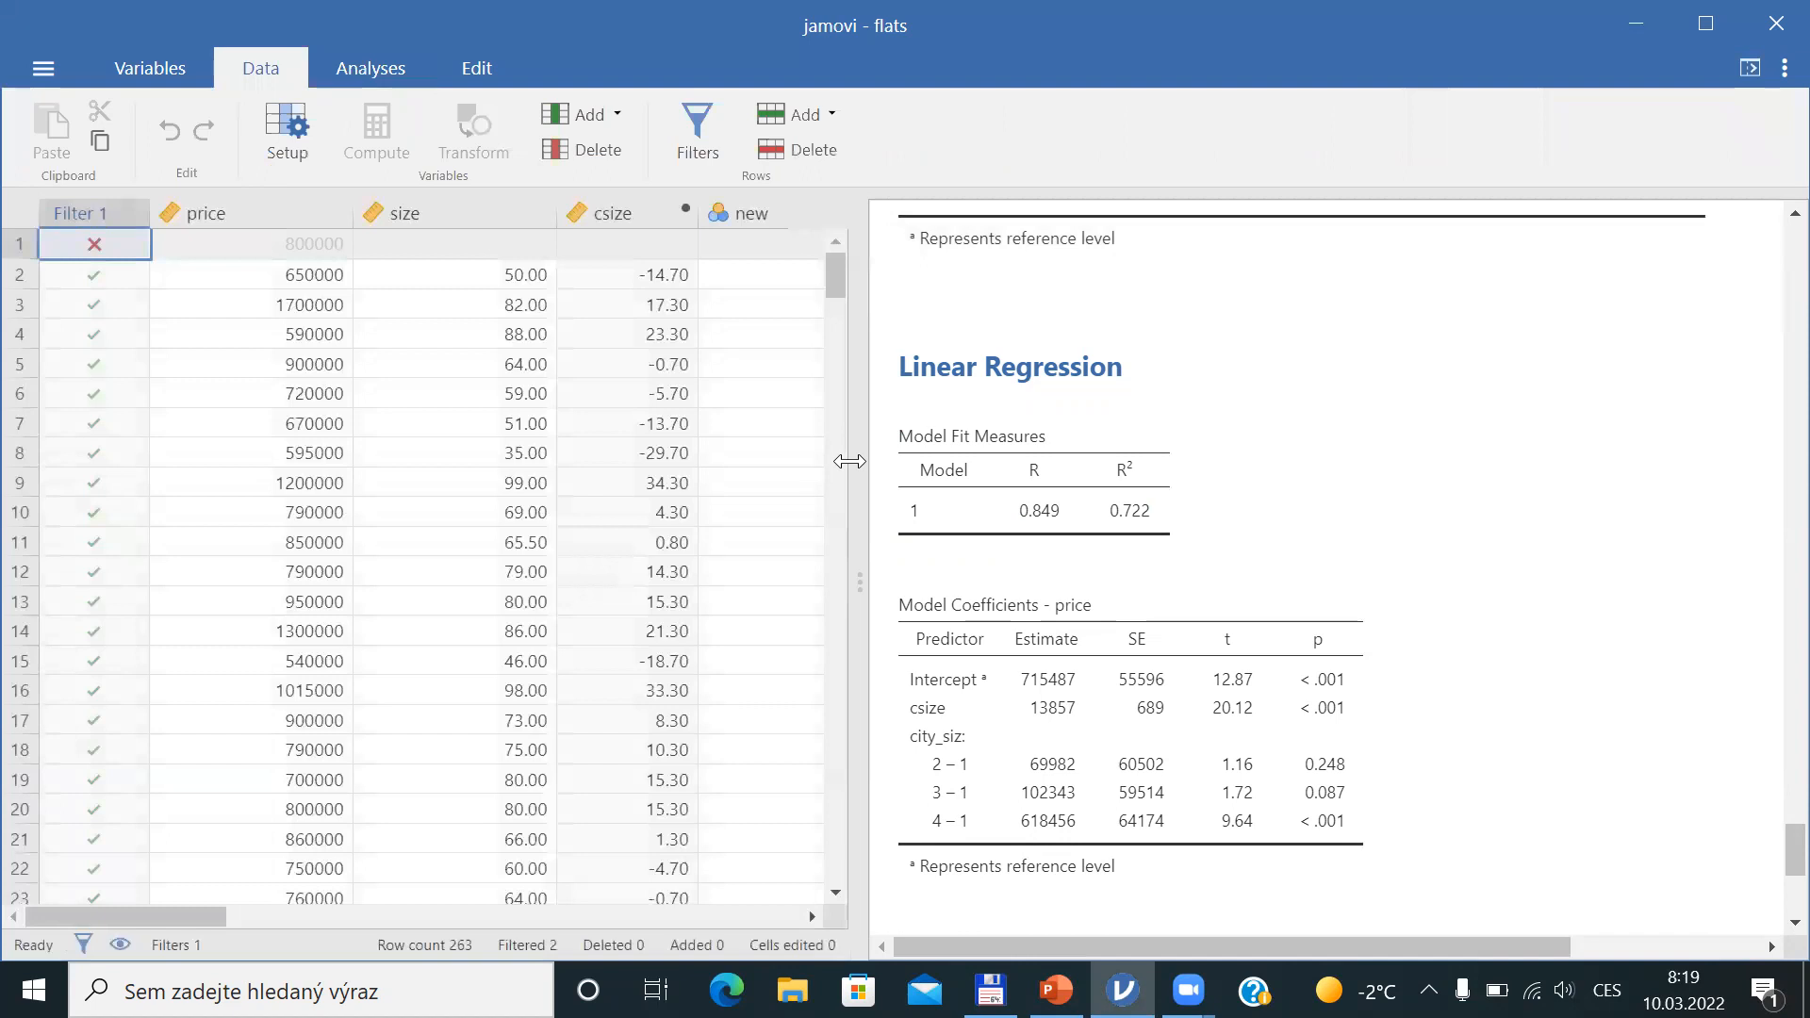
# Switch to the slides and go to the Regression Diagnostics slide
pyautogui.hotkey('alt', 'Tab')
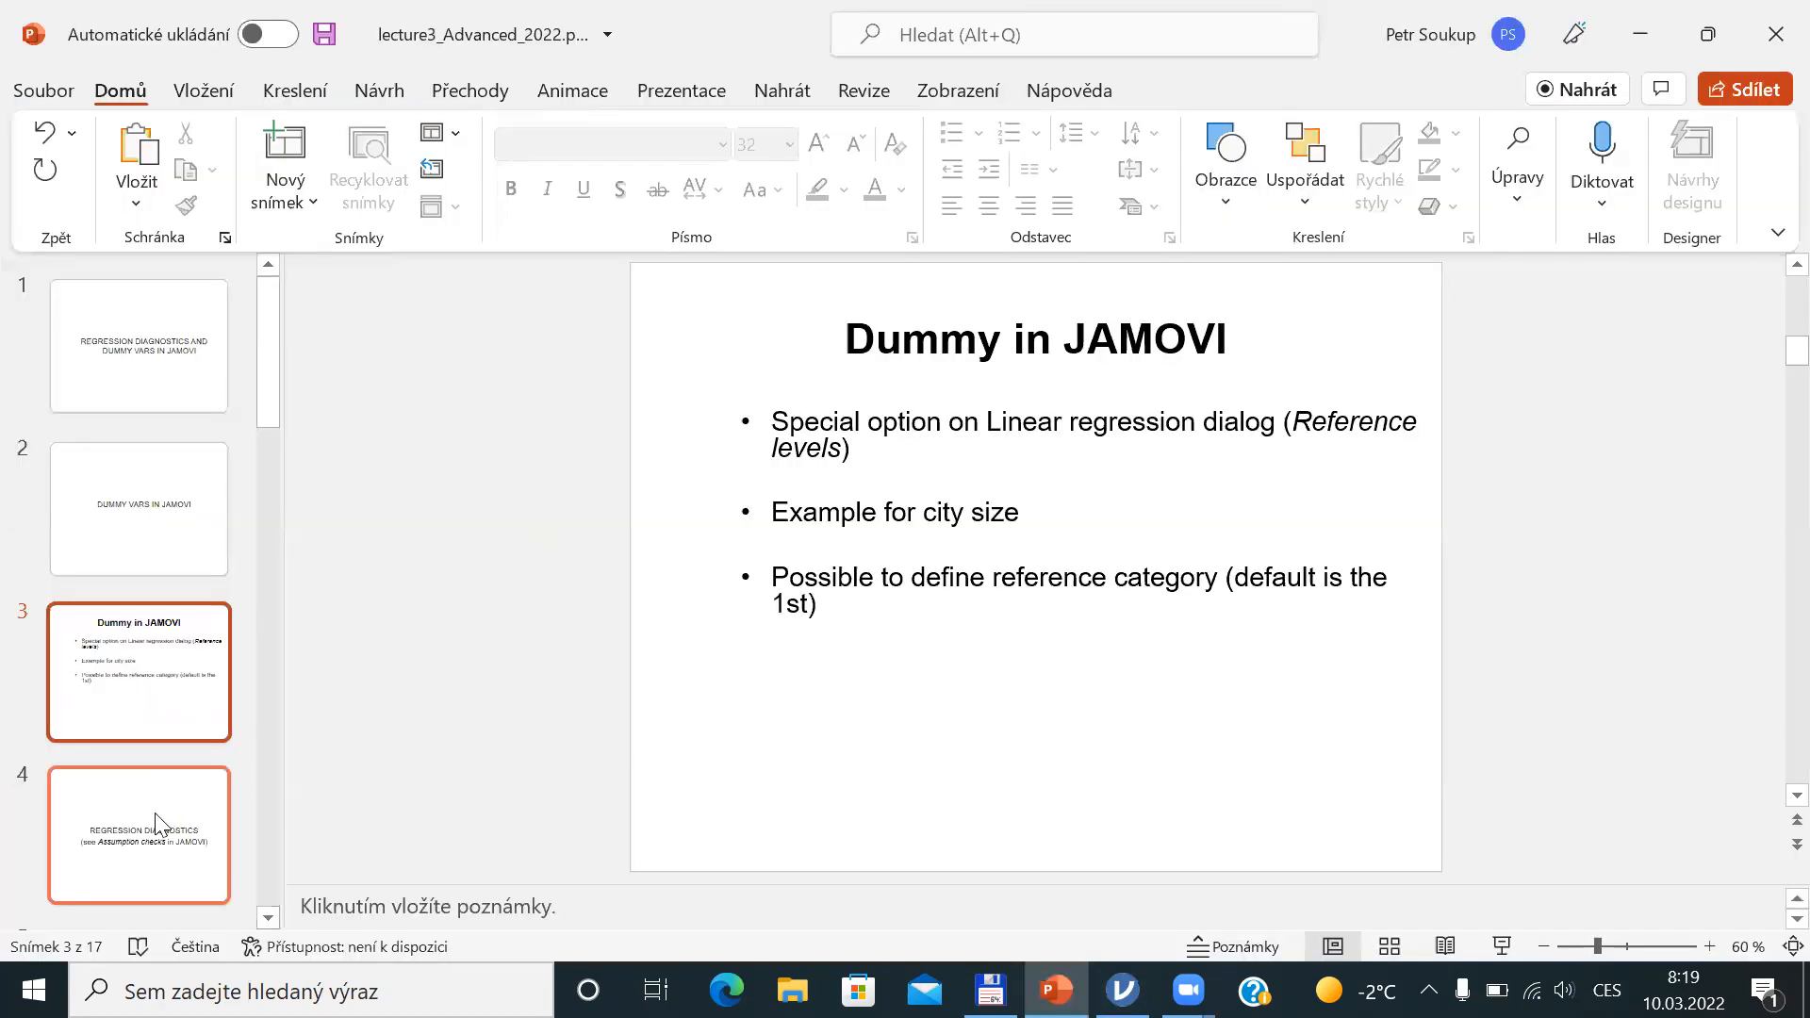
pyautogui.click(156, 823)
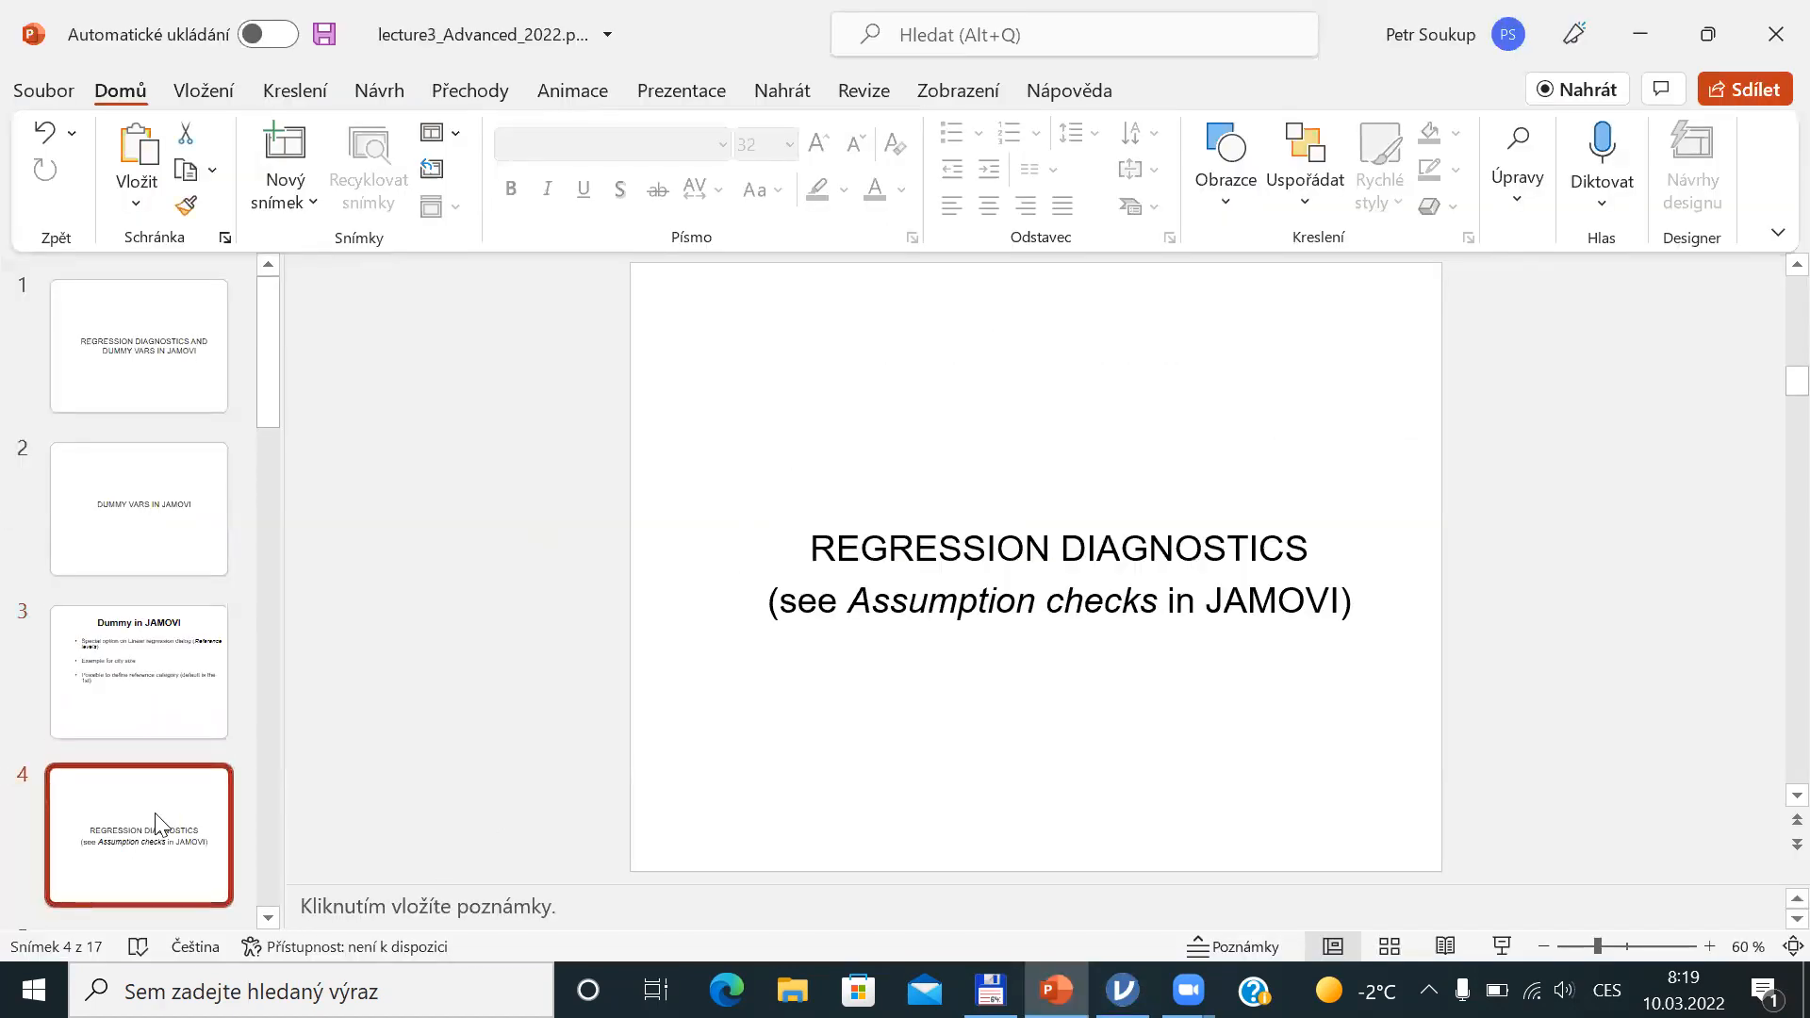
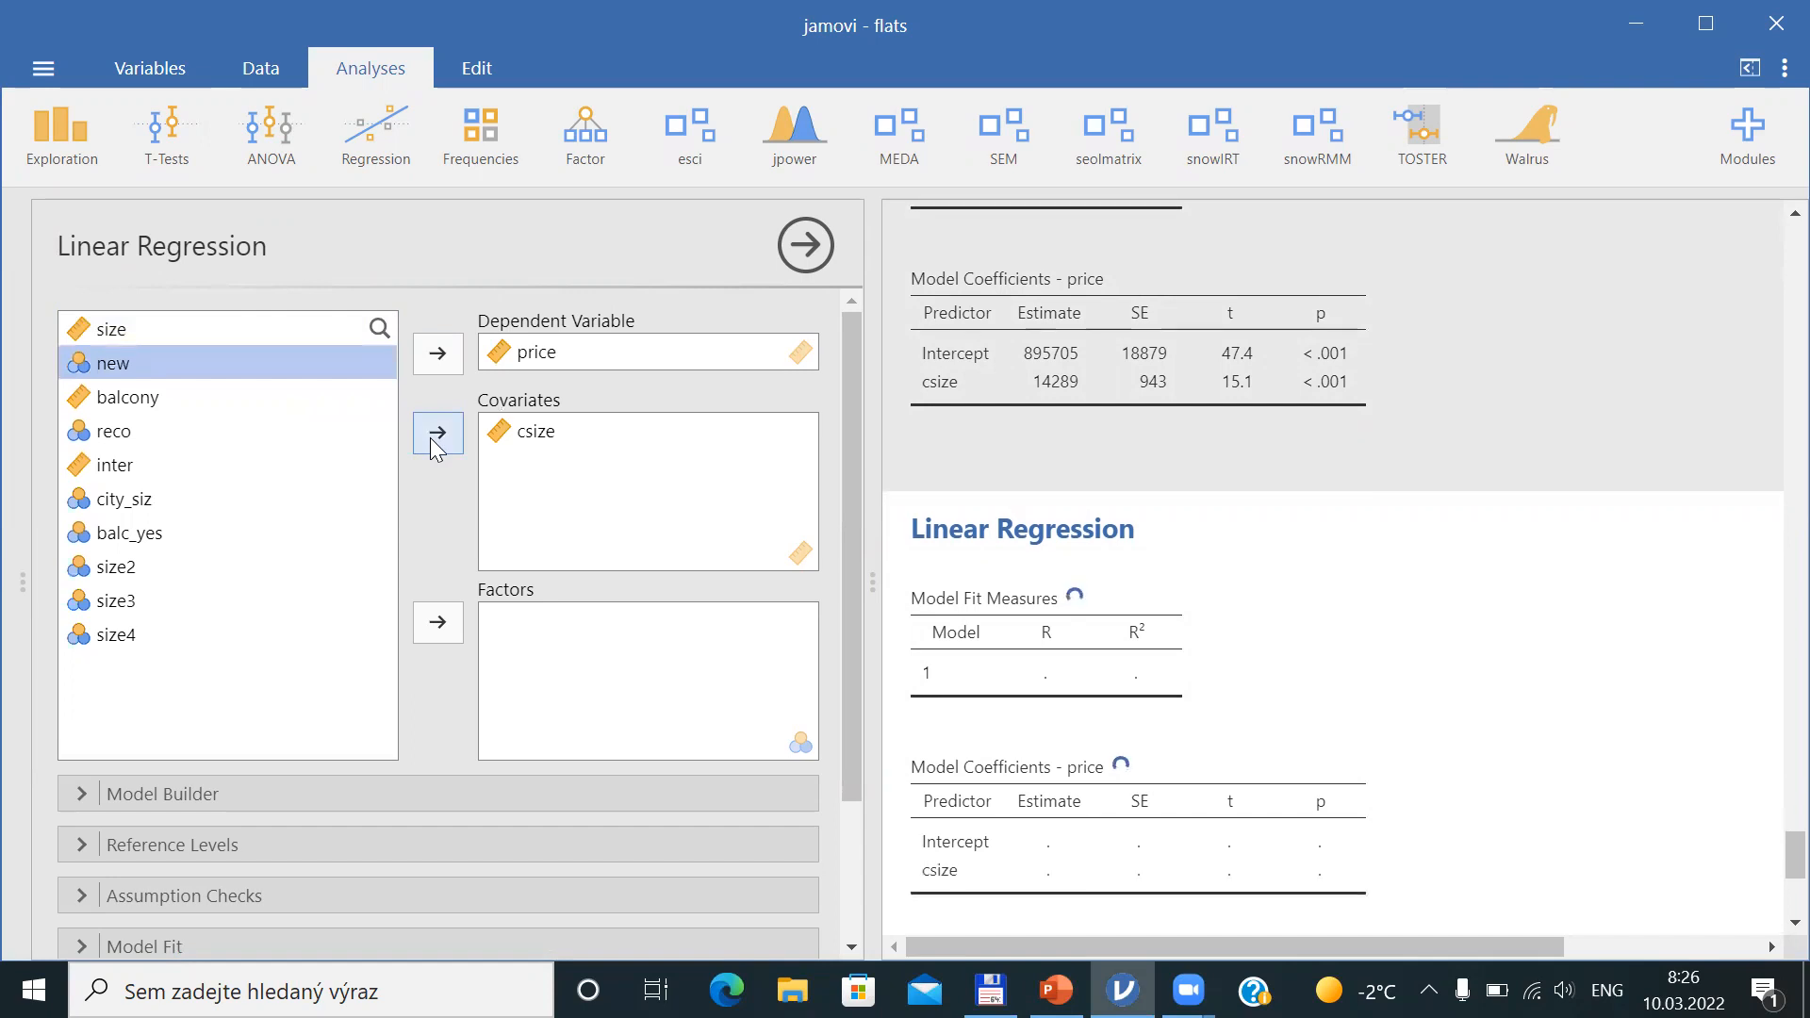
# Expand the Save section of the regression options
pyautogui.moveTo(842, 557); pyautogui.dragTo(845, 740)
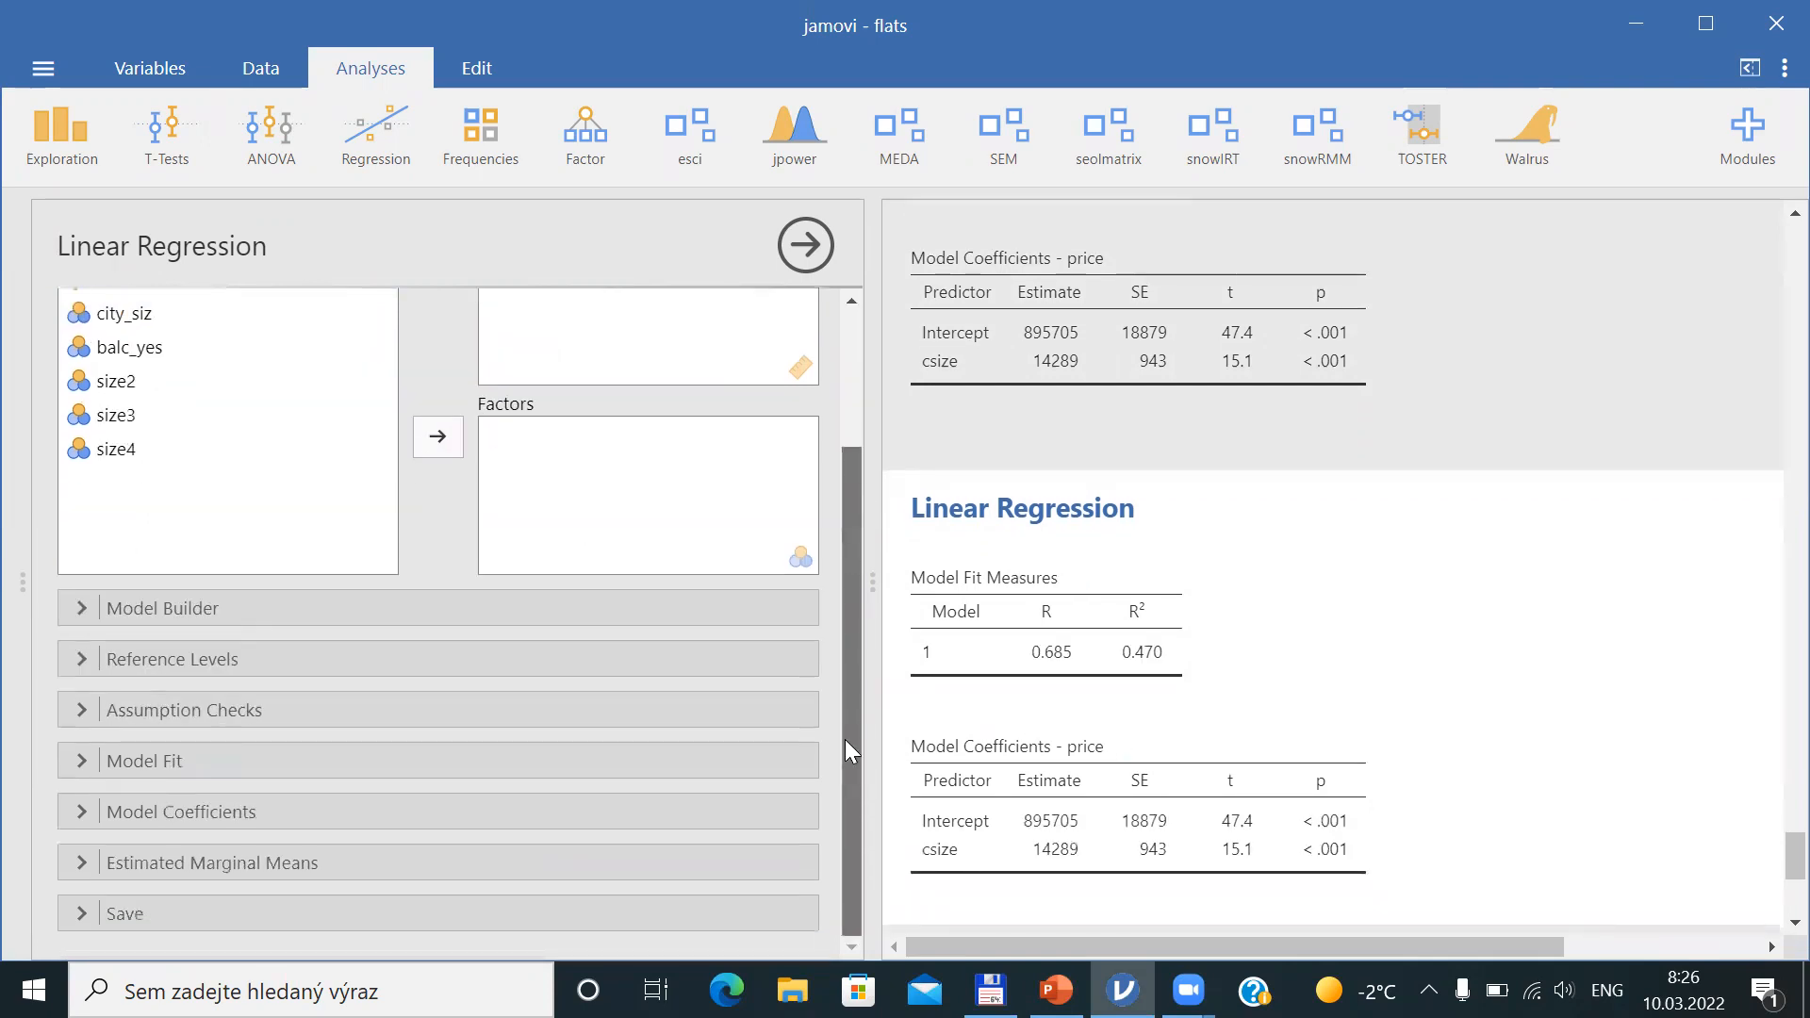
pyautogui.click(107, 921)
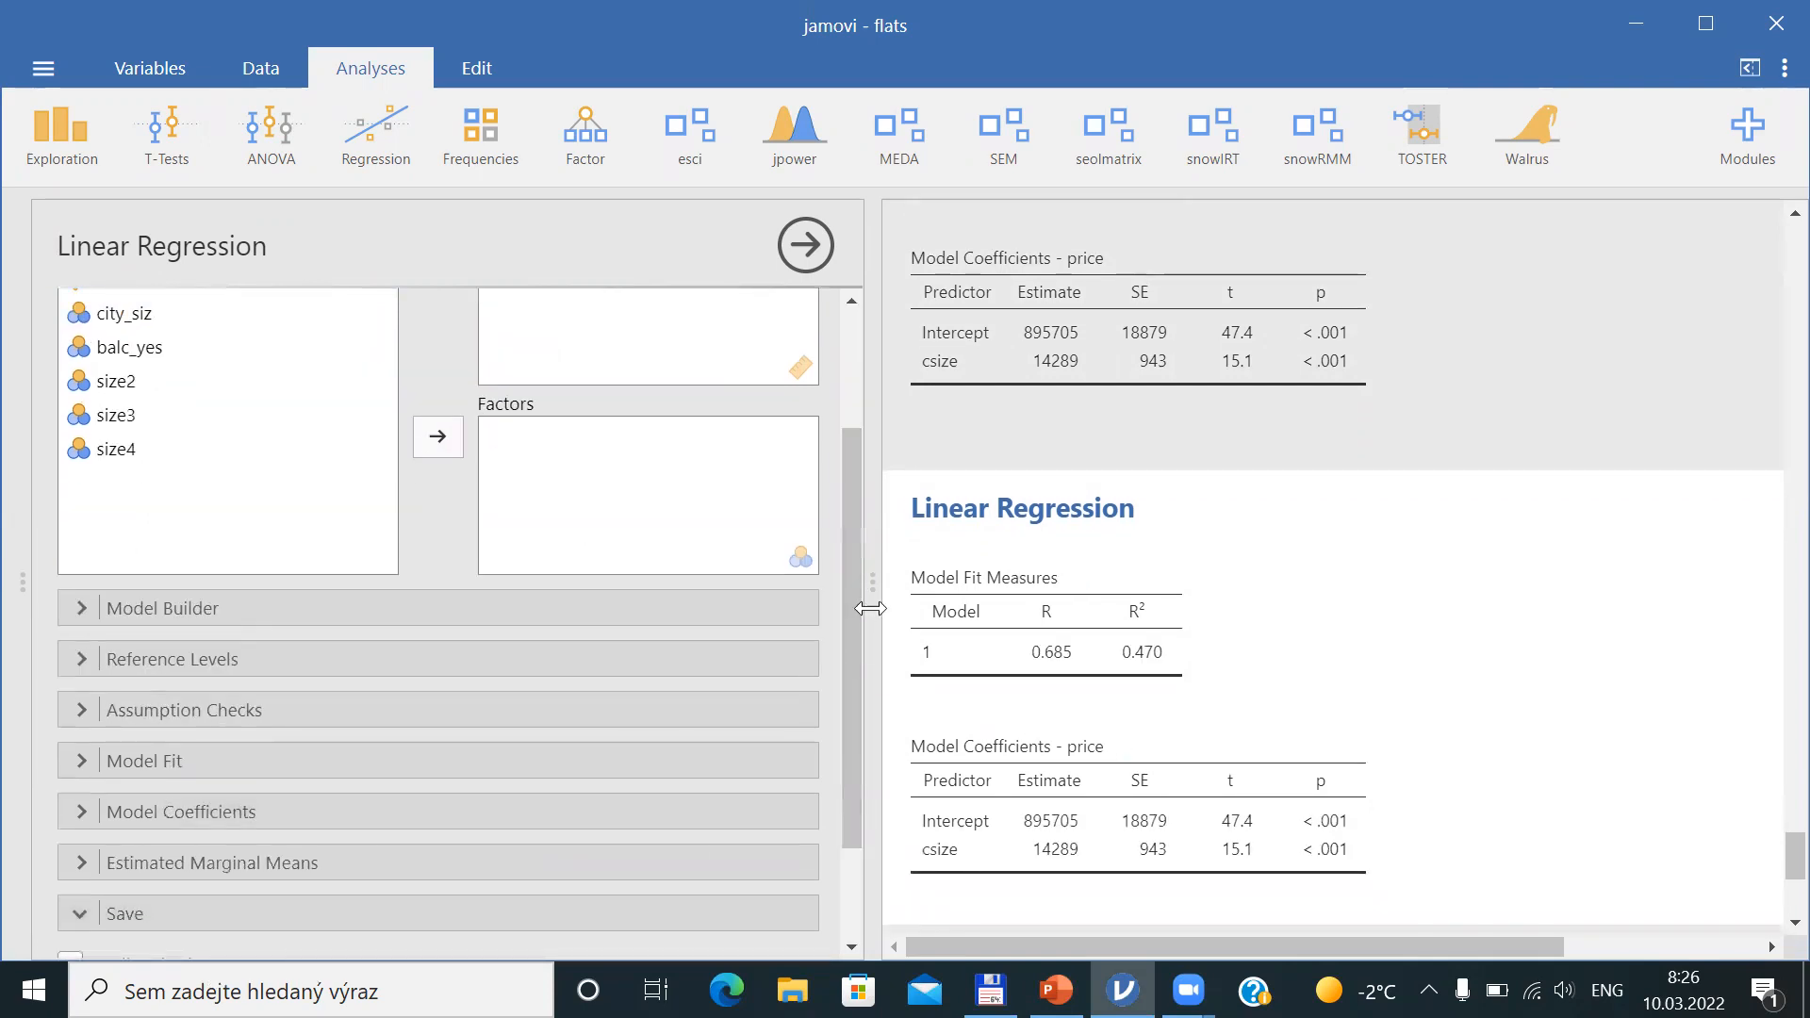
pyautogui.moveTo(841, 577); pyautogui.dragTo(844, 808)
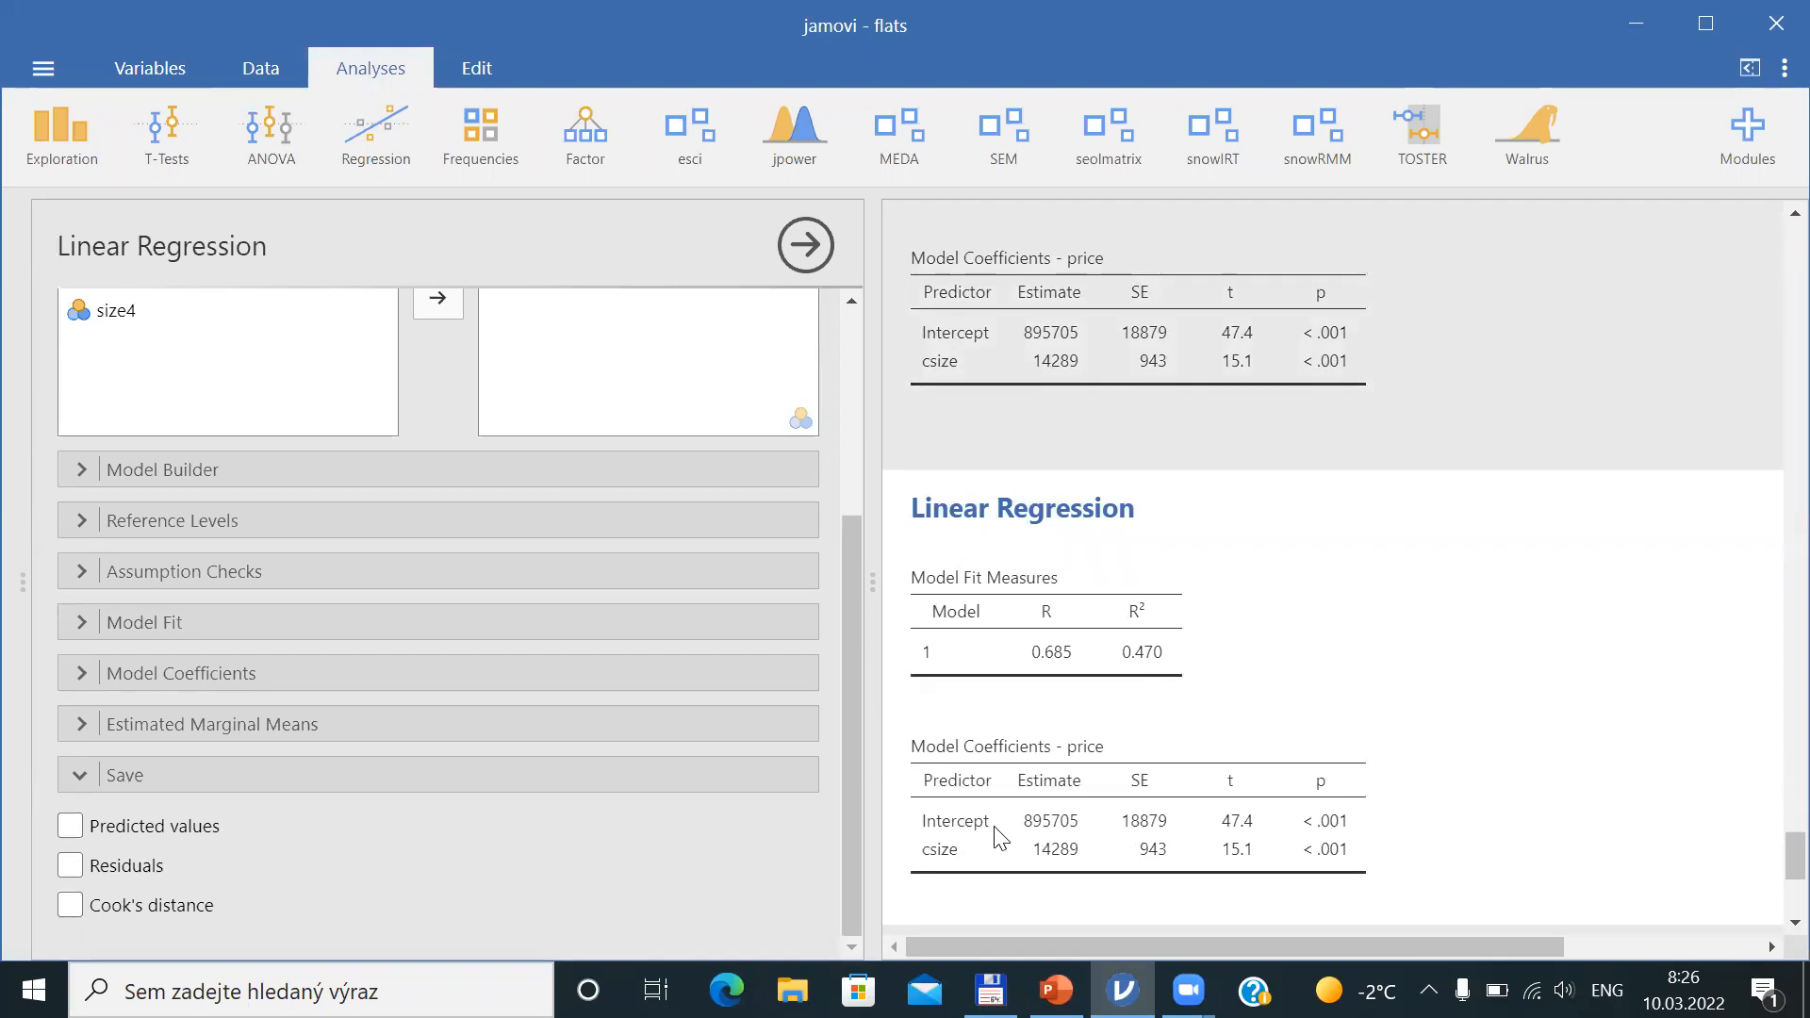
# Browse the spreadsheet columns and rows in the Data view
pyautogui.click(250, 71)
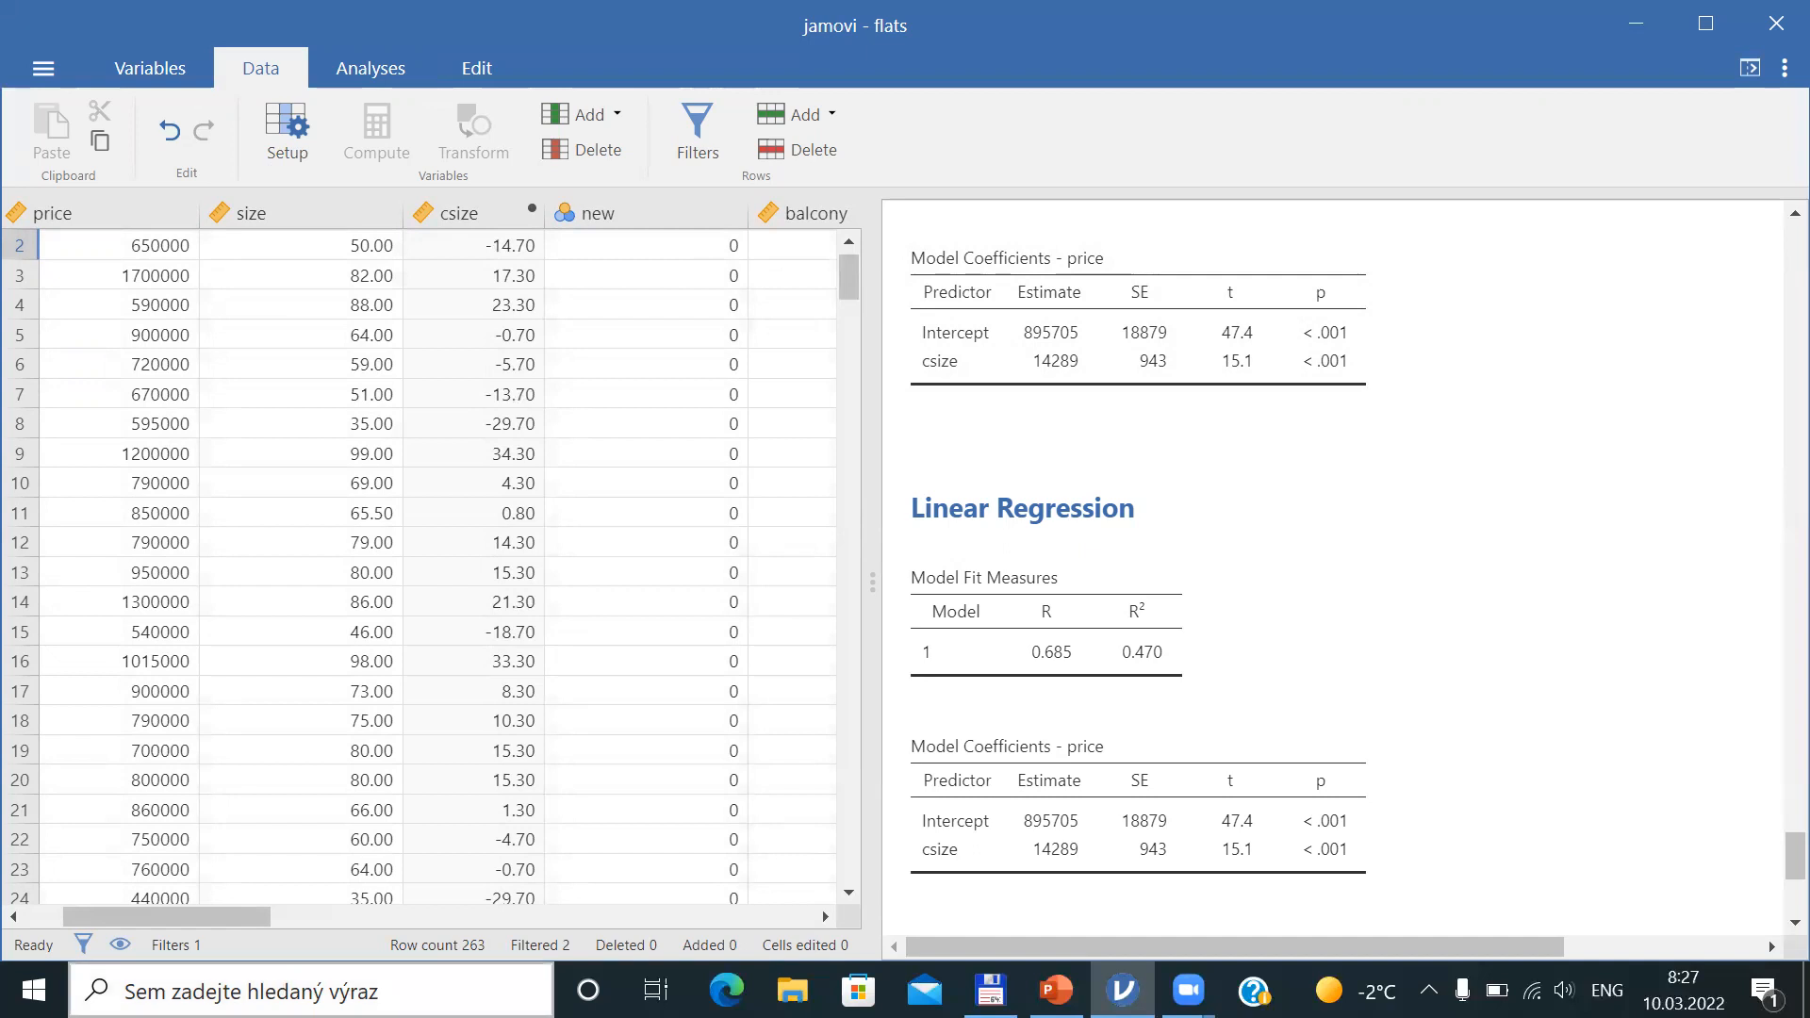
pyautogui.moveTo(218, 912); pyautogui.dragTo(712, 897)
pyautogui.click(711, 897)
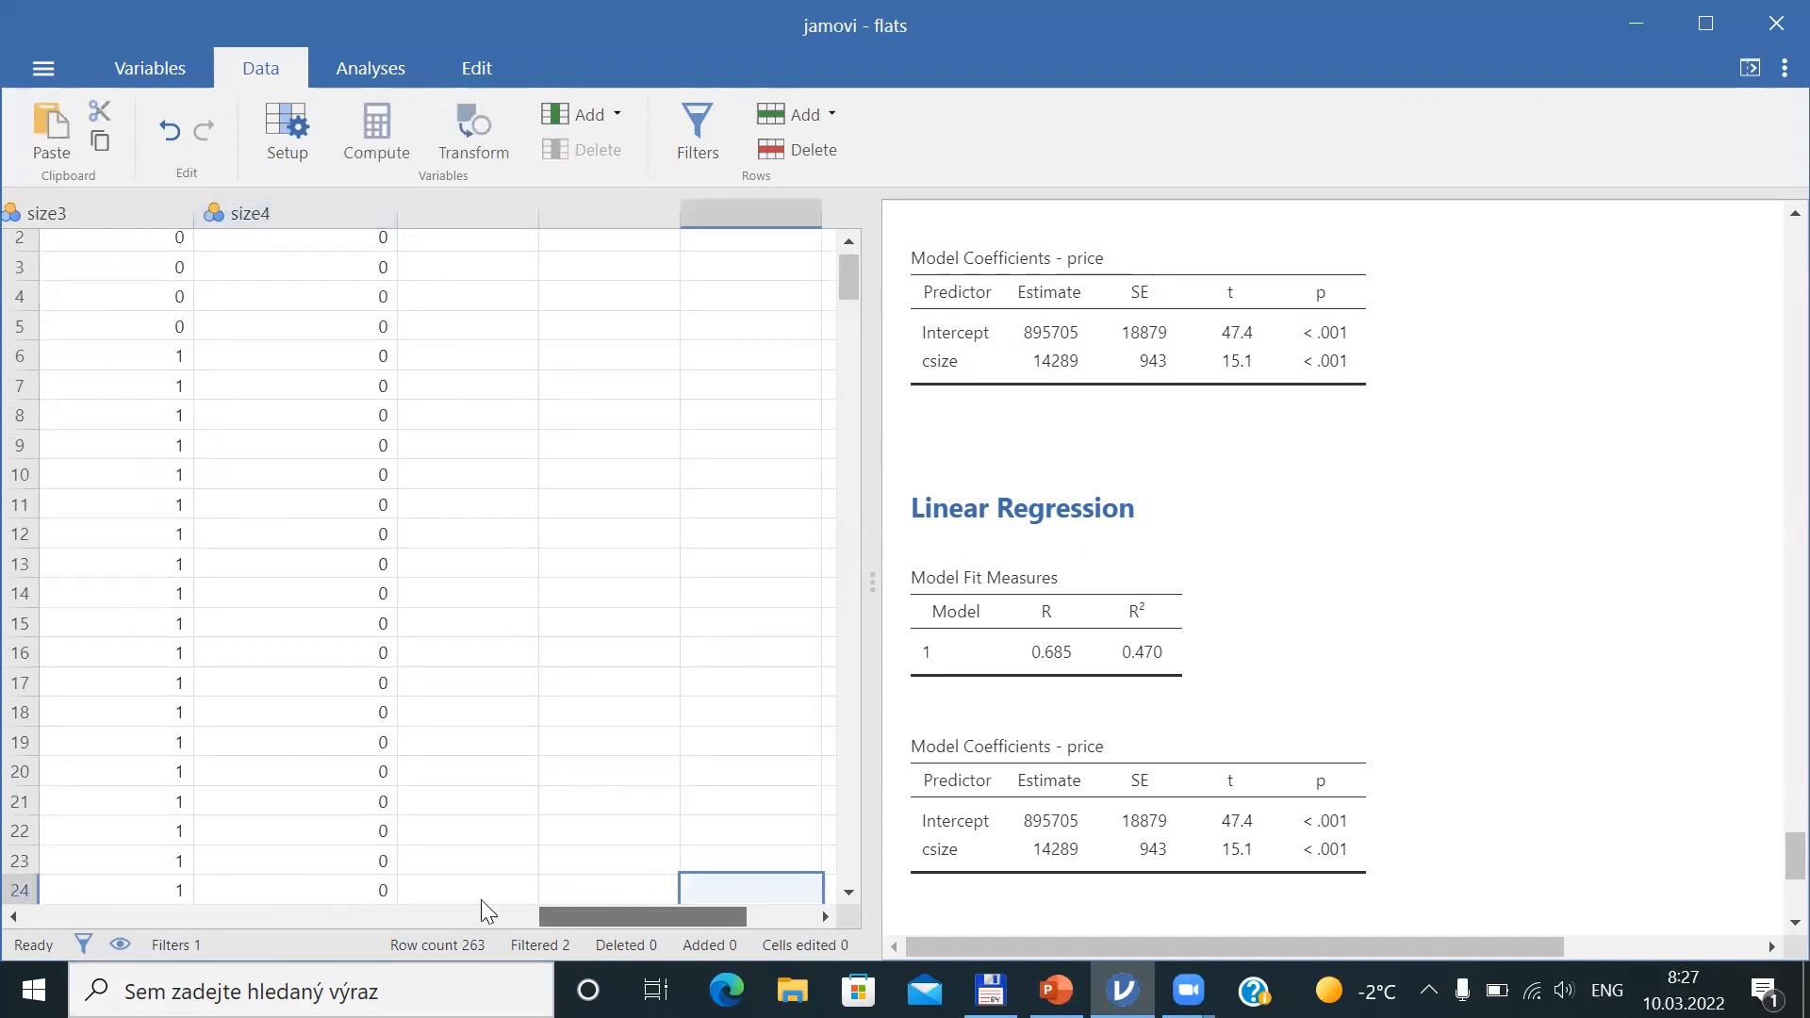
pyautogui.moveTo(481, 900); pyautogui.dragTo(56, 915)
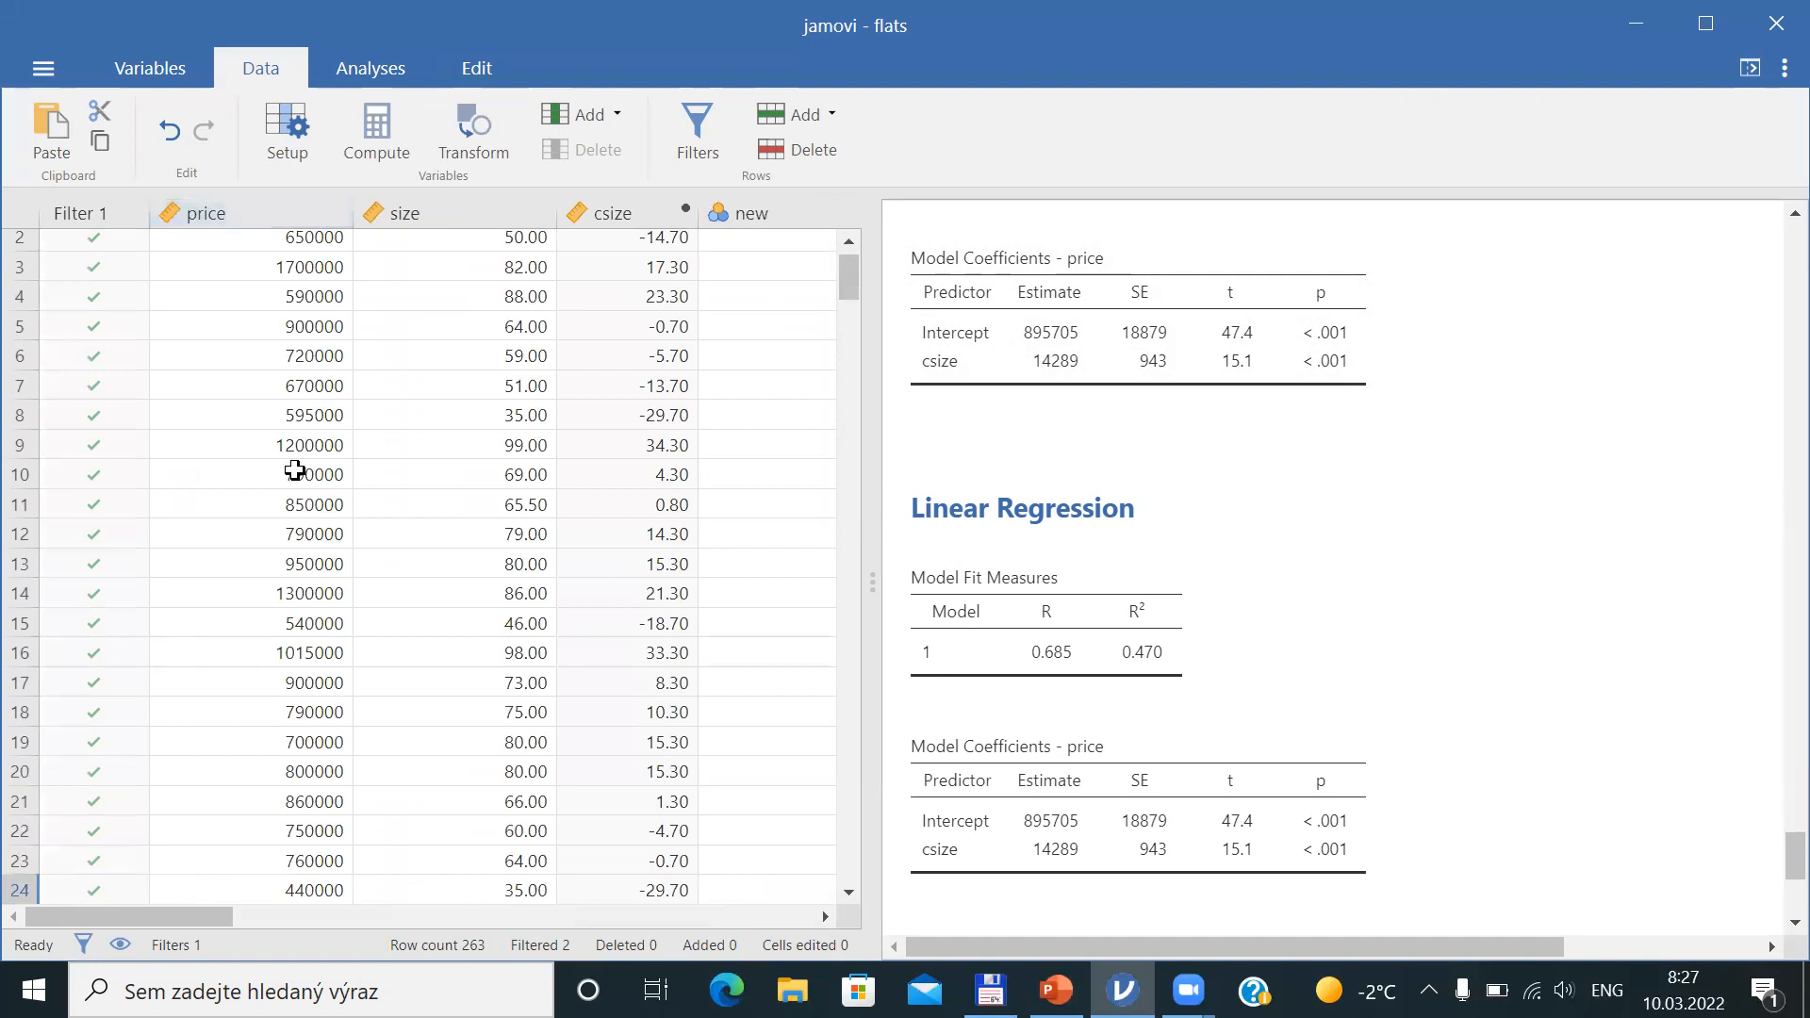
pyautogui.click(849, 242)
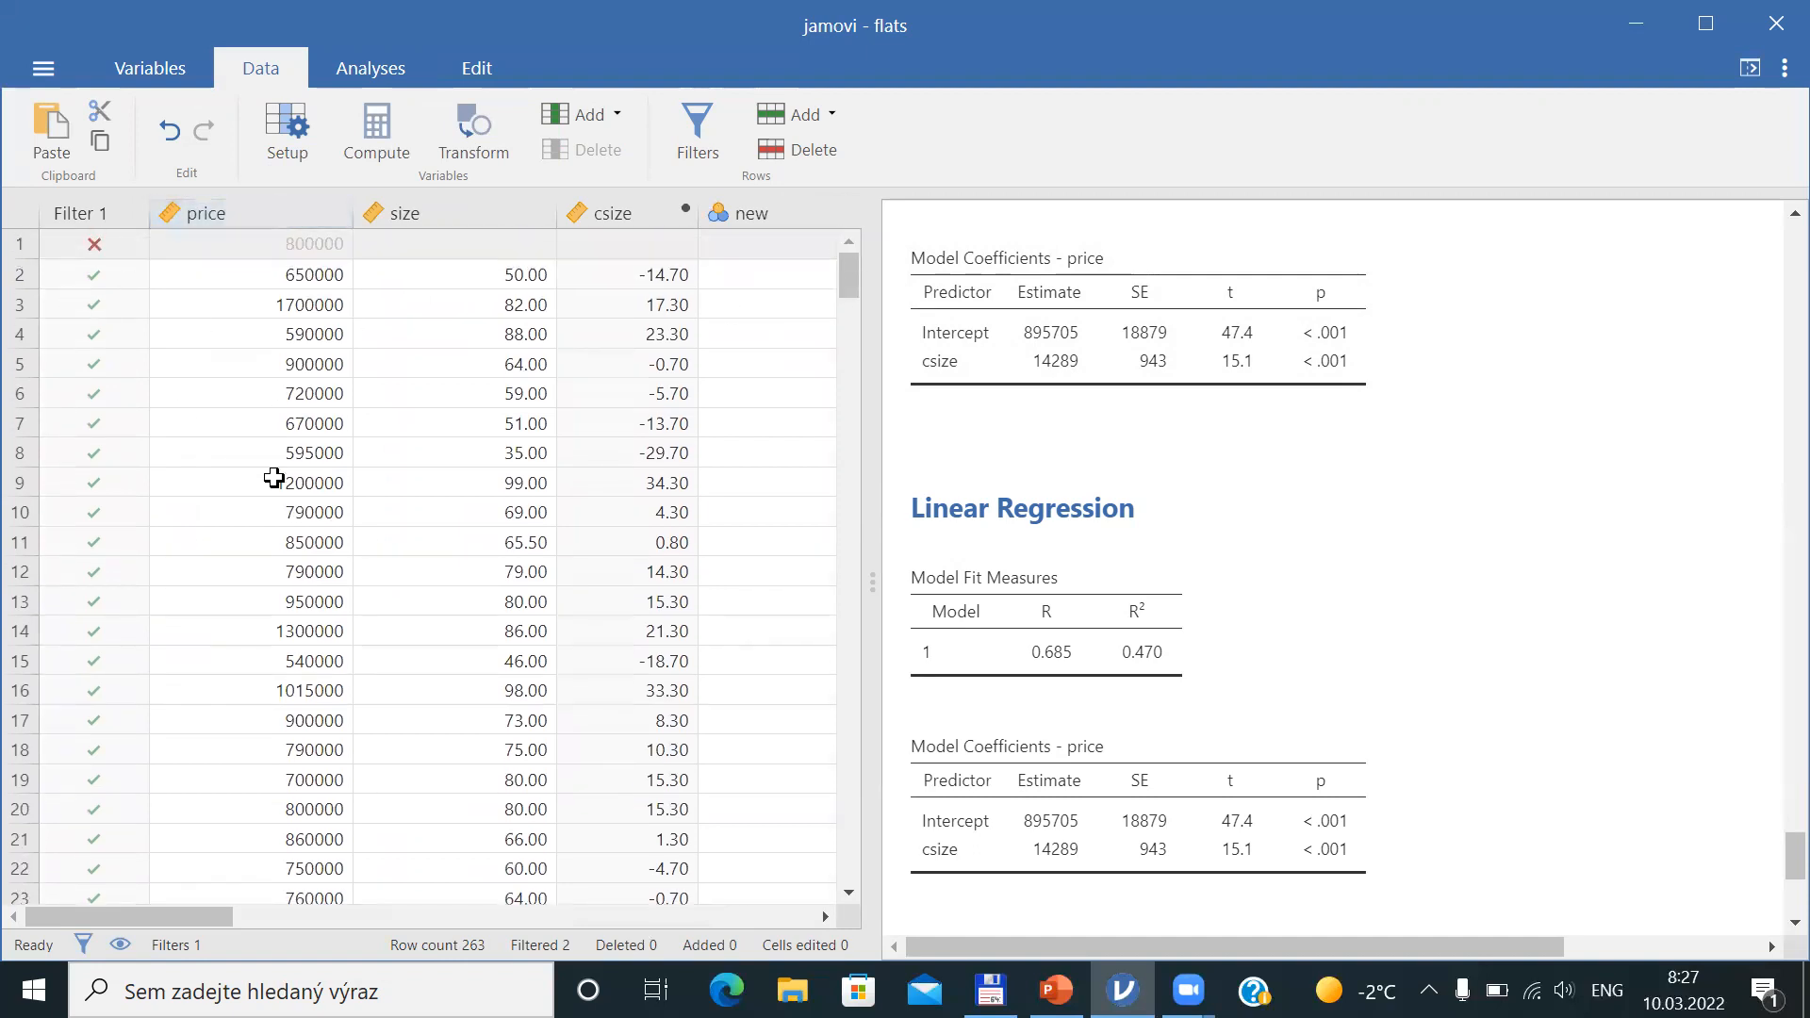
pyautogui.moveTo(793, 283); pyautogui.dragTo(903, 533)
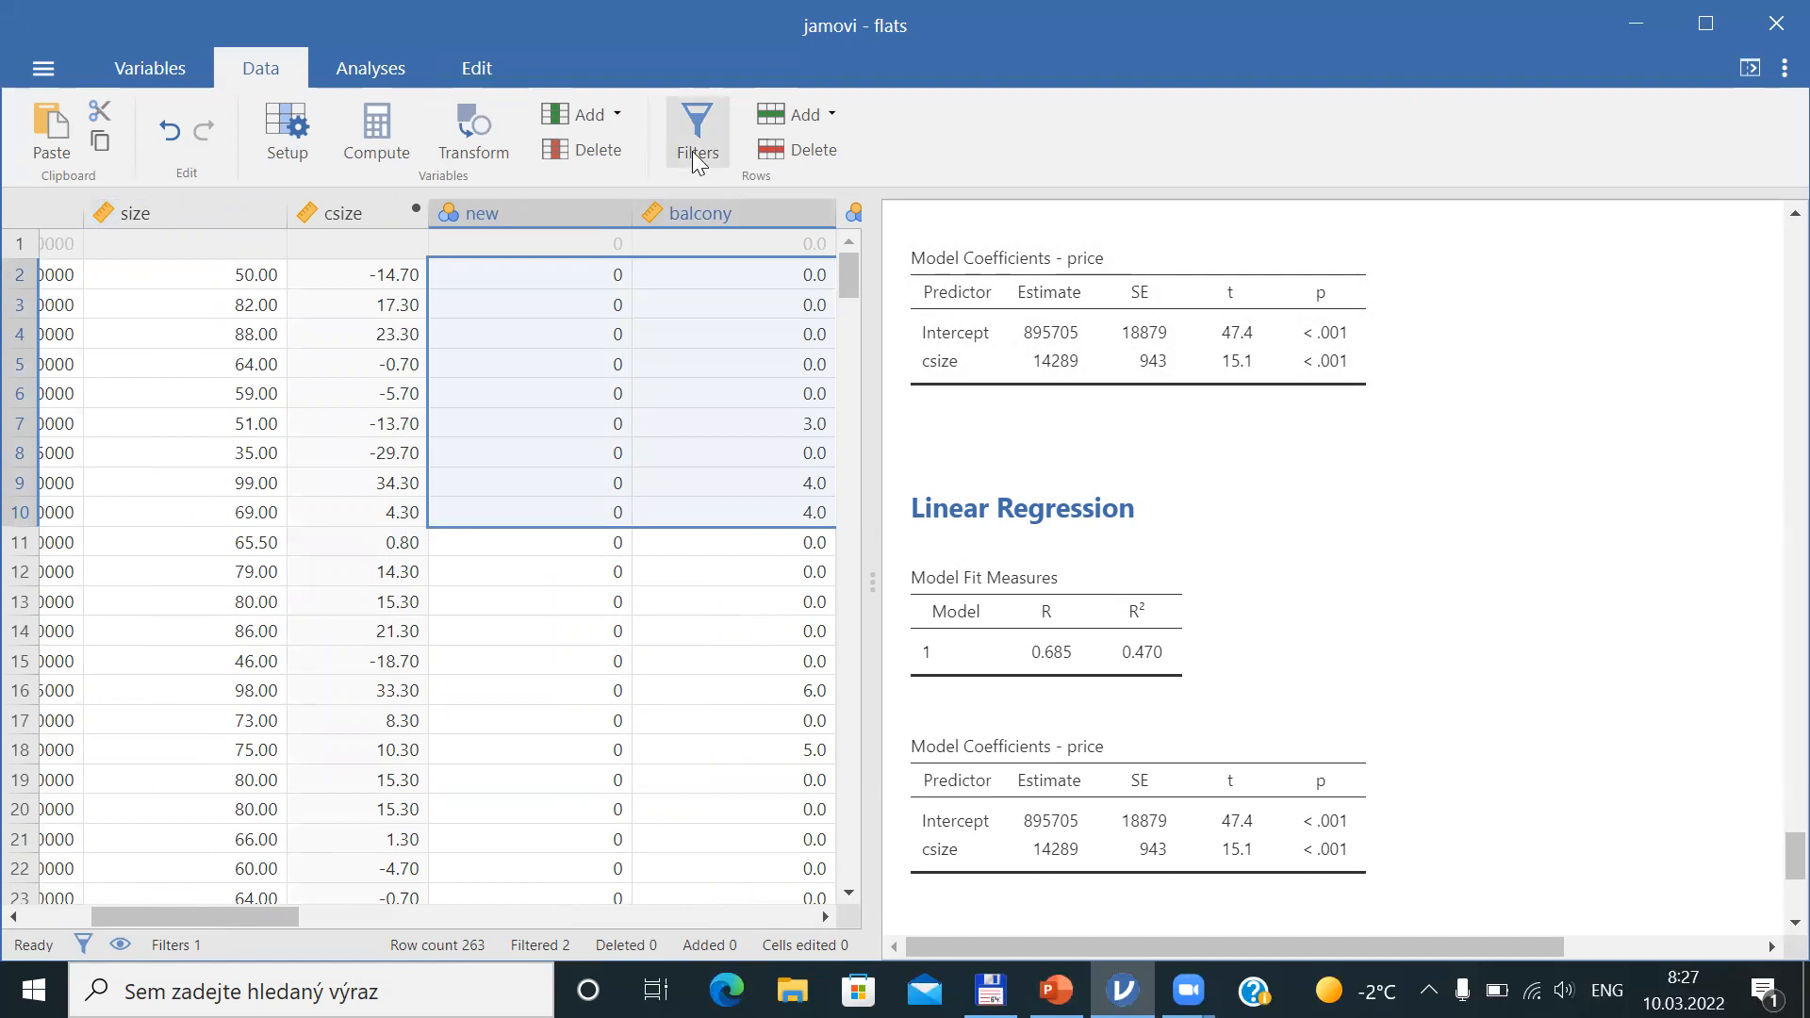
# Return to the regression options and save the predicted values
pyautogui.click(1075, 692)
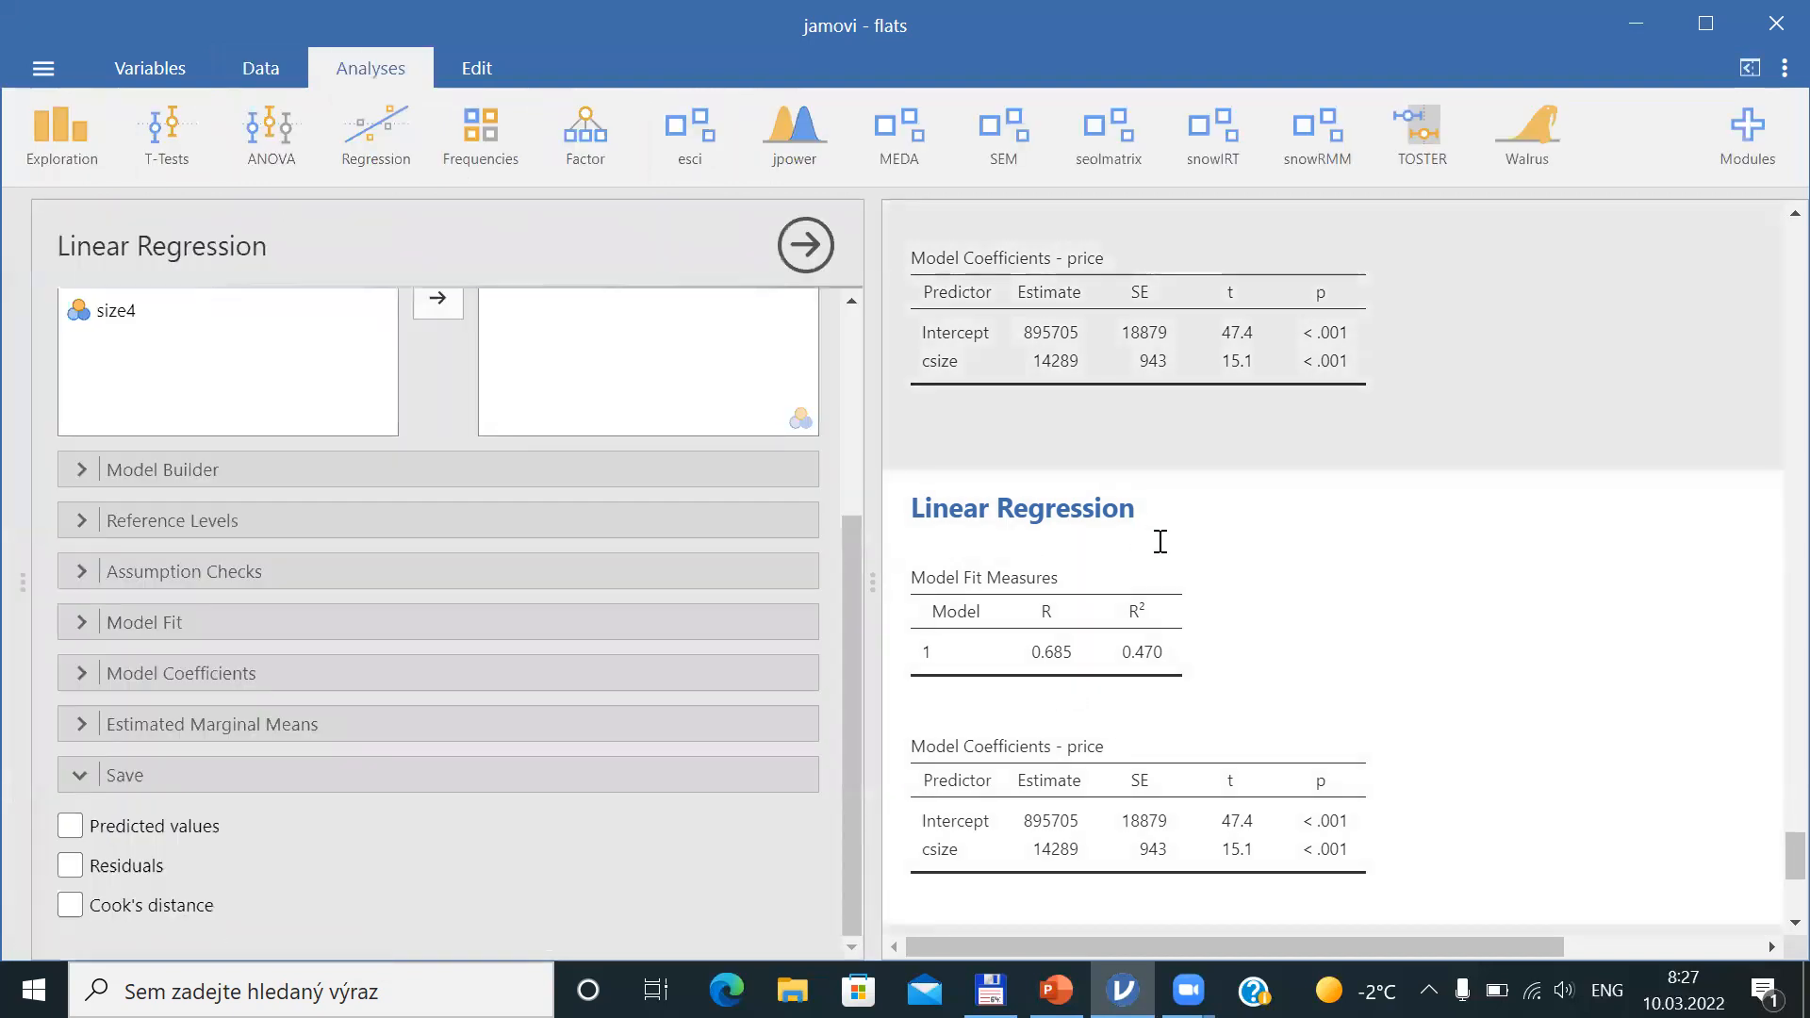
pyautogui.click(73, 828)
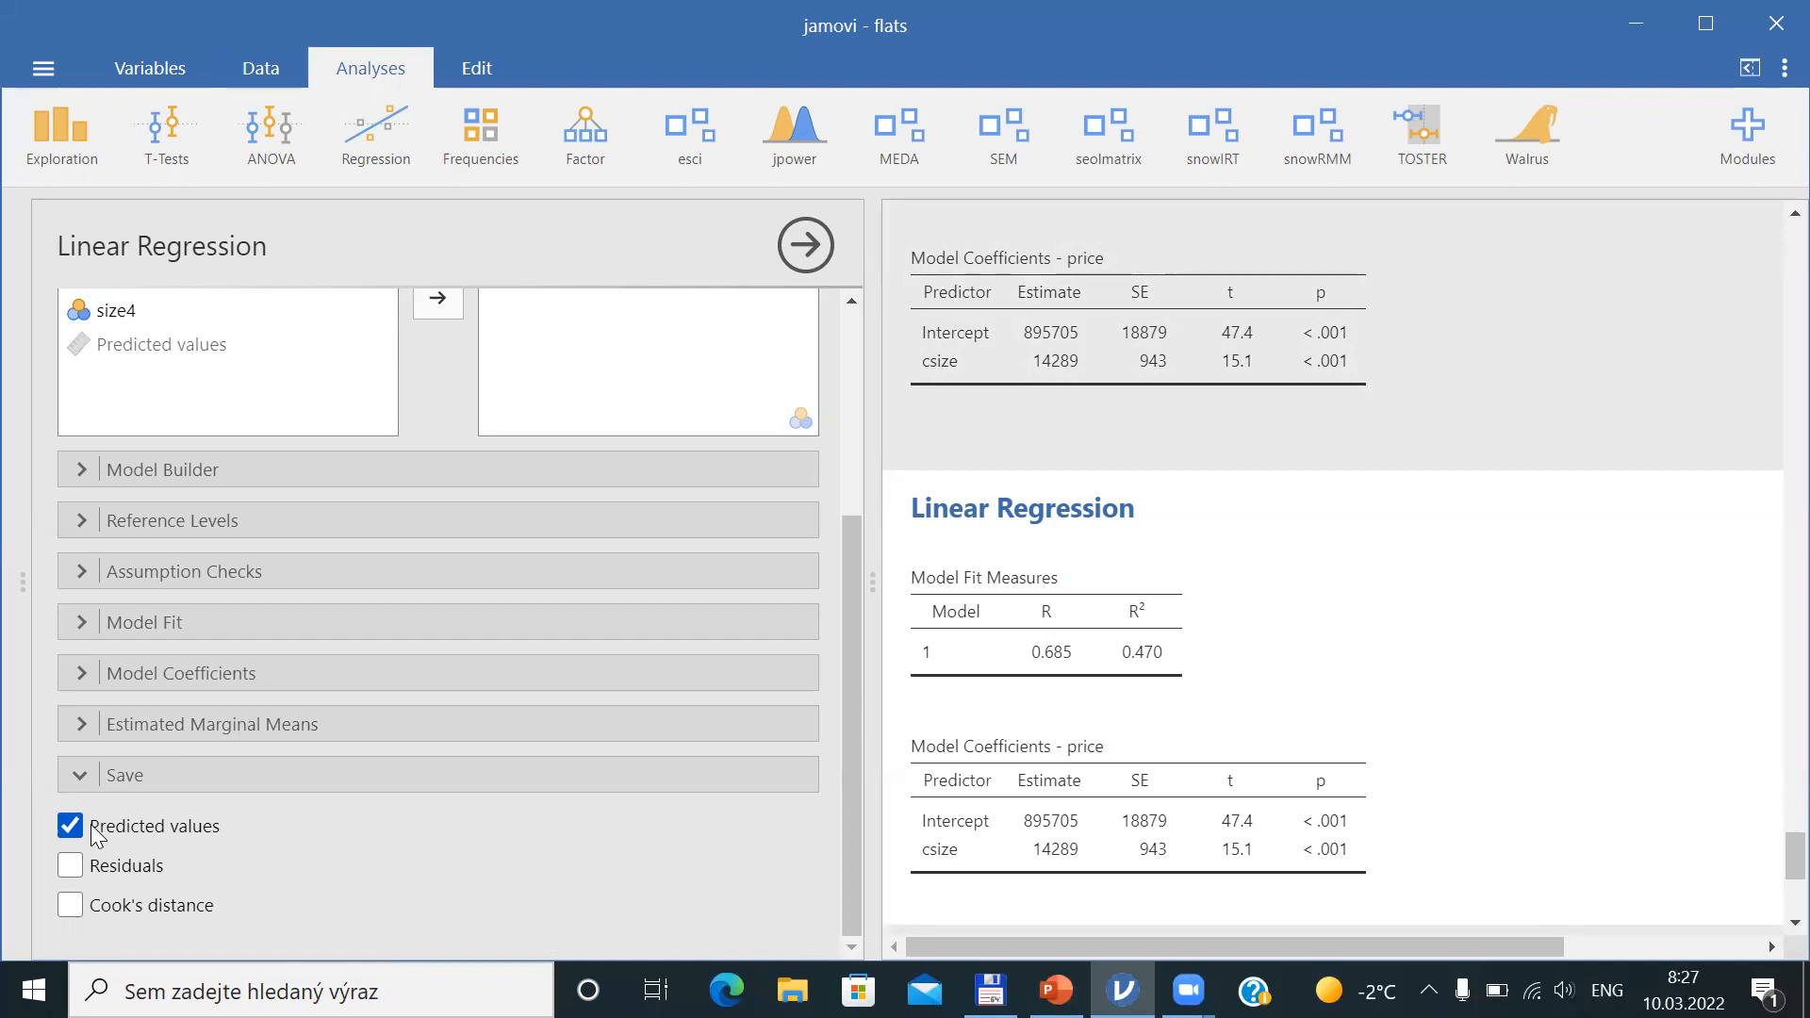
# Scroll through the spreadsheet to examine the new predicted values column
pyautogui.click(261, 75)
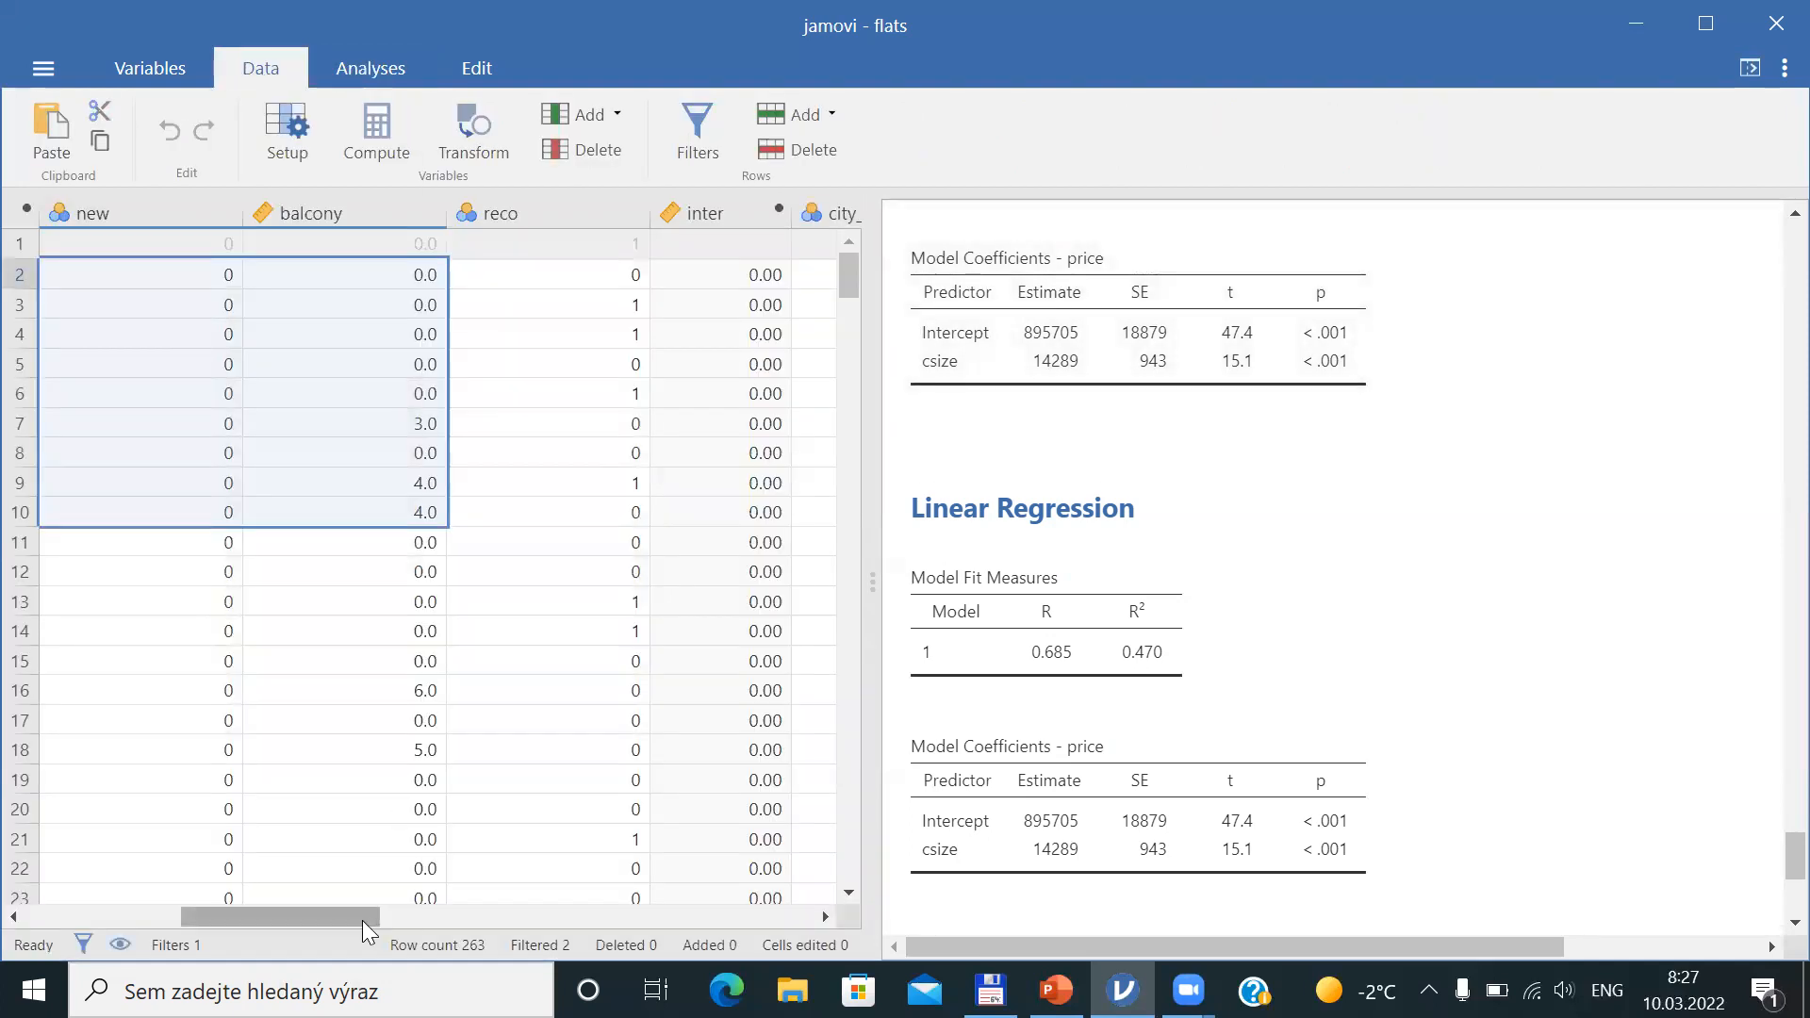
pyautogui.moveTo(323, 915); pyautogui.dragTo(182, 911)
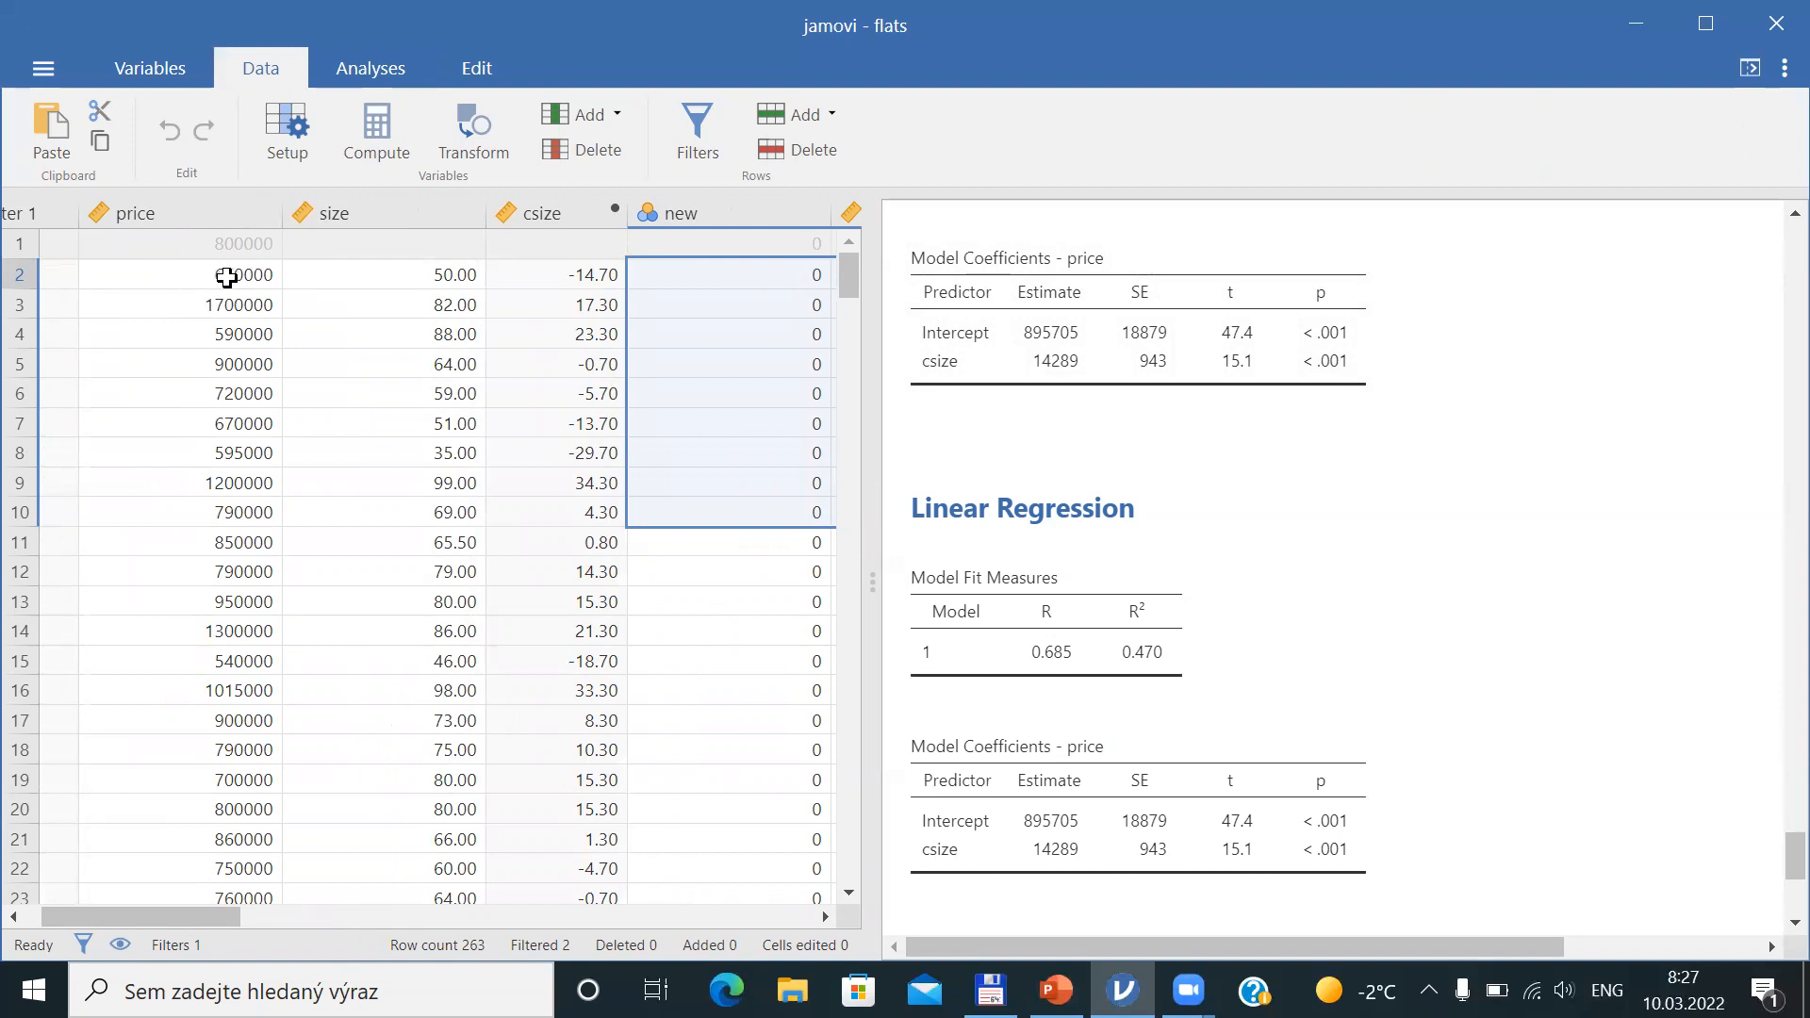
pyautogui.moveTo(194, 912); pyautogui.dragTo(647, 910)
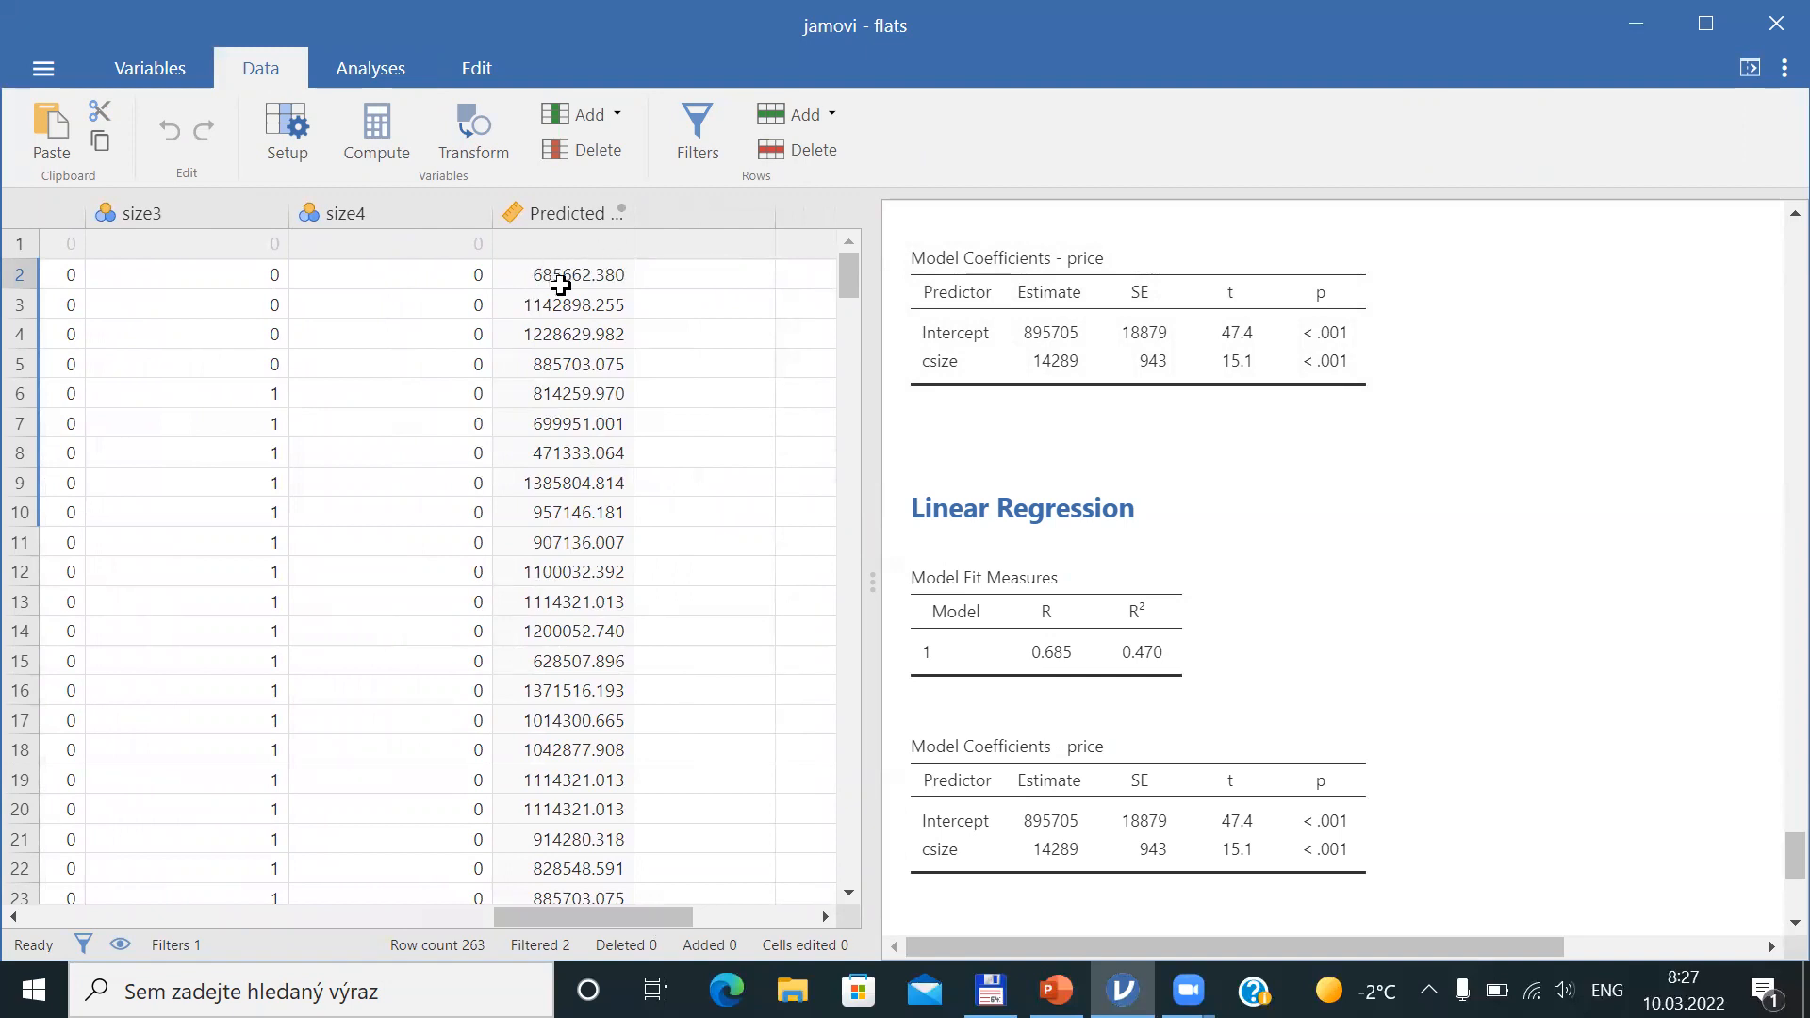
pyautogui.moveTo(592, 916); pyautogui.dragTo(100, 907)
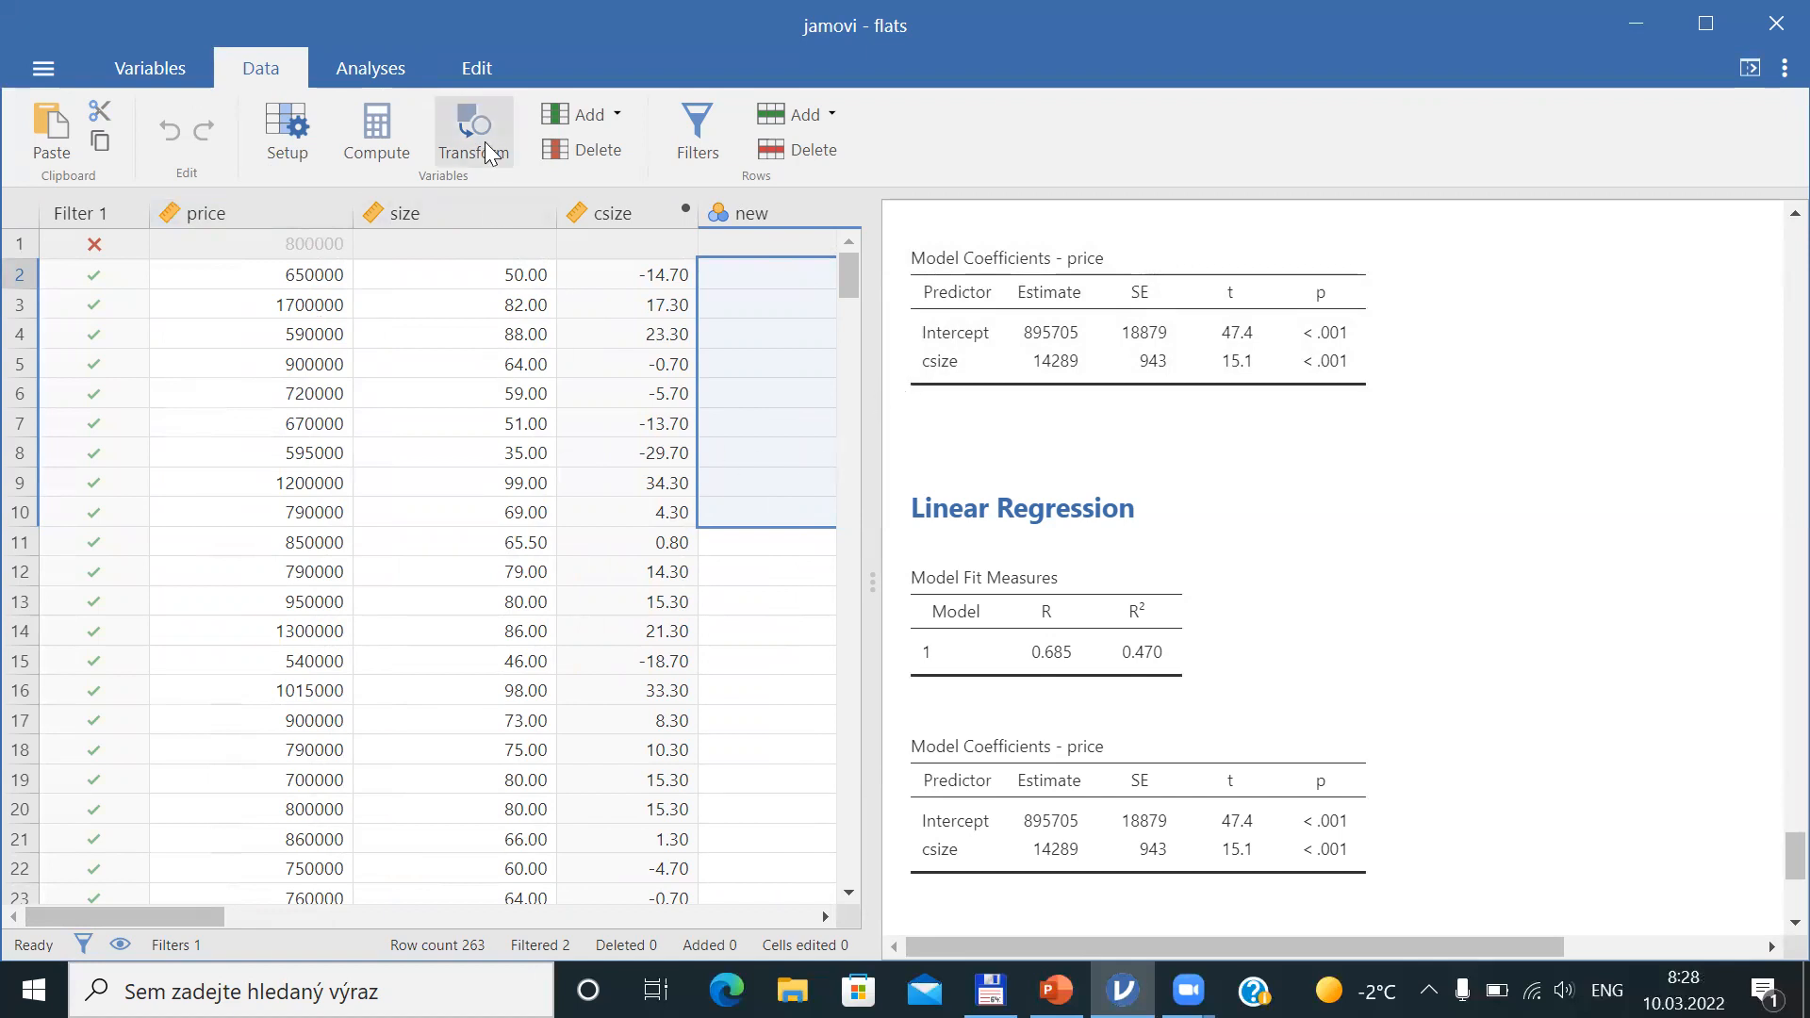
# Return to the regression options, save the residuals as well, and switch back to the Data view
pyautogui.click(1119, 706)
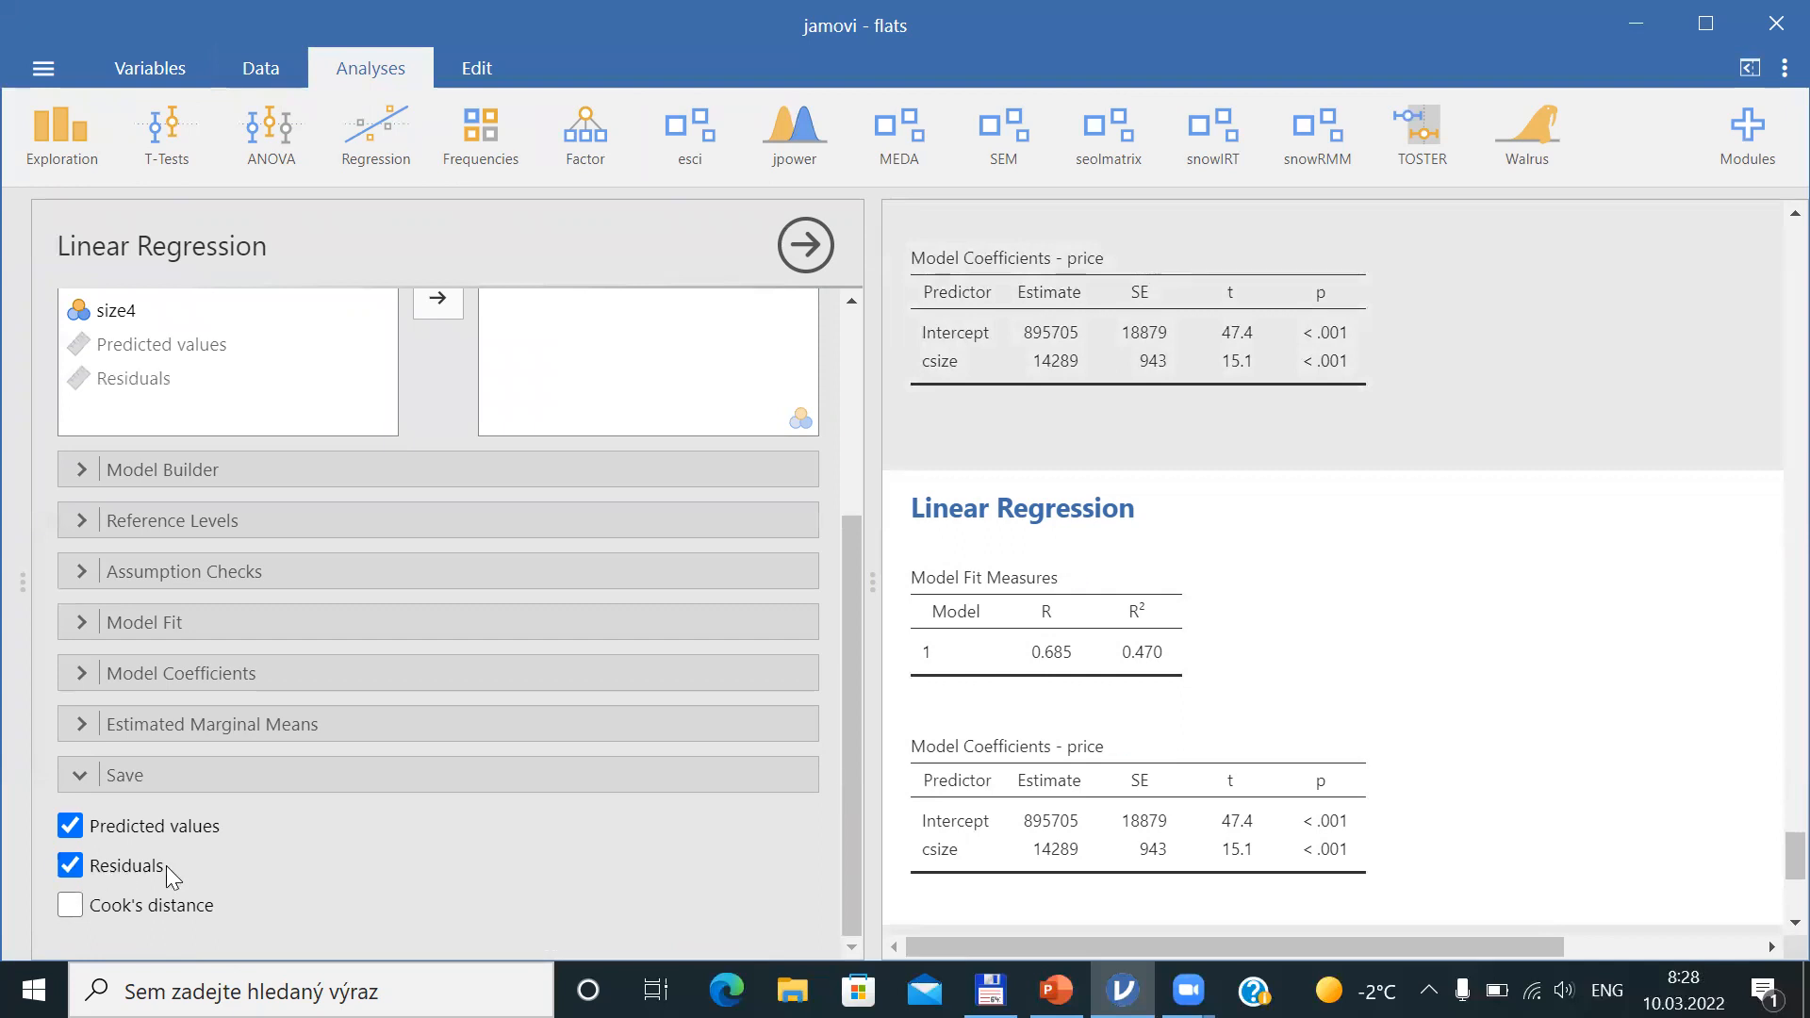
pyautogui.click(265, 75)
# Compare the price, predicted values and residuals columns for the first rows of the spreadsheet
pyautogui.moveTo(258, 914); pyautogui.dragTo(650, 904)
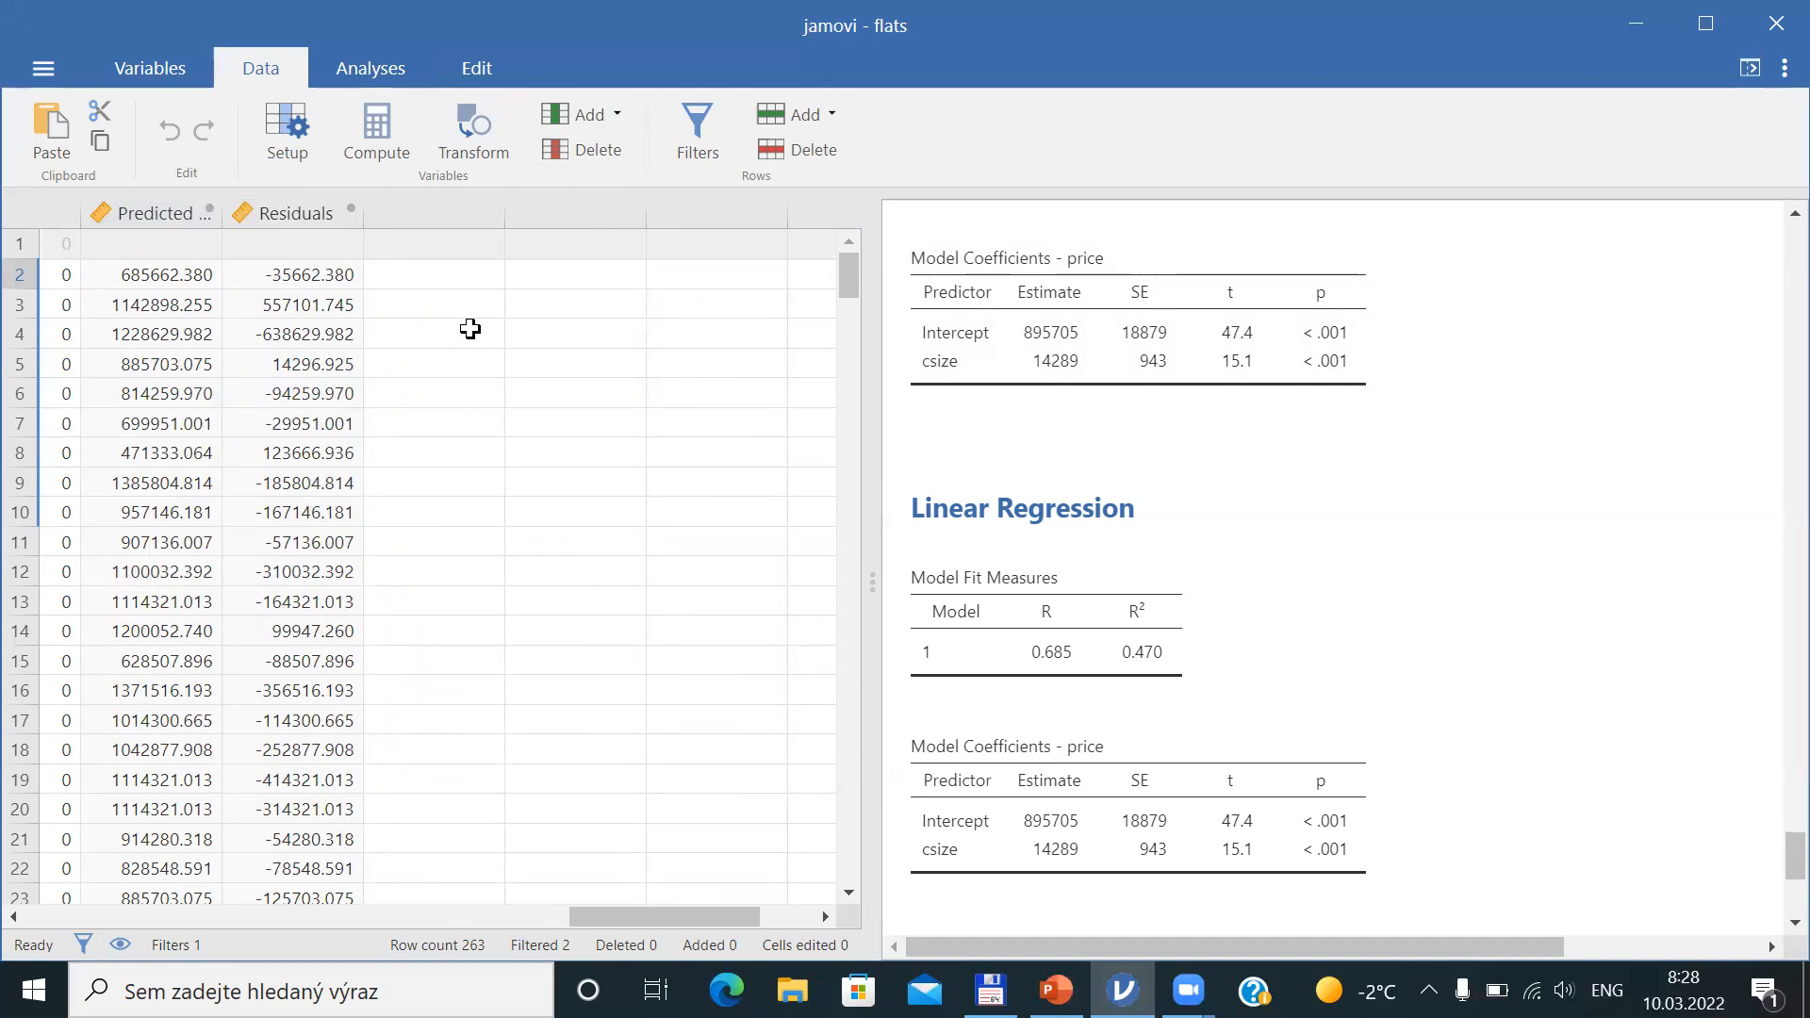
pyautogui.click(297, 276)
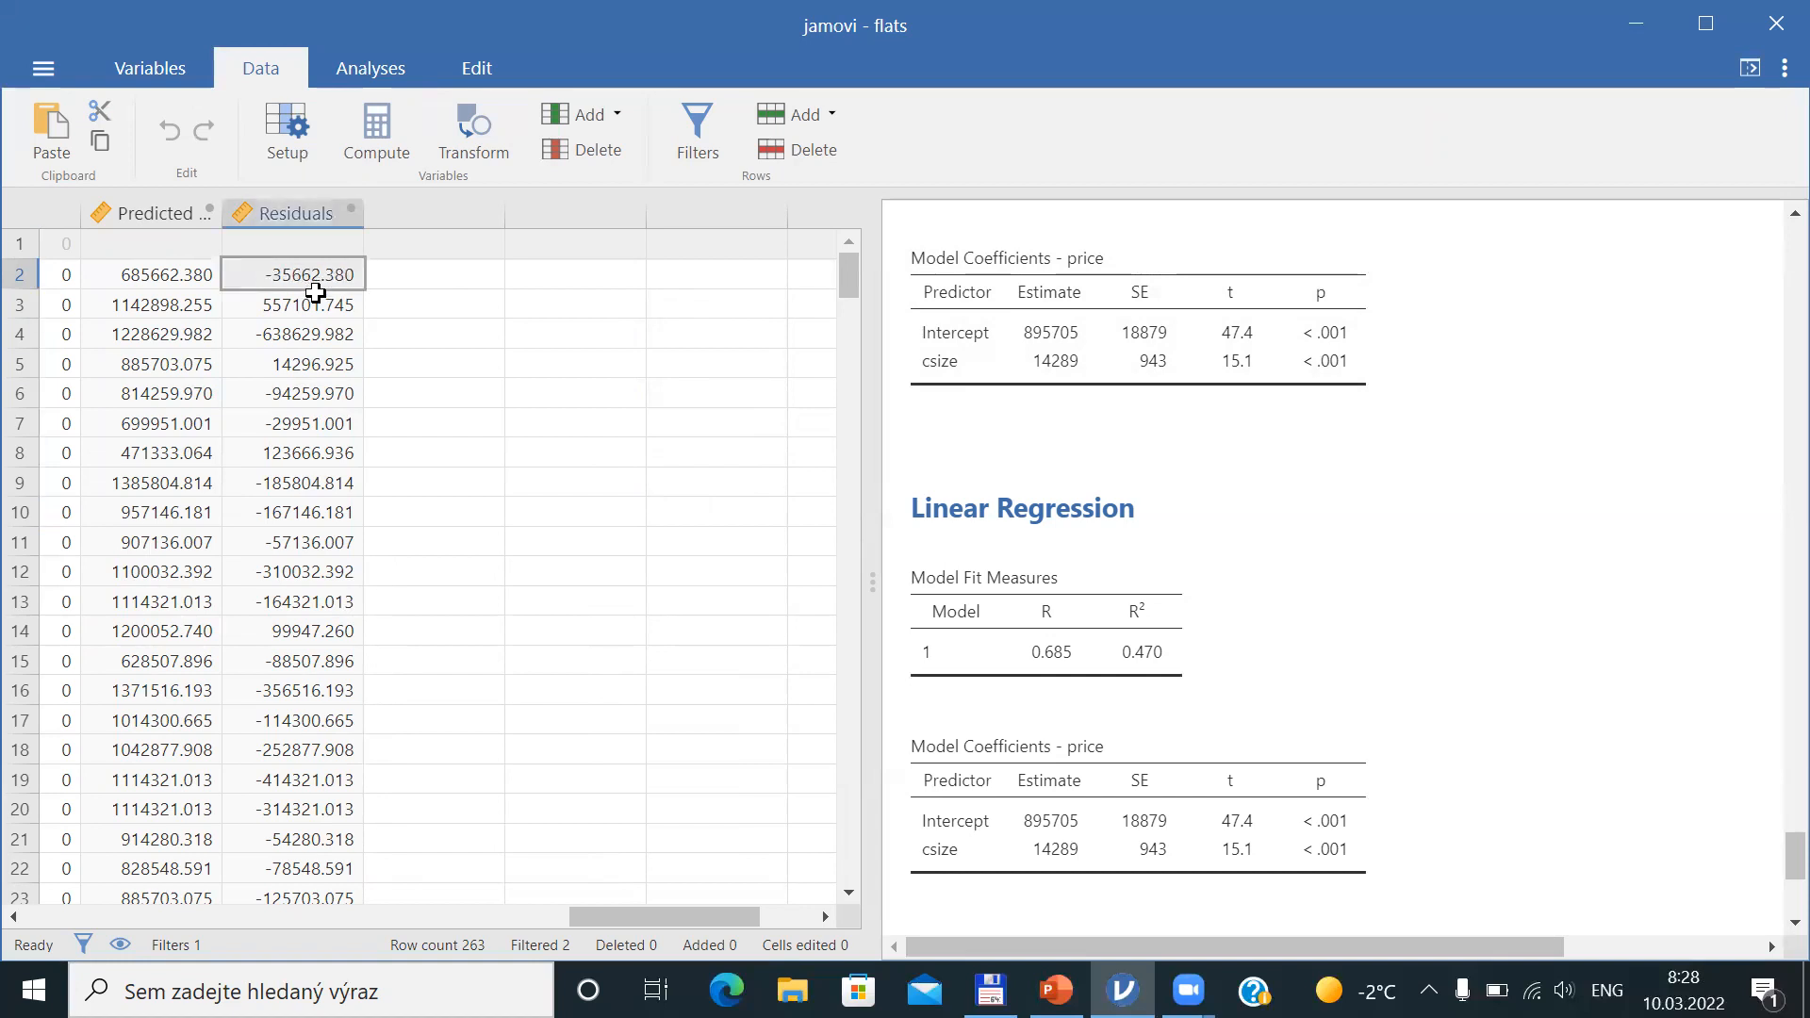
pyautogui.click(158, 283)
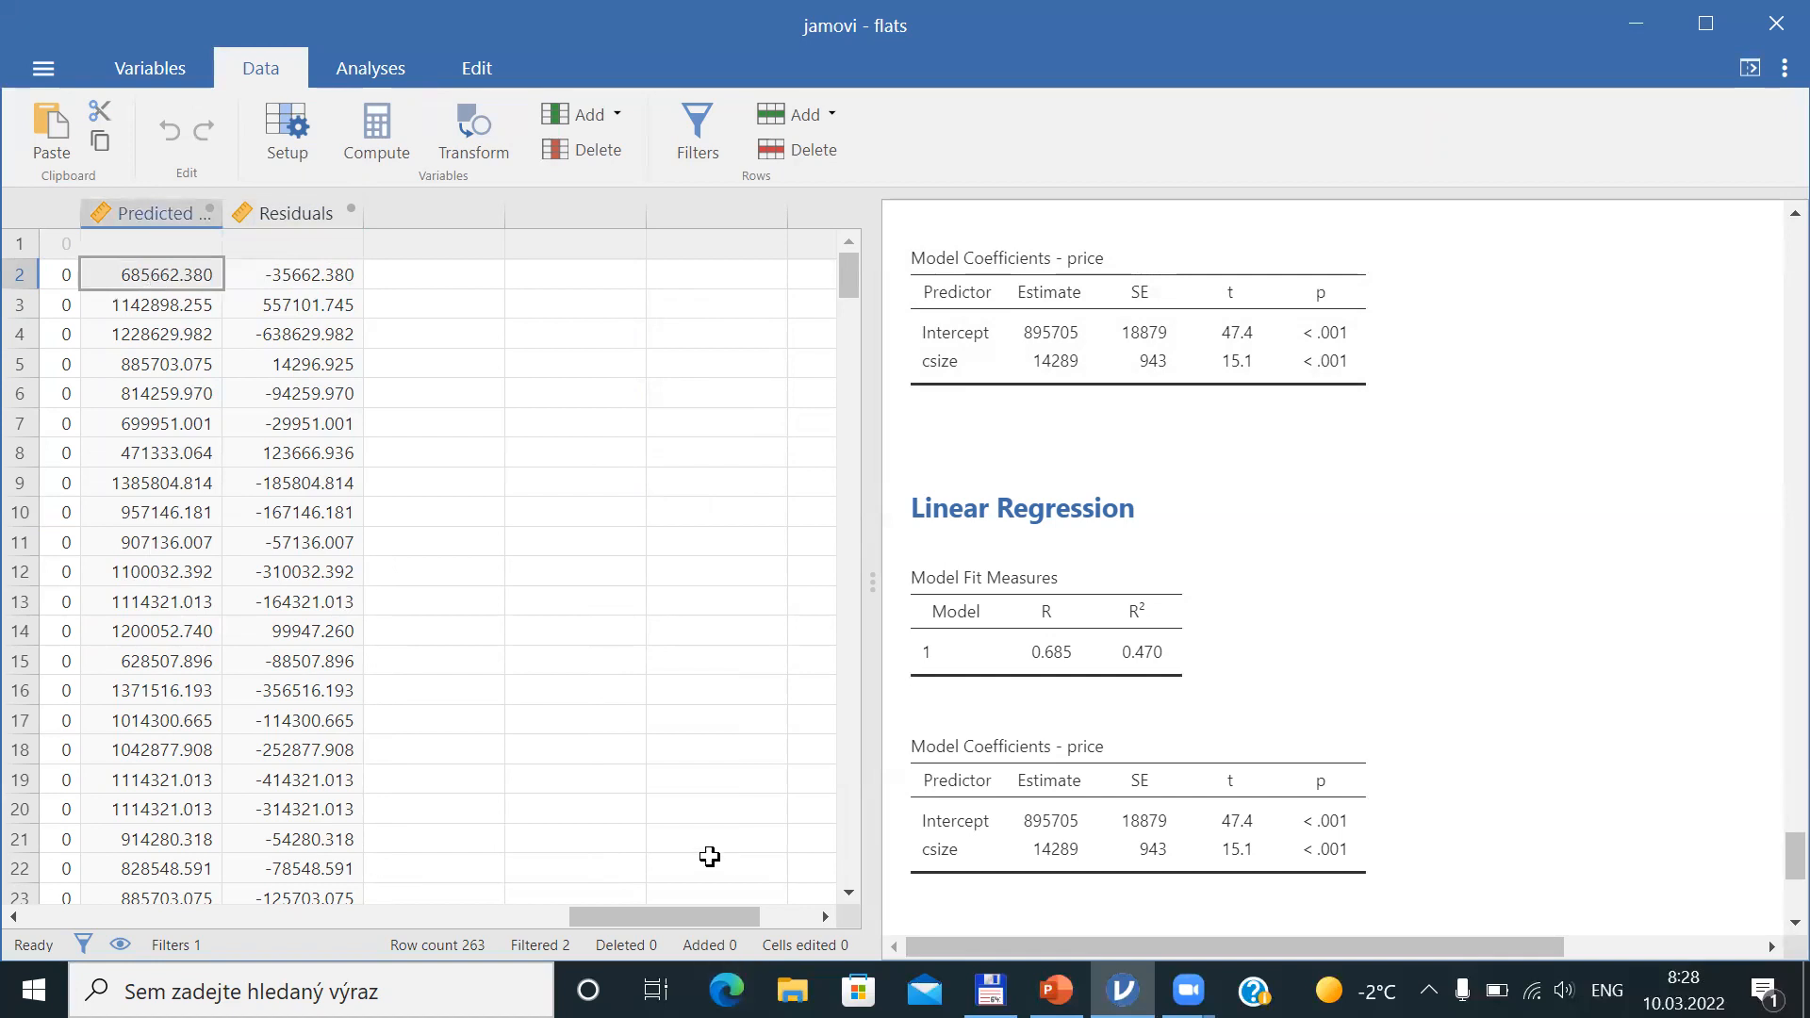
pyautogui.moveTo(681, 915); pyautogui.dragTo(171, 909)
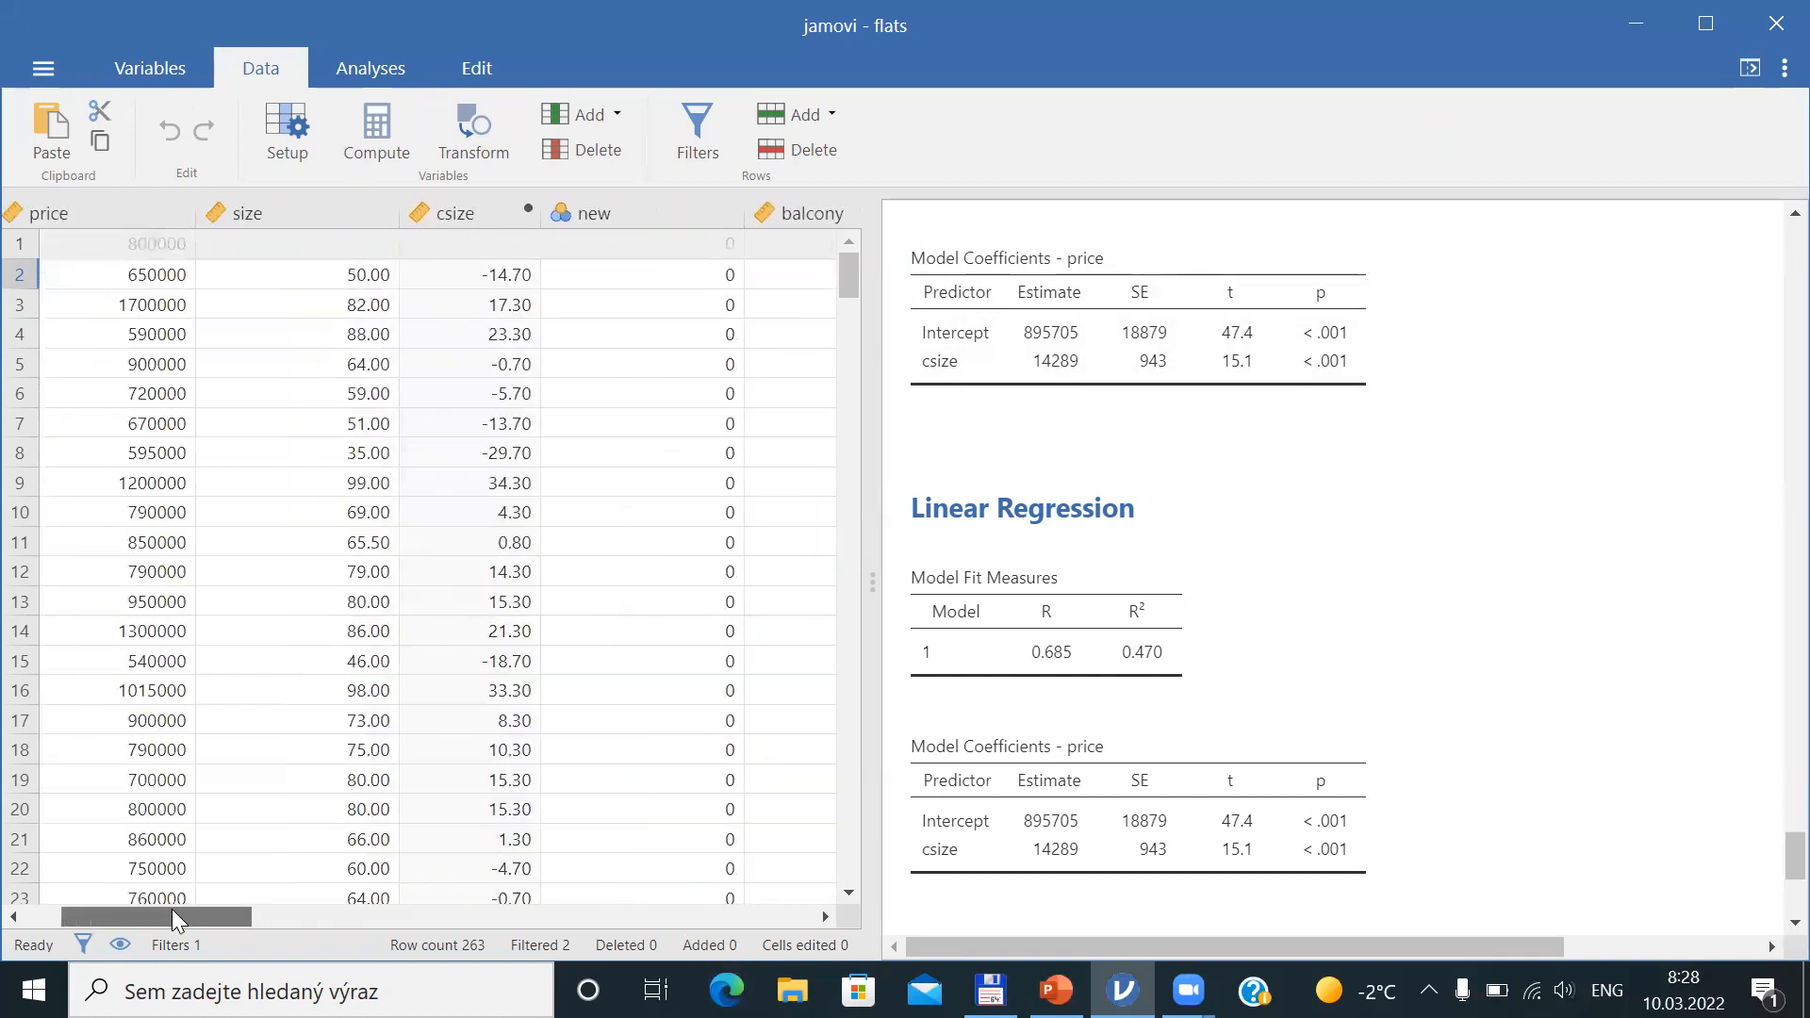
pyautogui.click(143, 271)
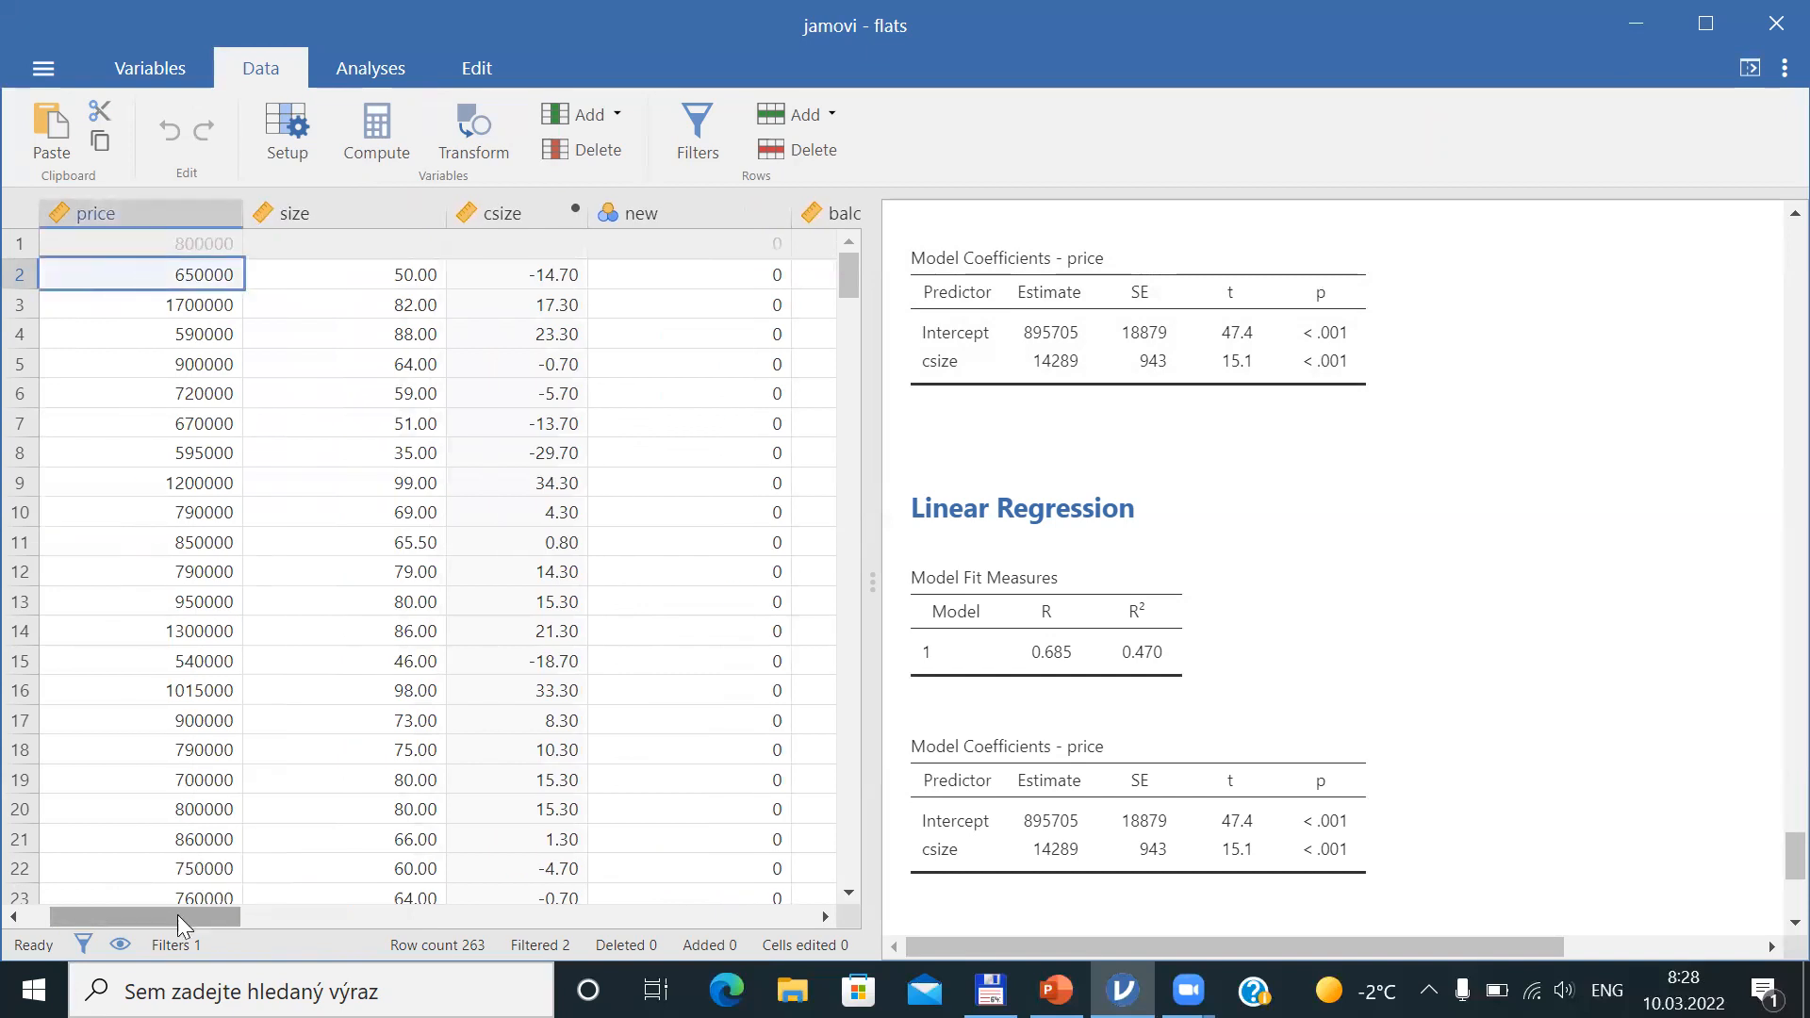
pyautogui.moveTo(250, 918); pyautogui.dragTo(641, 914)
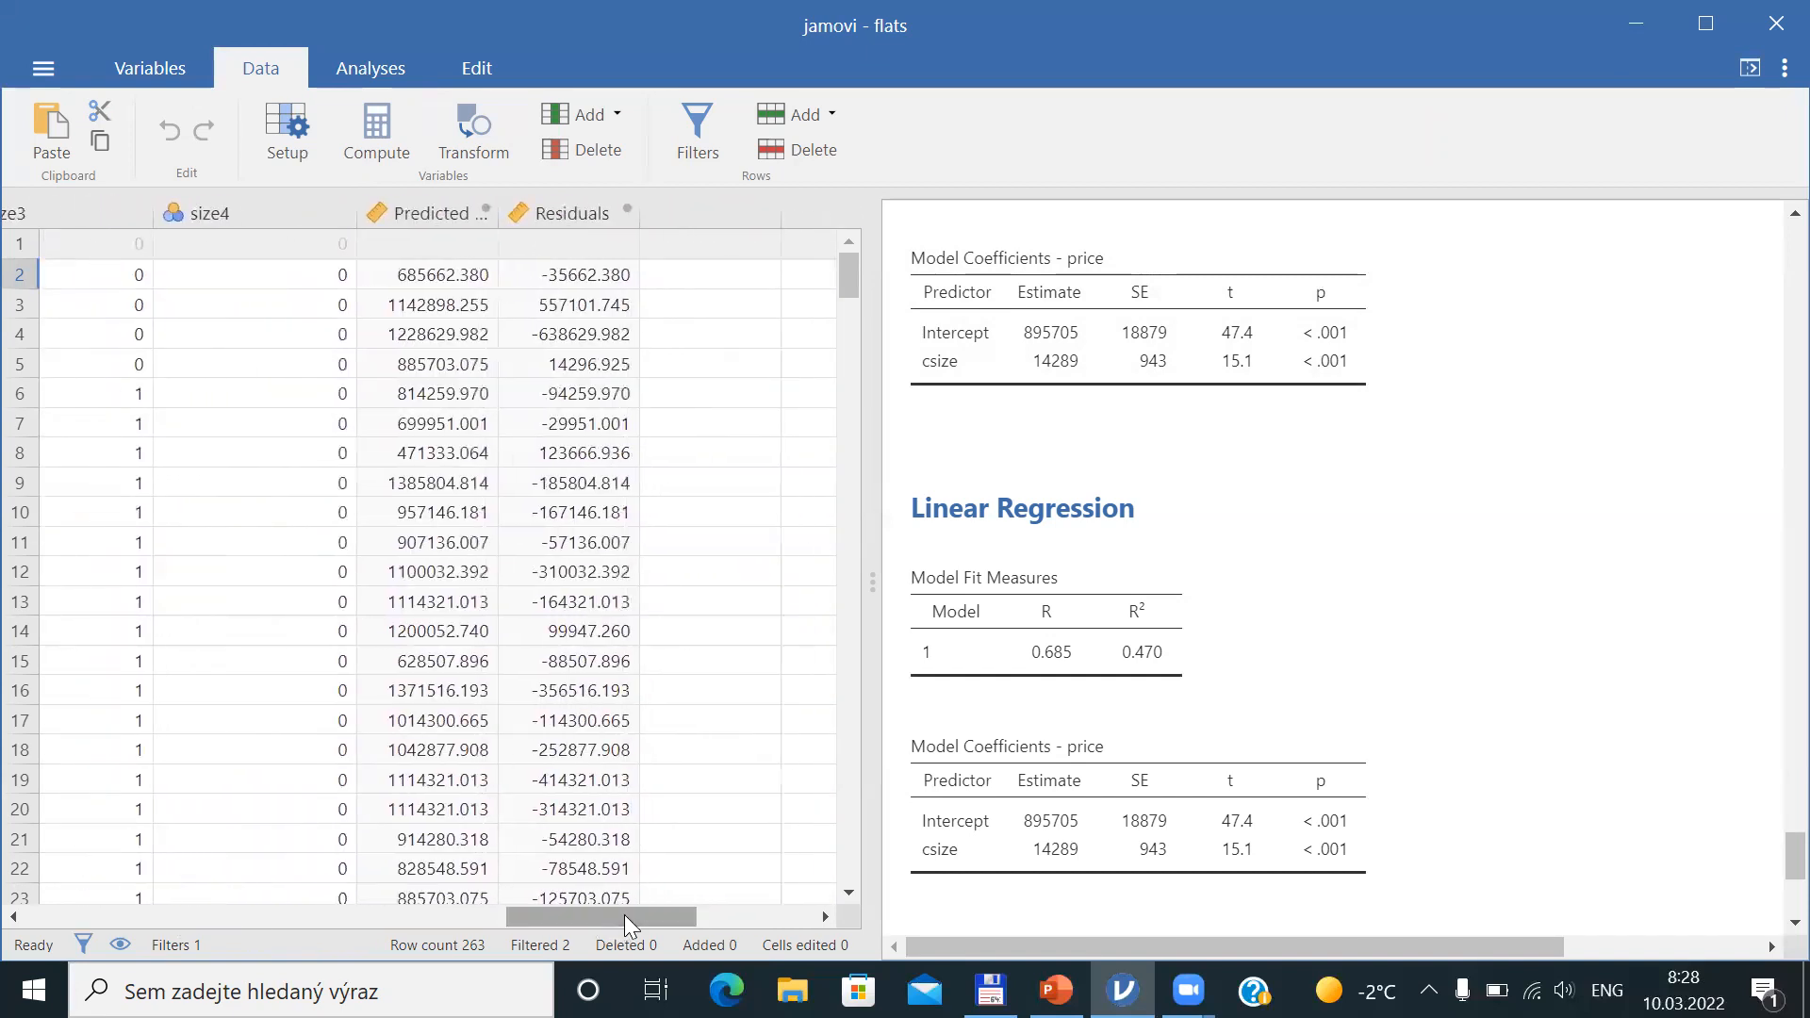
pyautogui.click(573, 269)
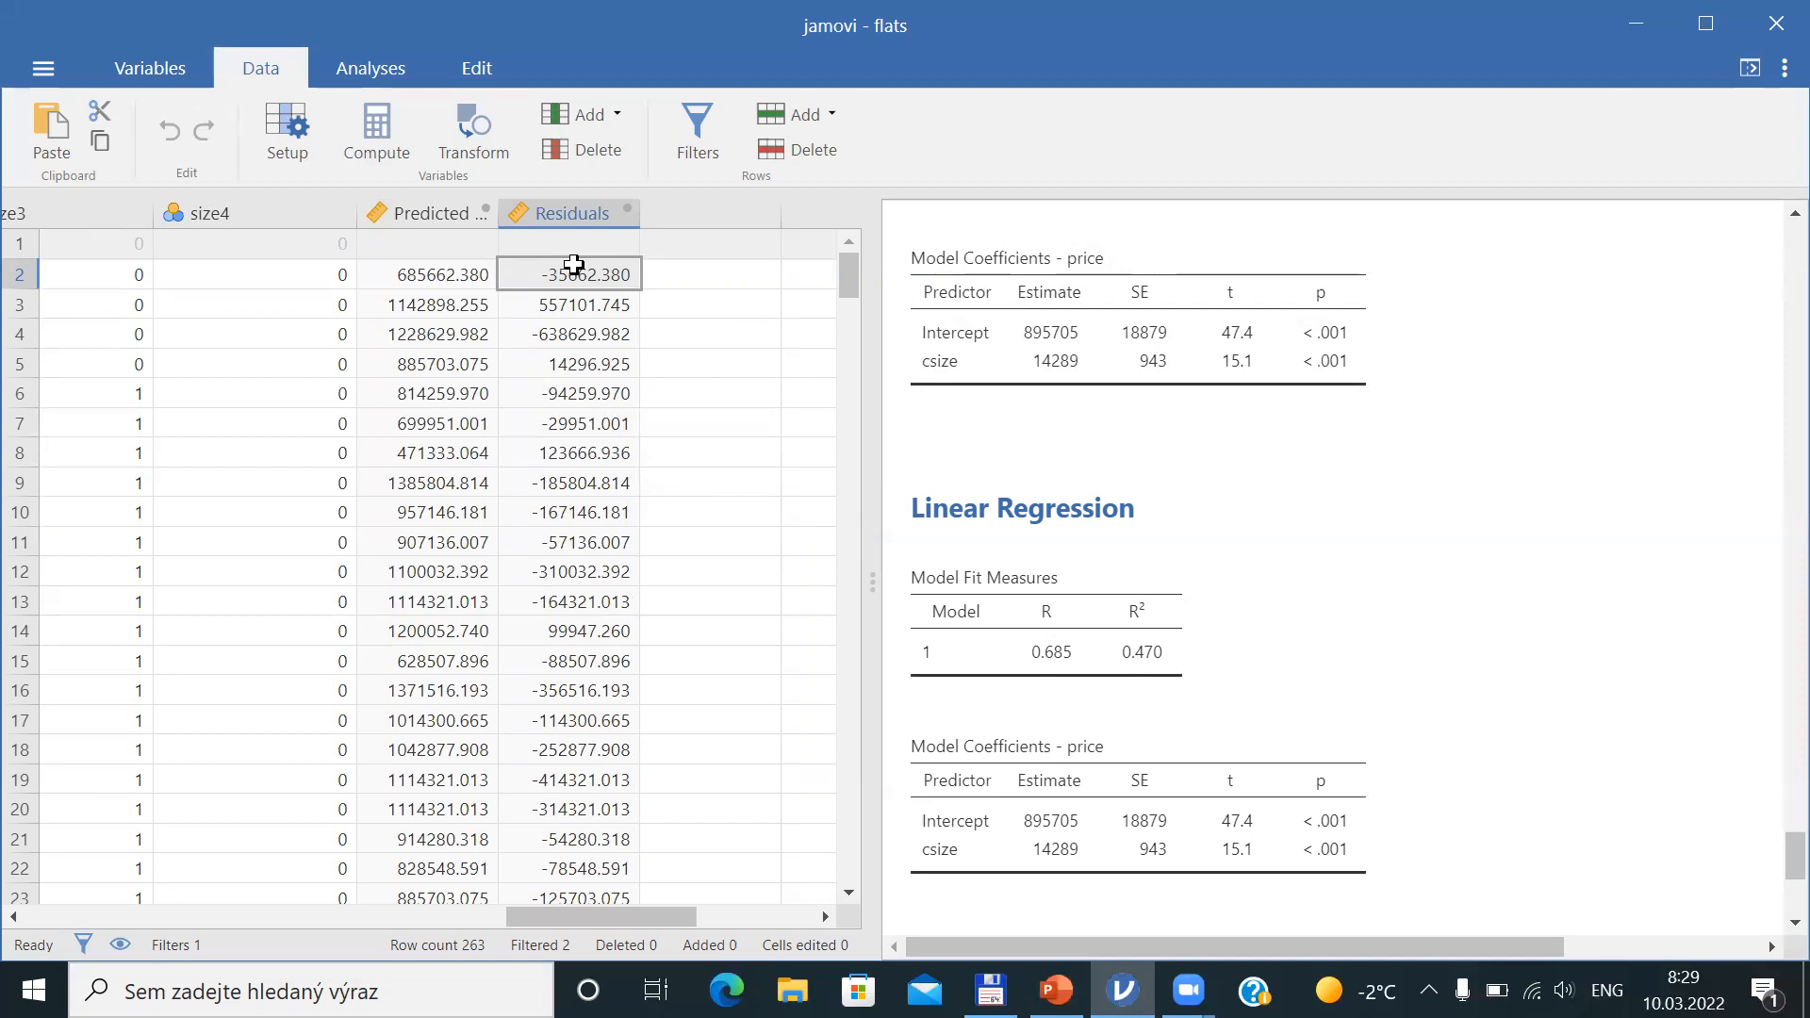
# Switch to the slides showing the Excursus - Residuals slide
pyautogui.hotkey('alt', 'Tab')
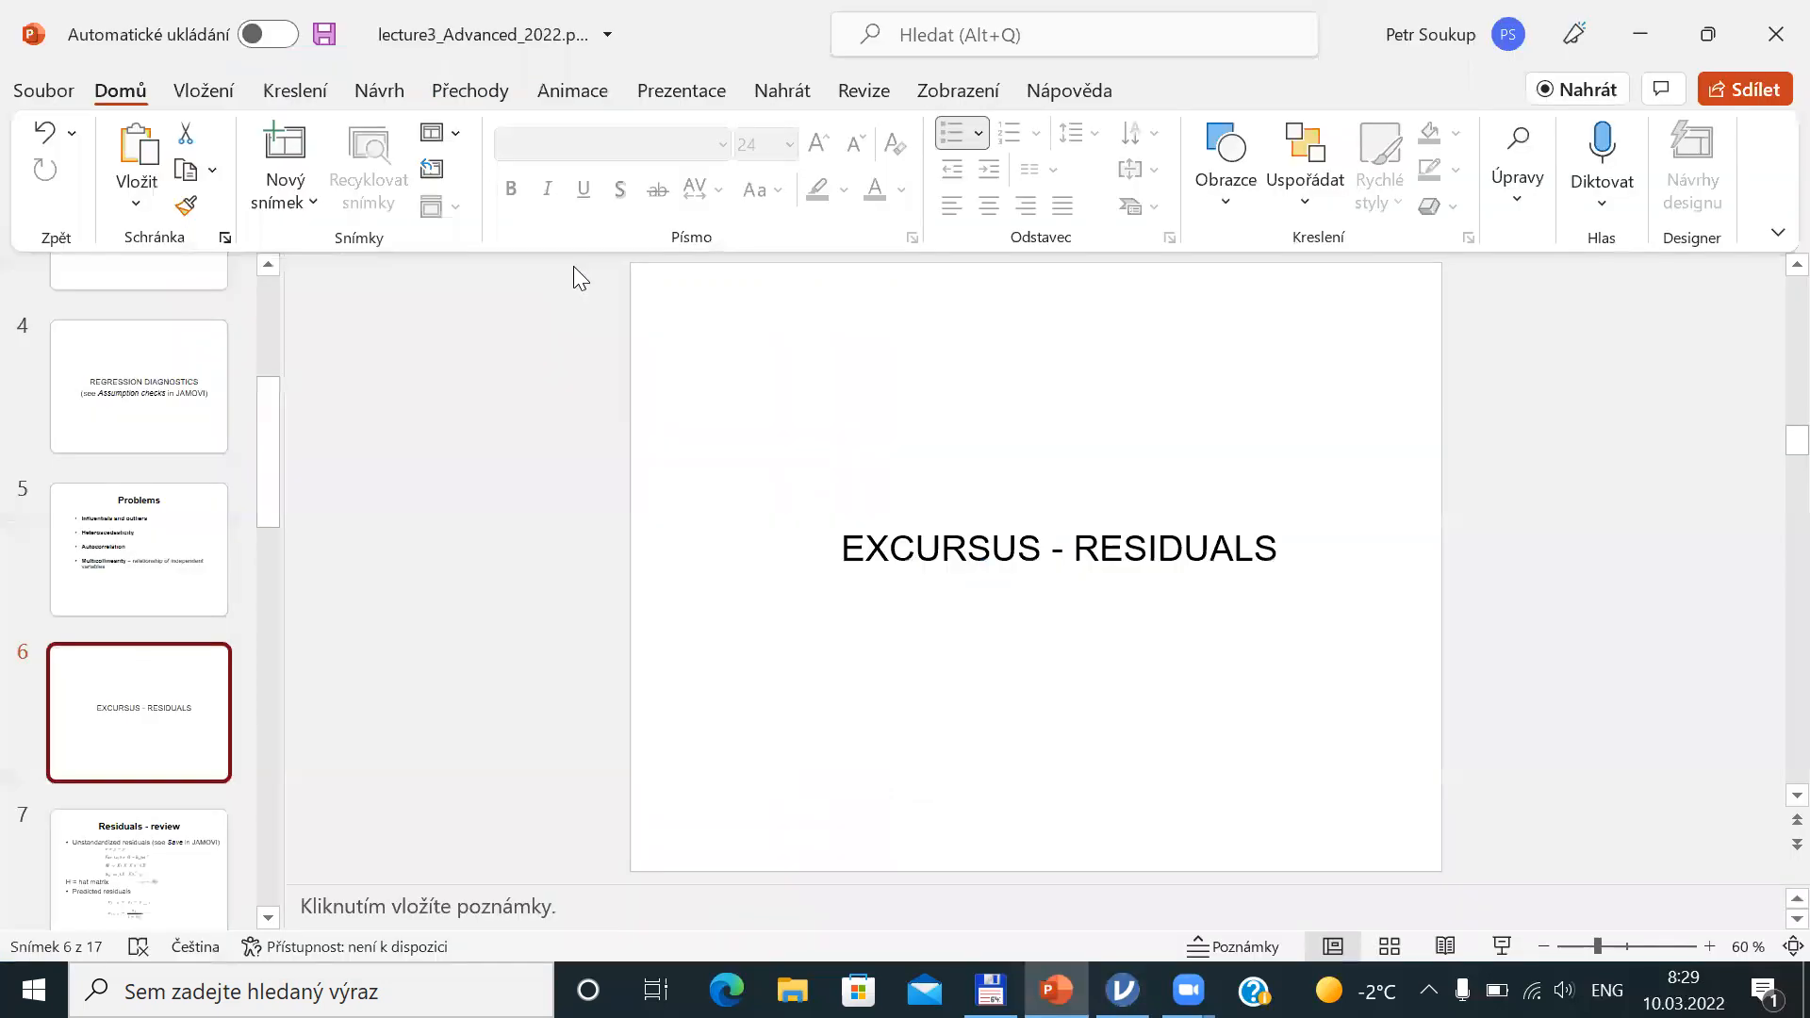
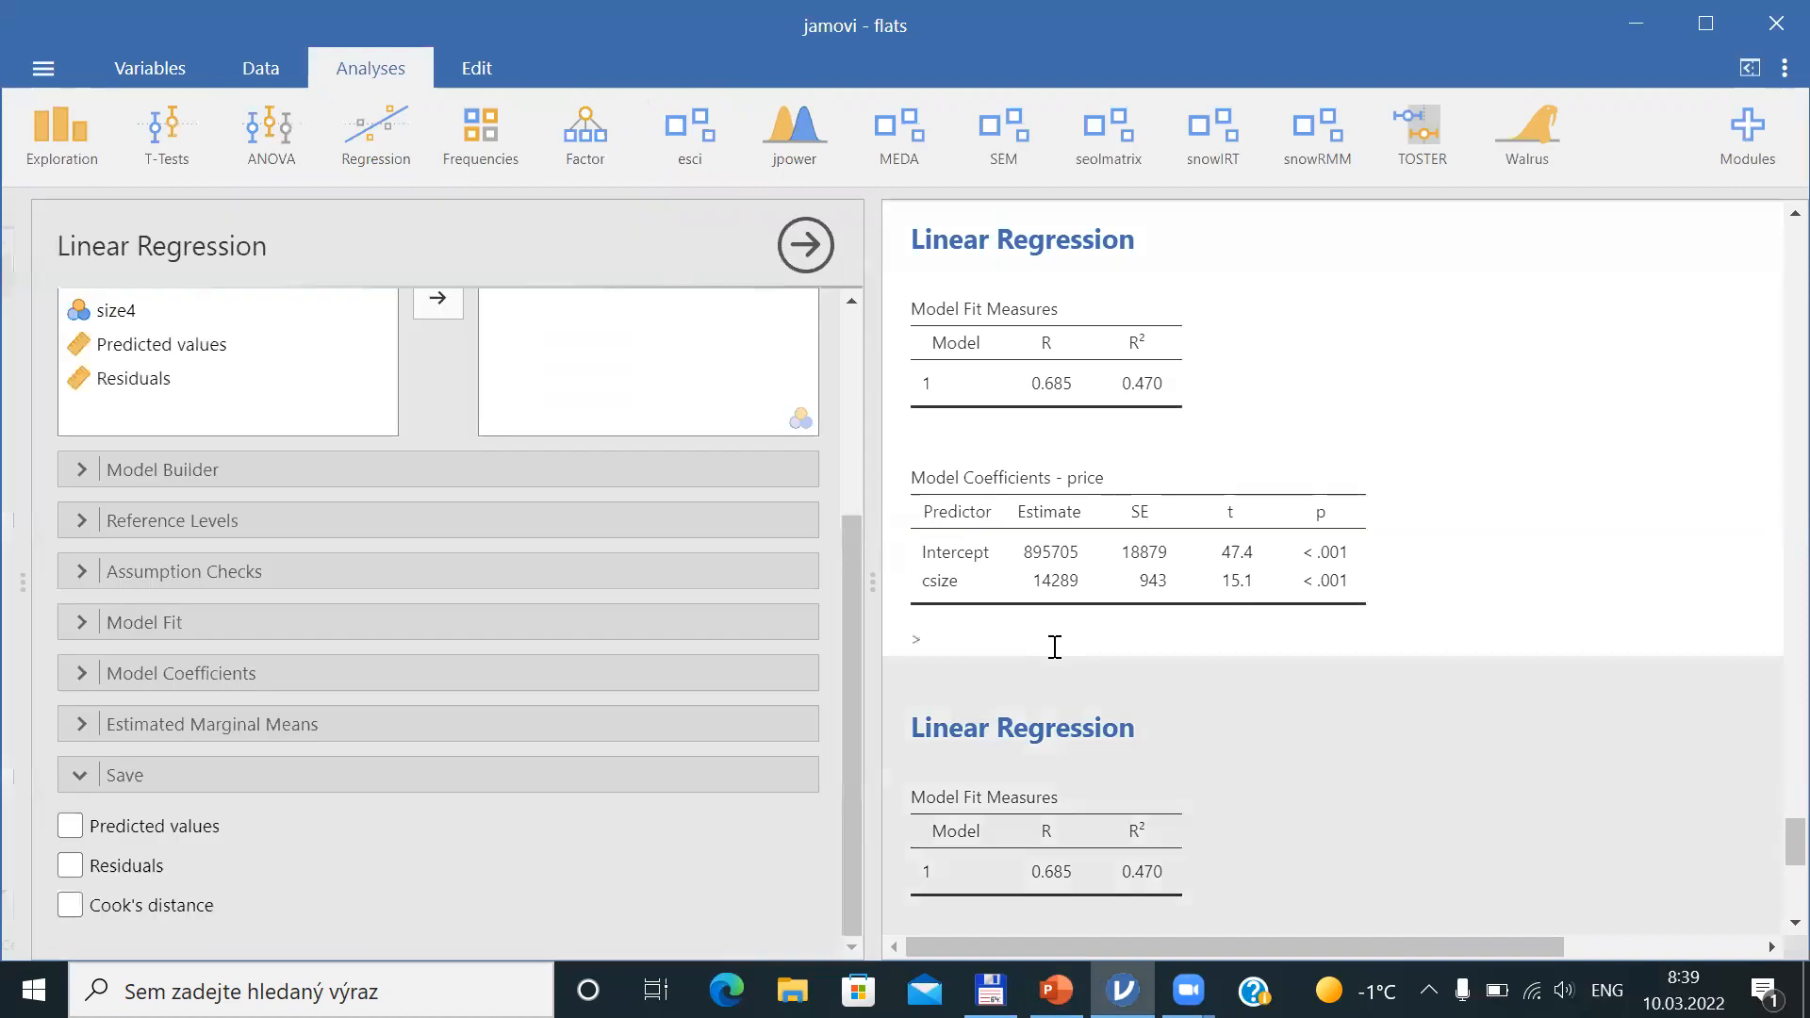
# Save Cook's distance from the linear regression and switch to the spreadsheet to see the new column
pyautogui.click(68, 908)
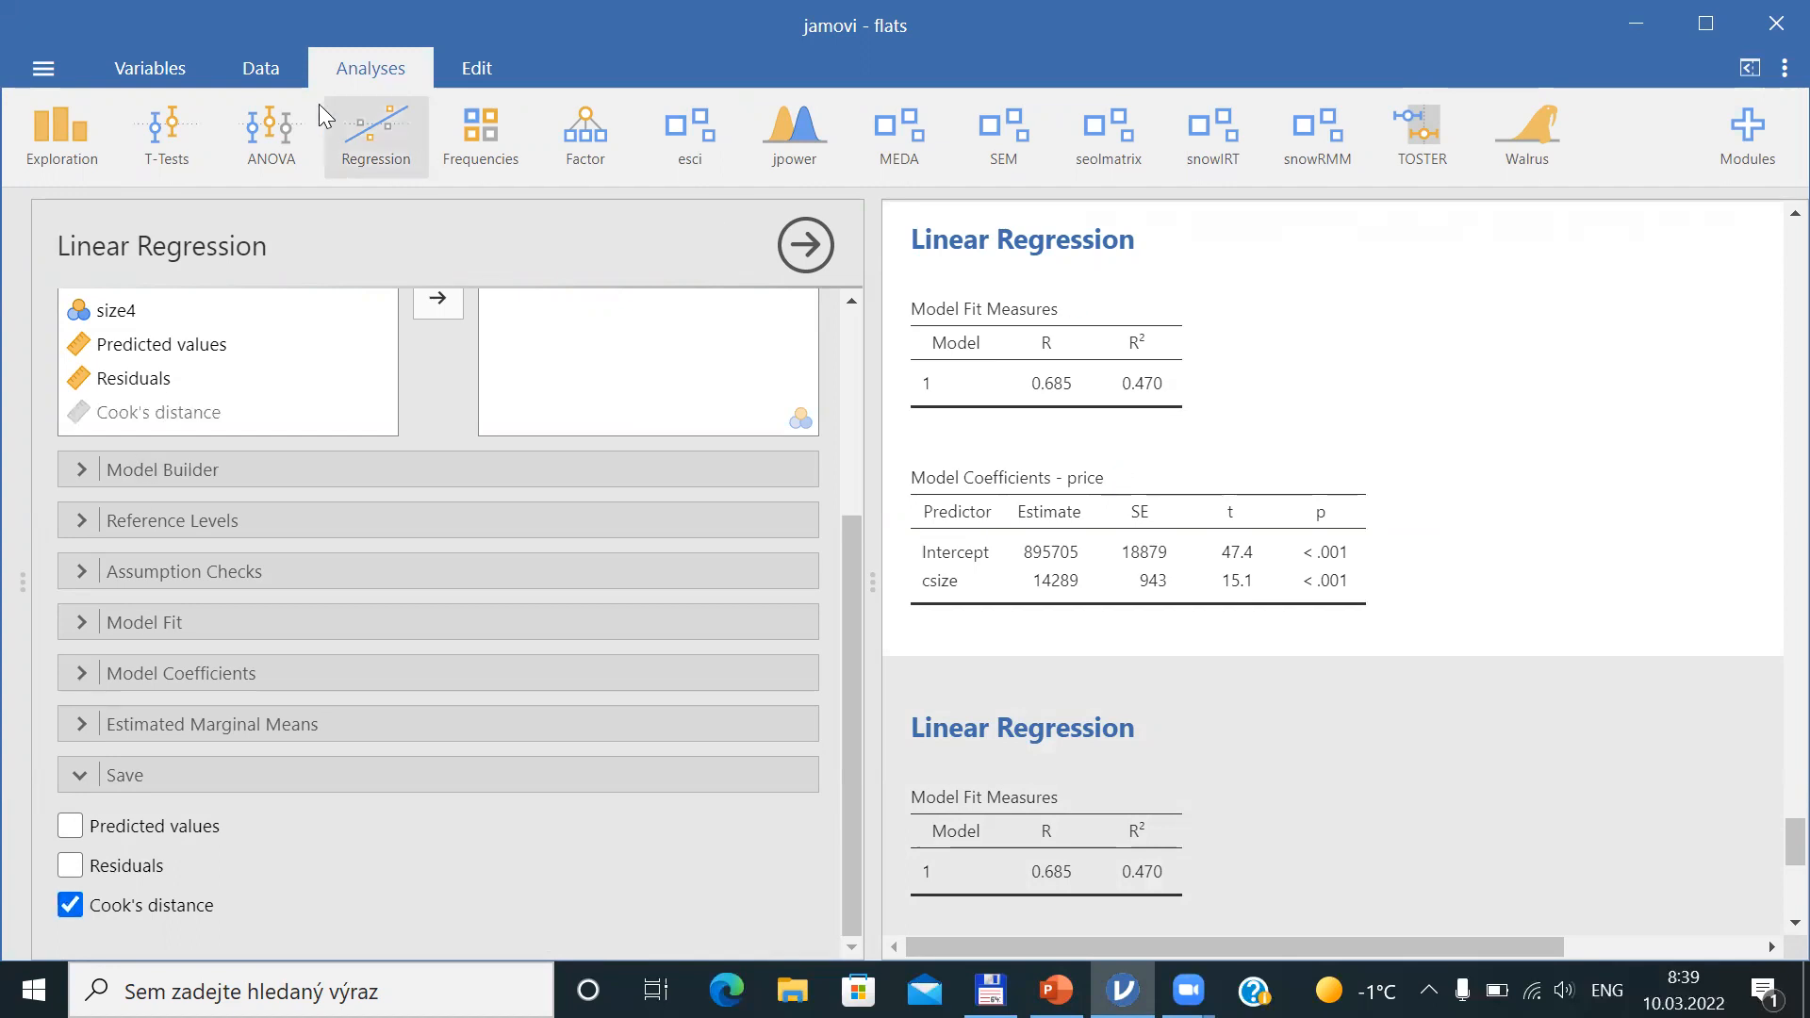
pyautogui.click(257, 79)
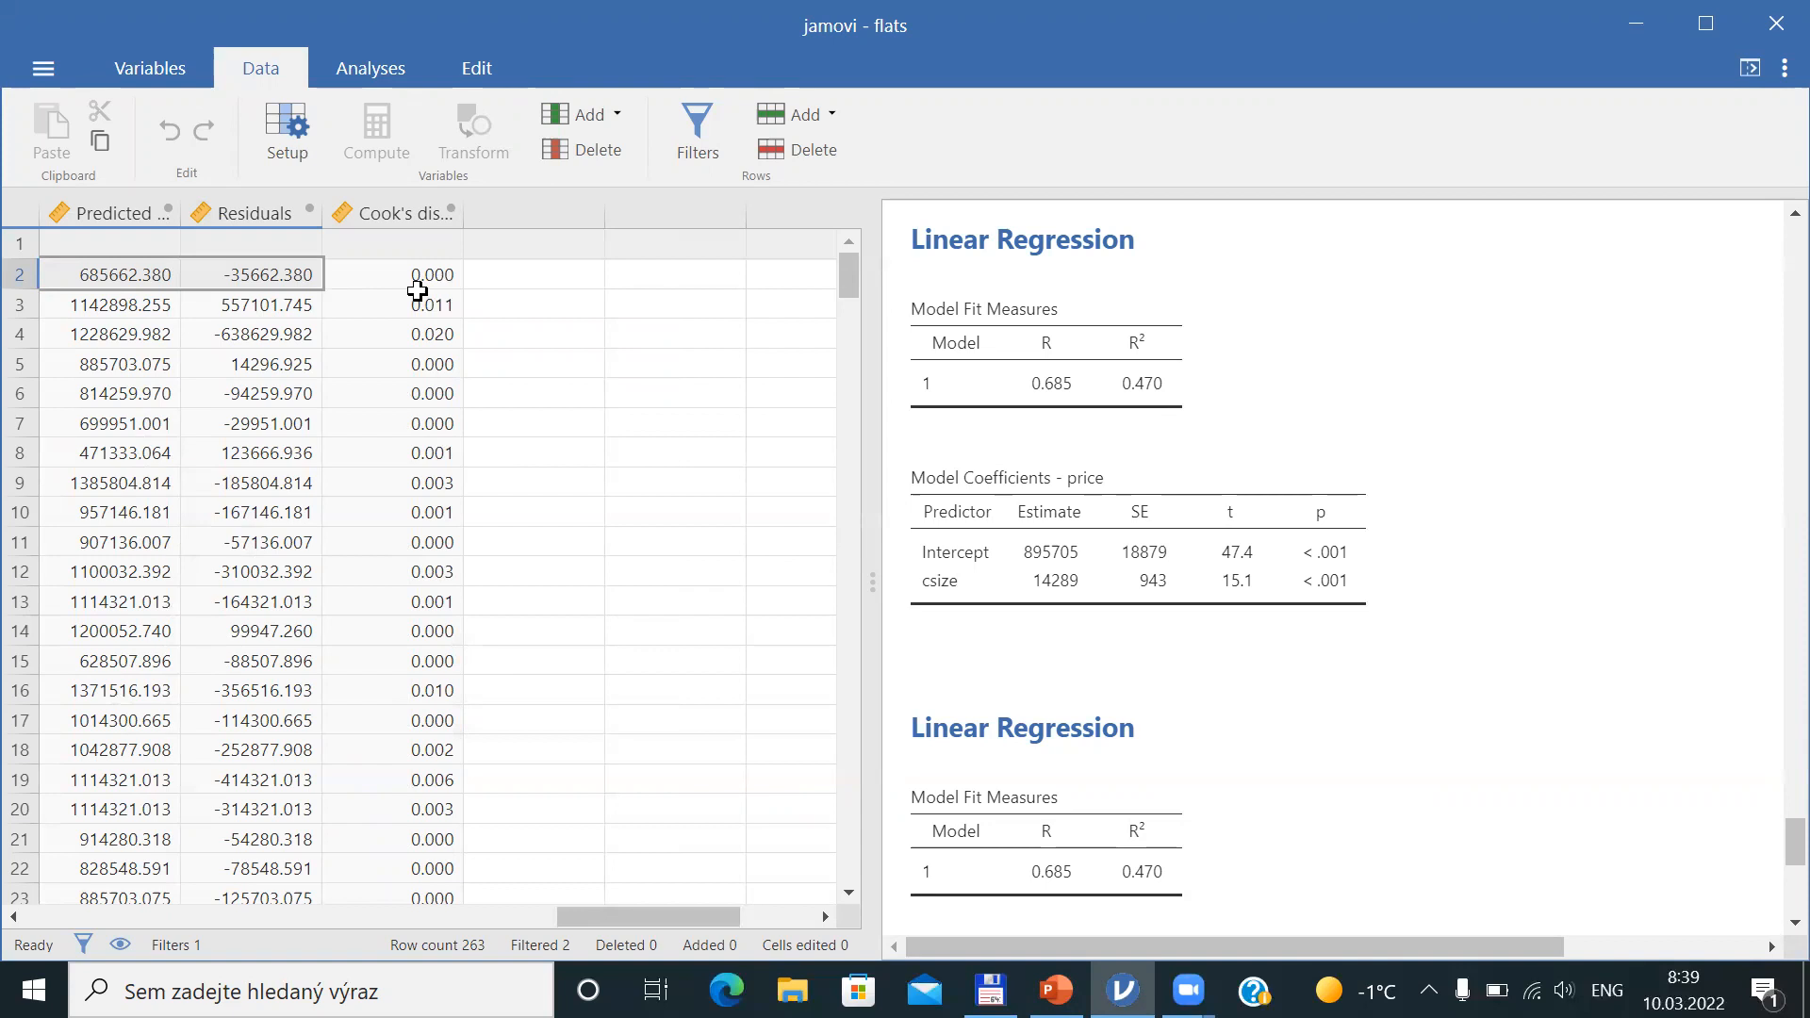
# Create a Descriptives analysis with Cook's distance as the variable
pyautogui.click(369, 52)
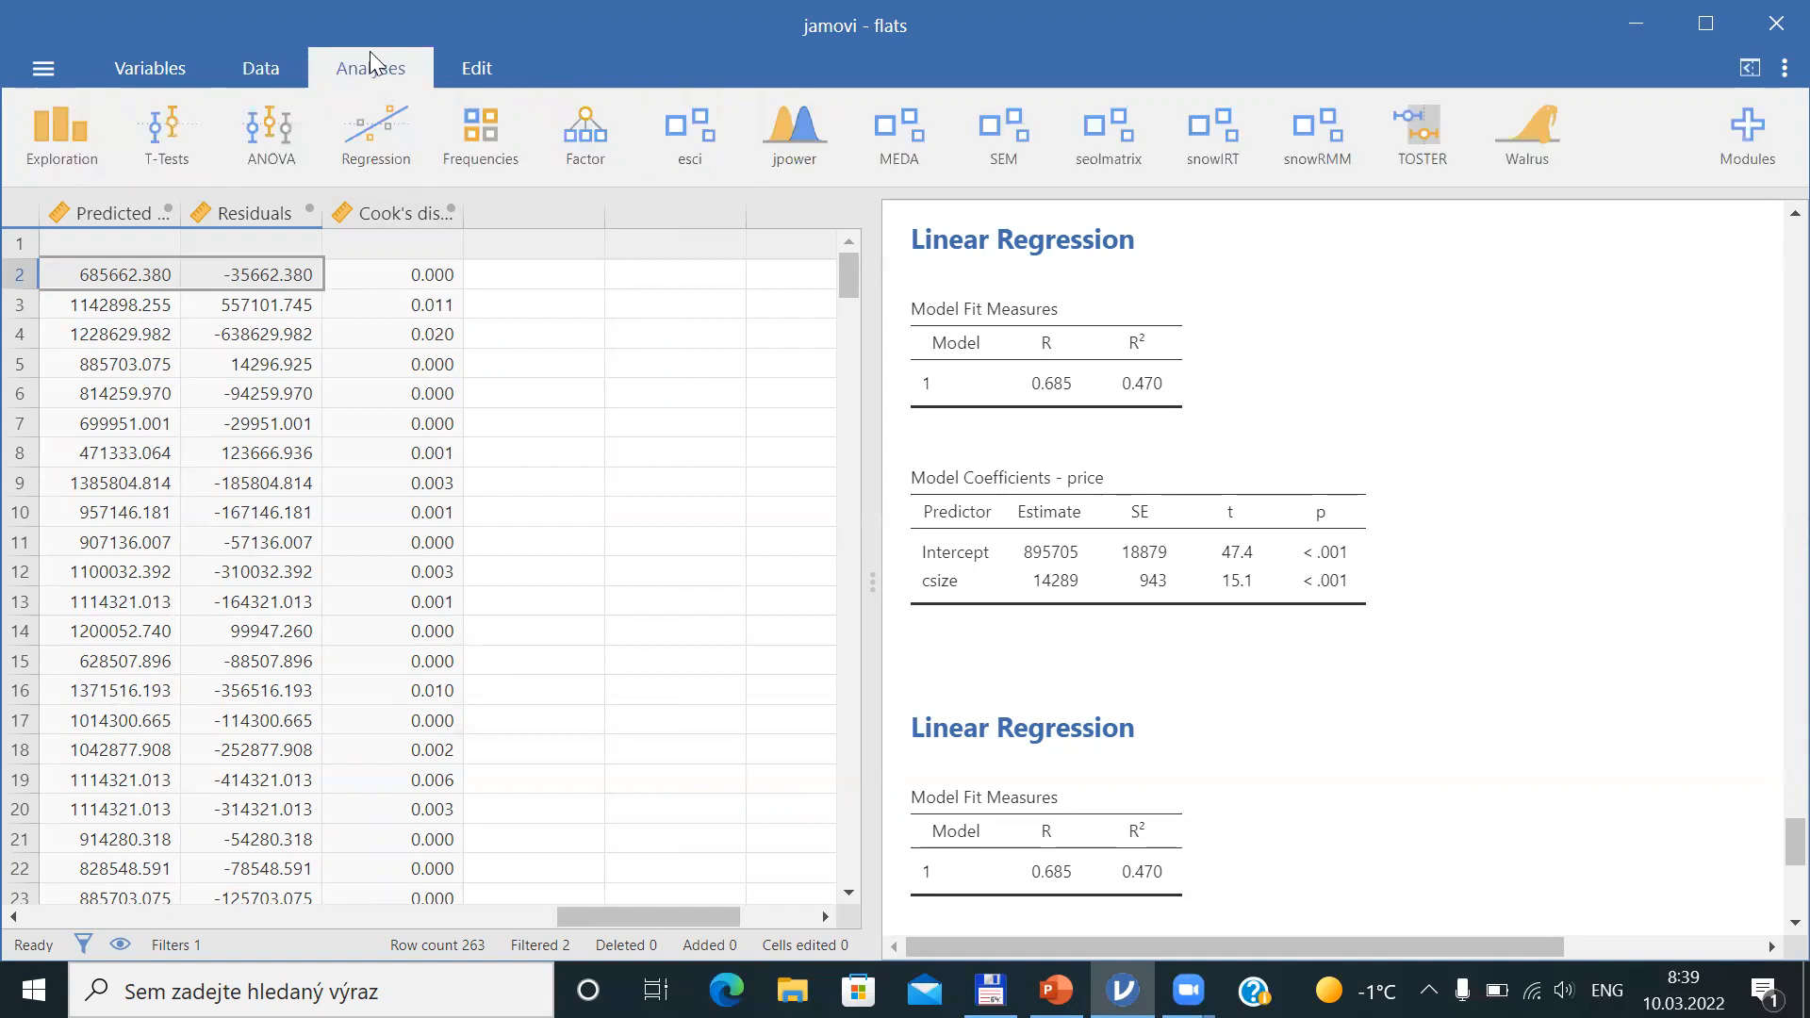
pyautogui.click(83, 139)
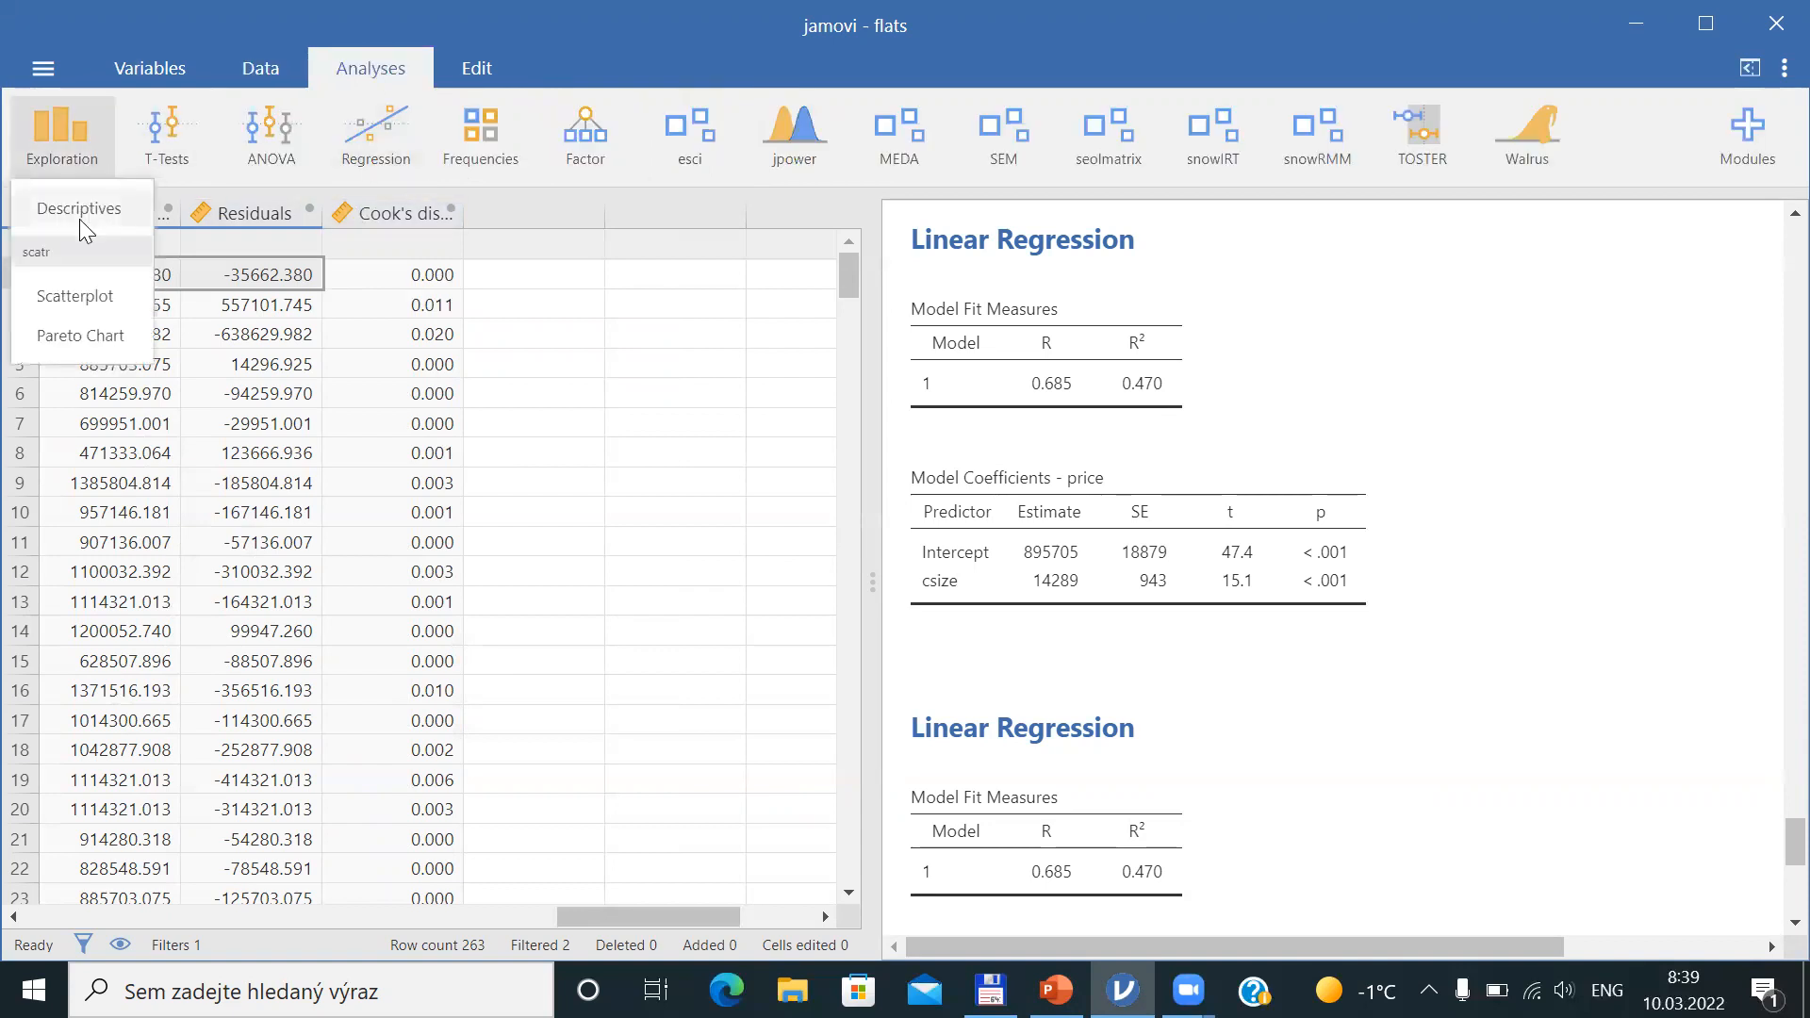
pyautogui.click(79, 220)
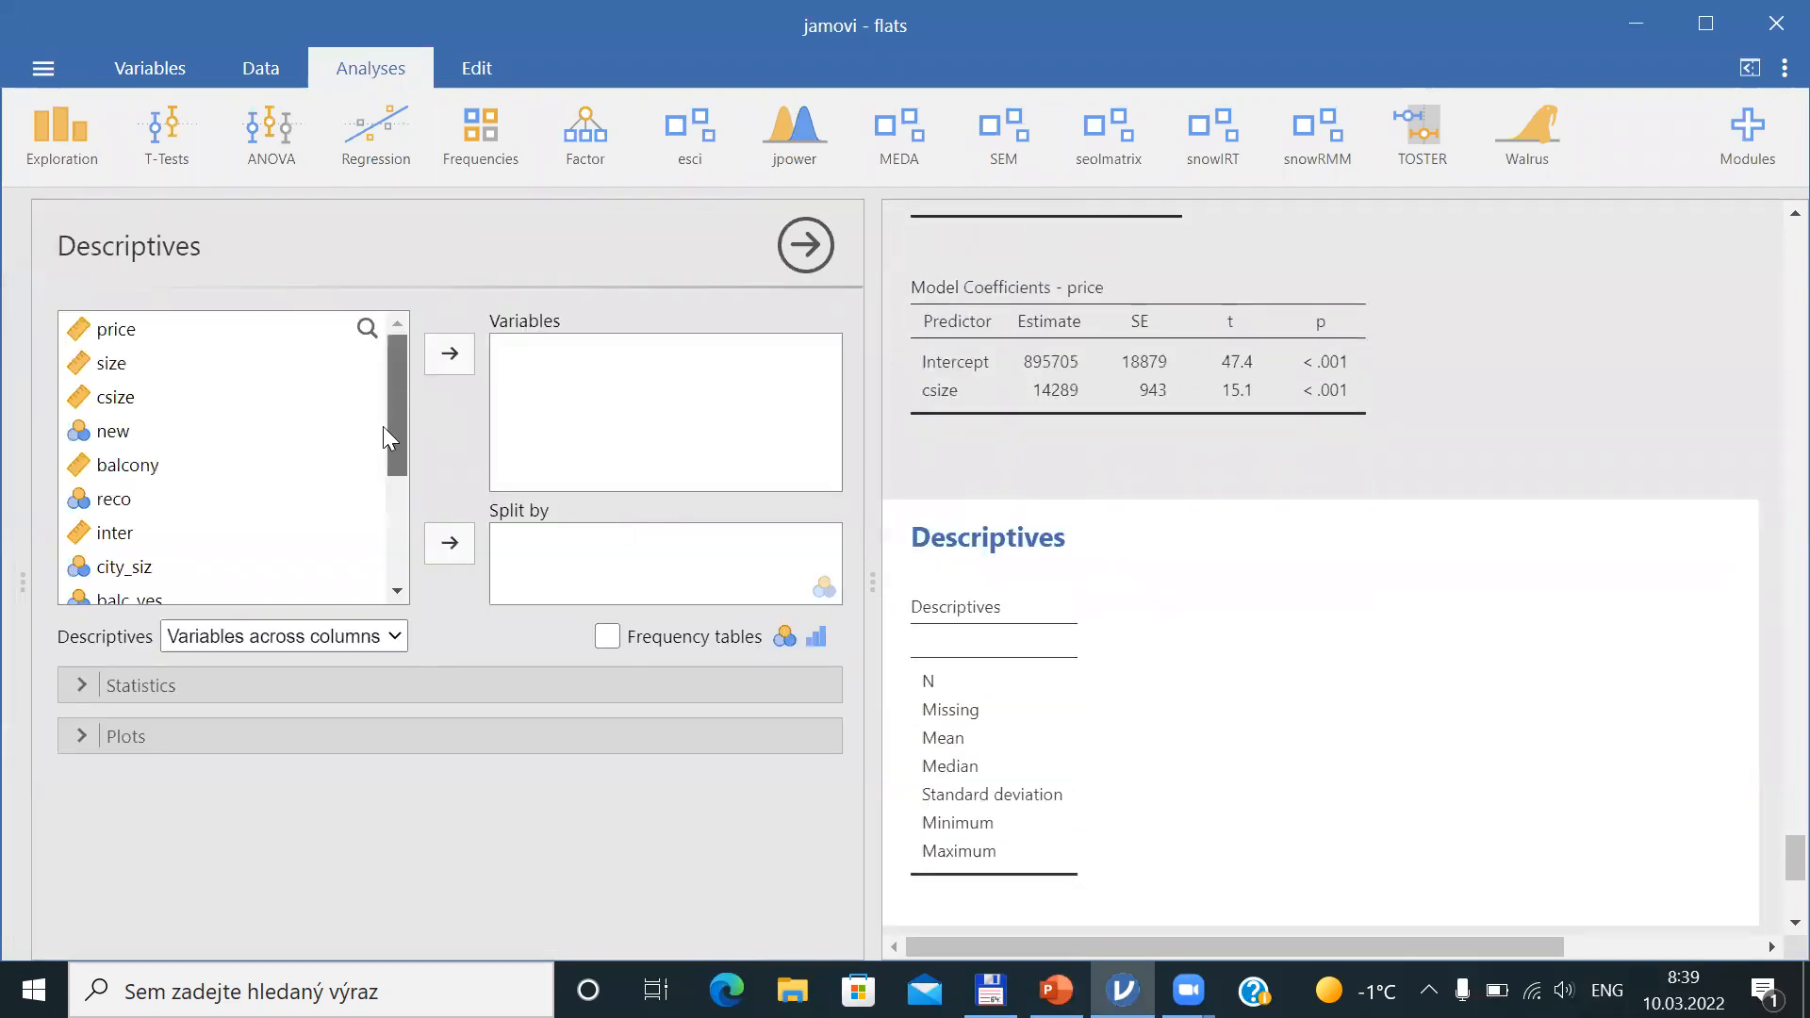
pyautogui.scroll(-3, 383, 425)
pyautogui.click(169, 589)
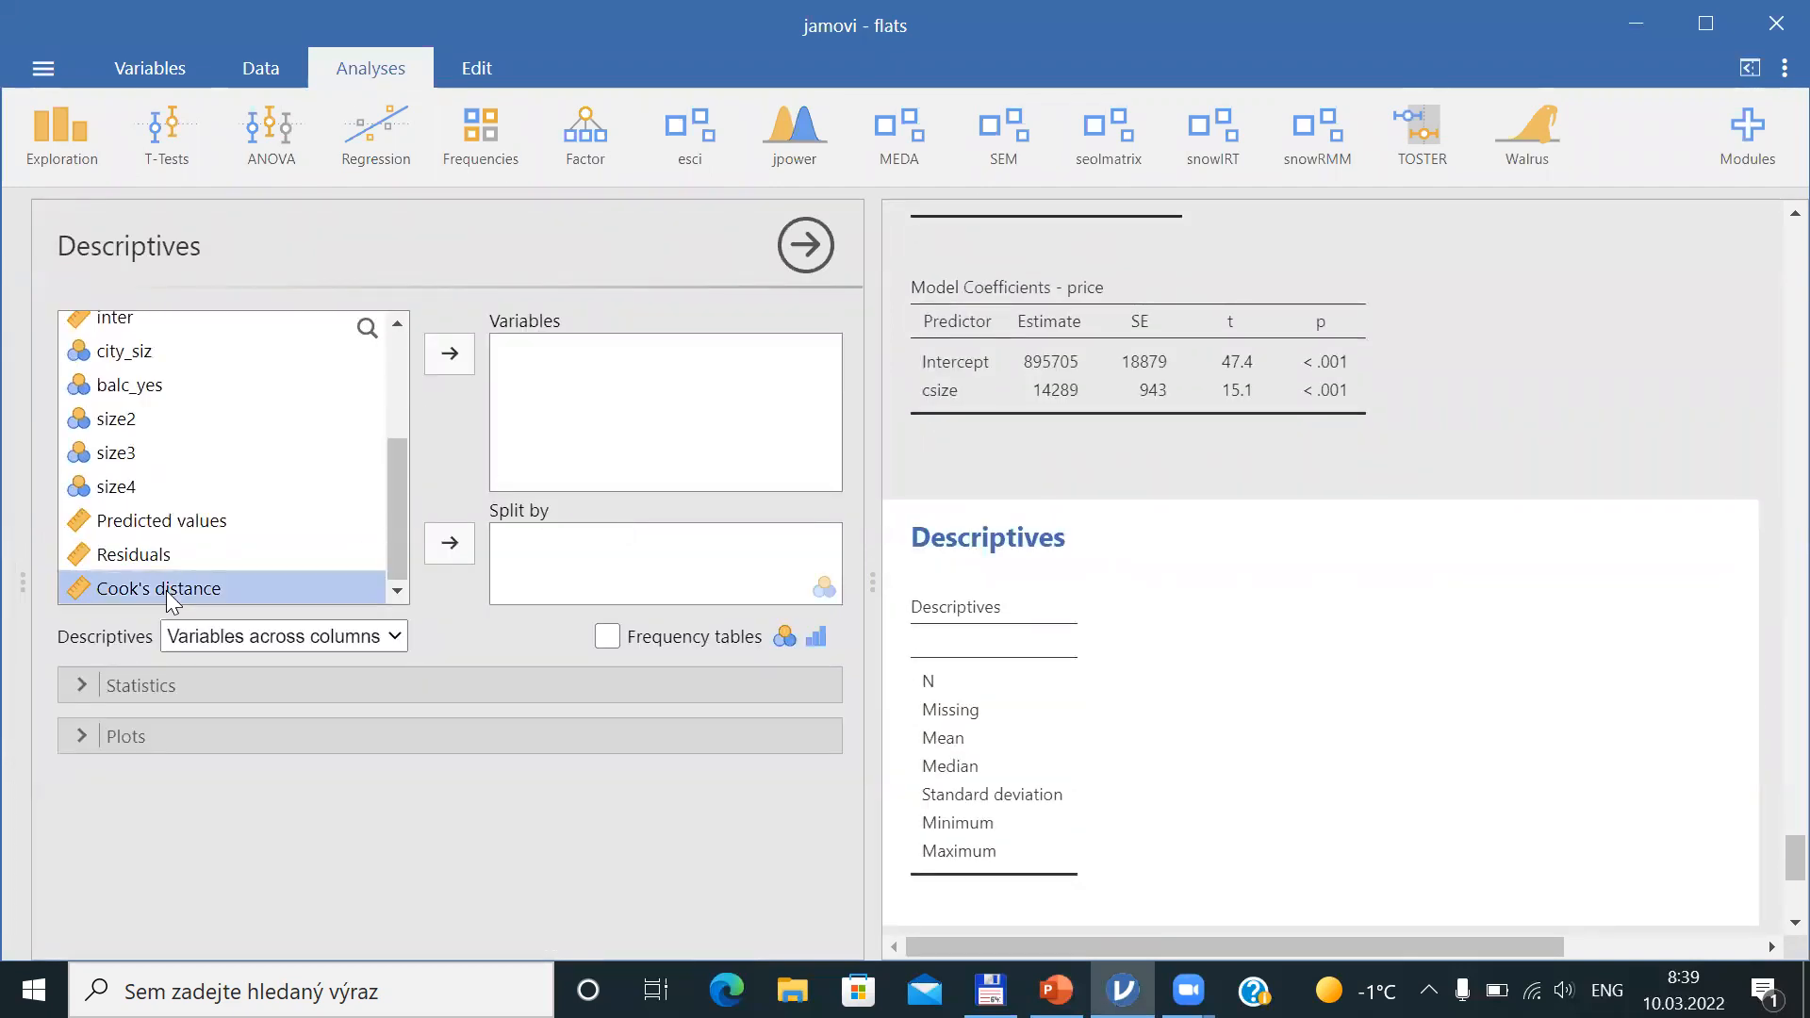
pyautogui.click(453, 356)
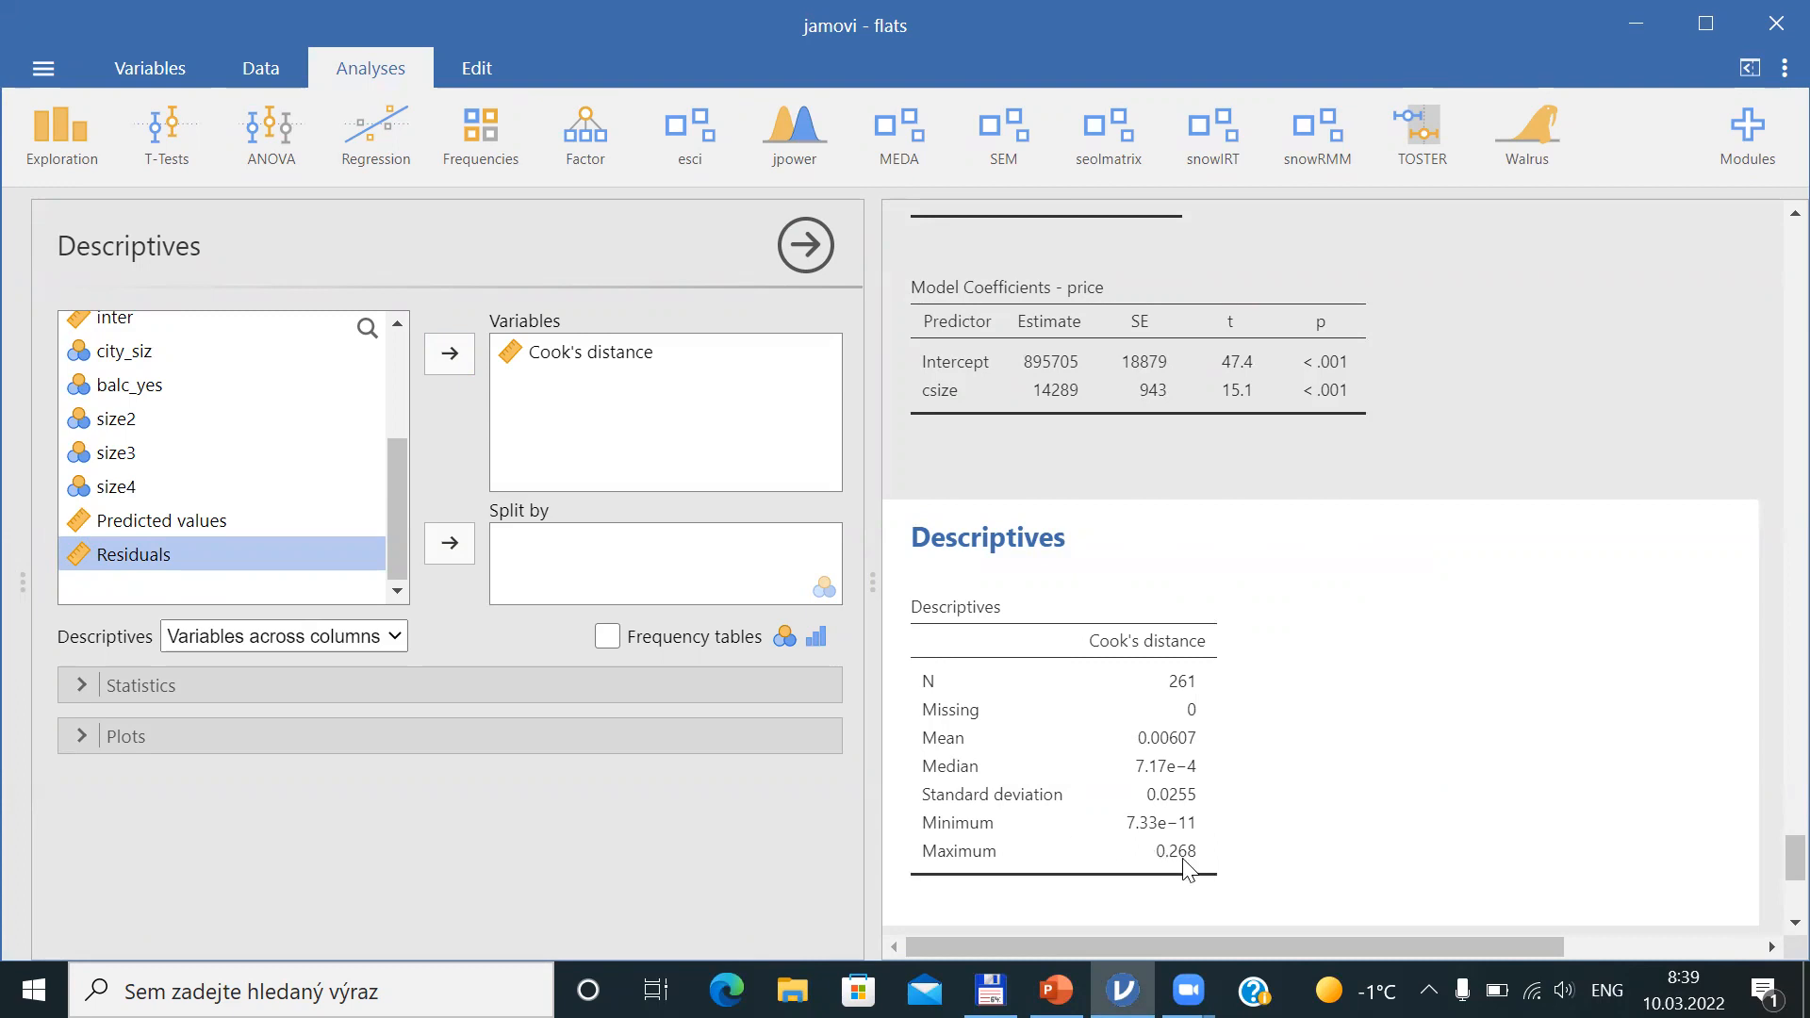
# Switch to the slides to view the Influentials - JAMOVI slide, then return to jamovi
pyautogui.hotkey('alt', 'Tab')
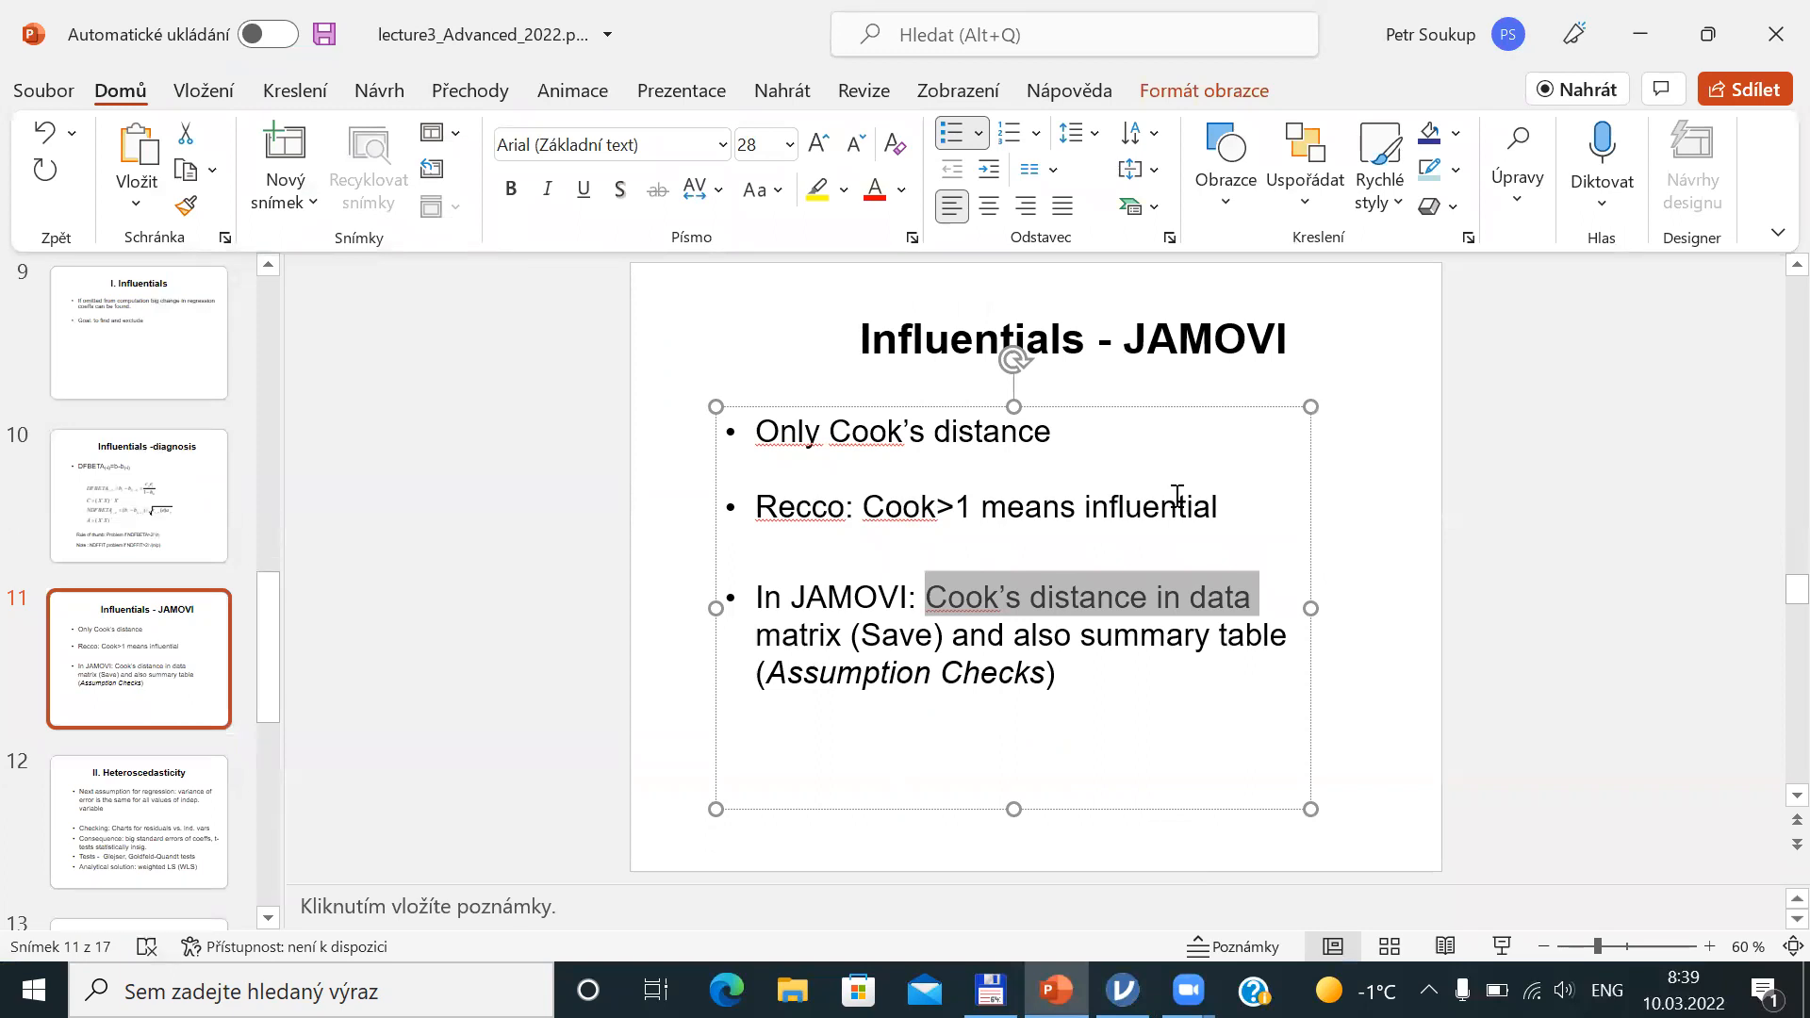
pyautogui.hotkey('alt', 'Tab')
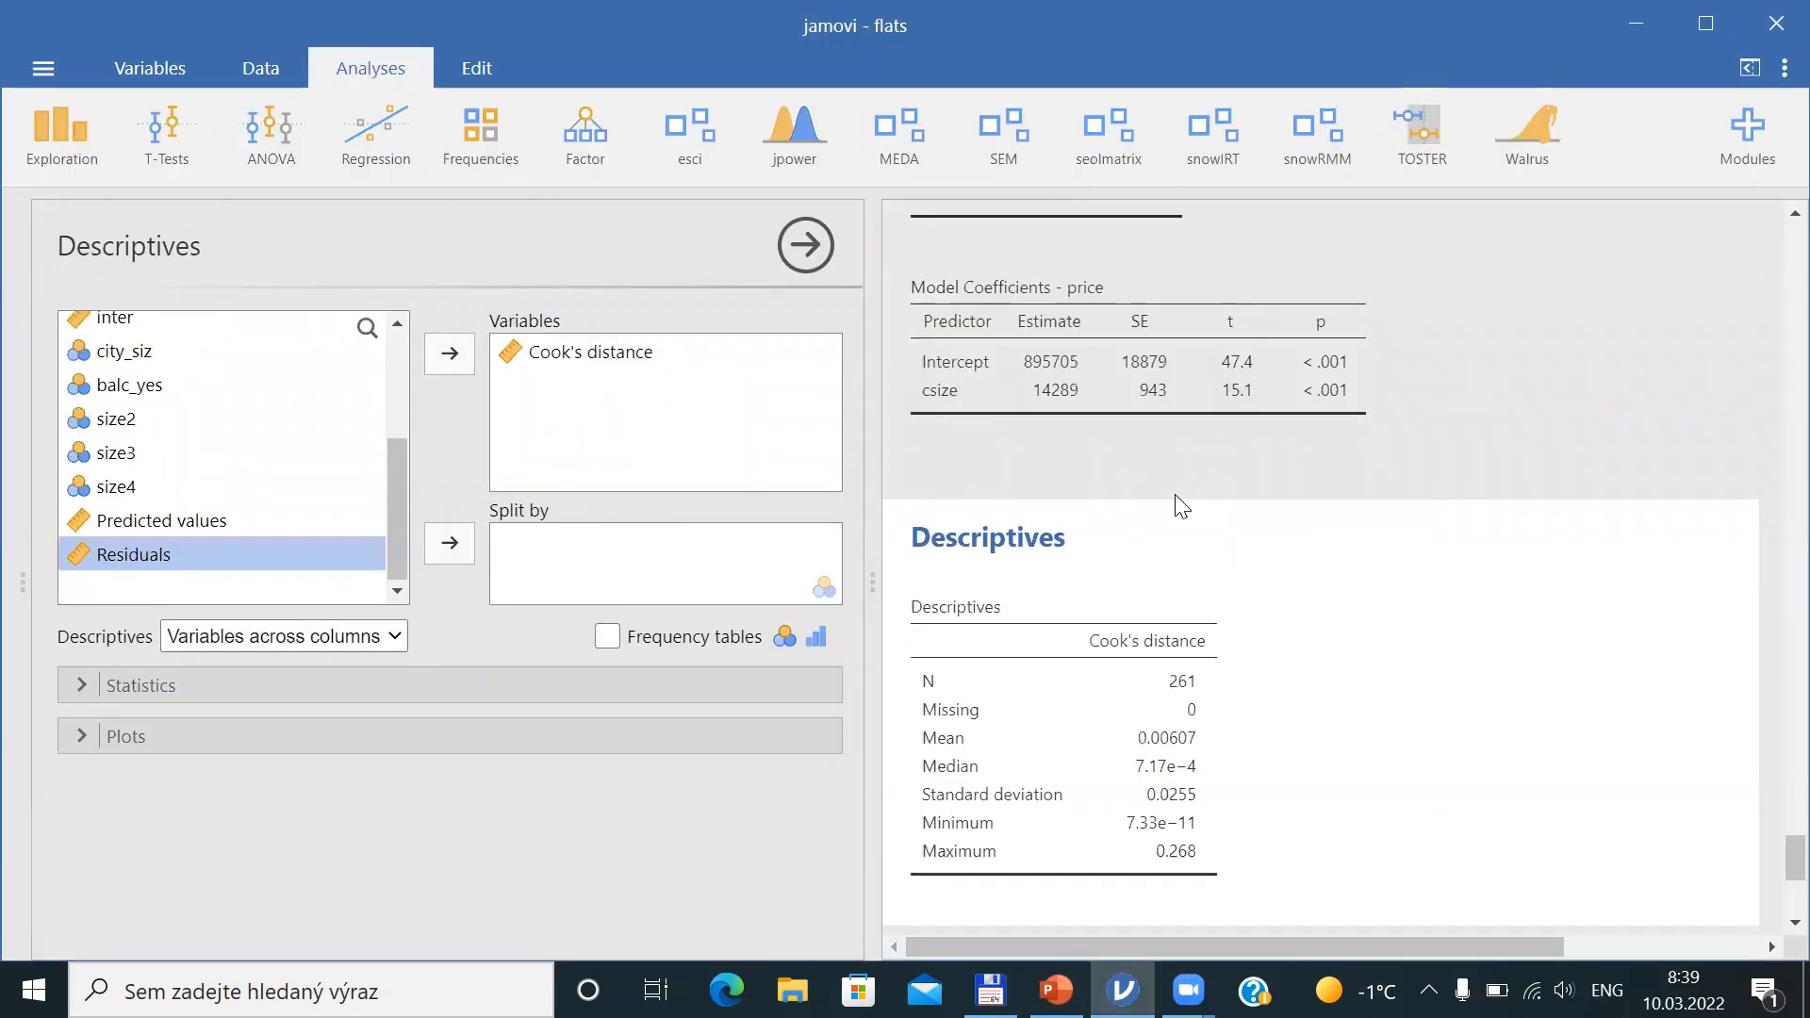
# Deactivate row filter Filter 1 (size<200) so all rows enter the analyses
pyautogui.click(231, 73)
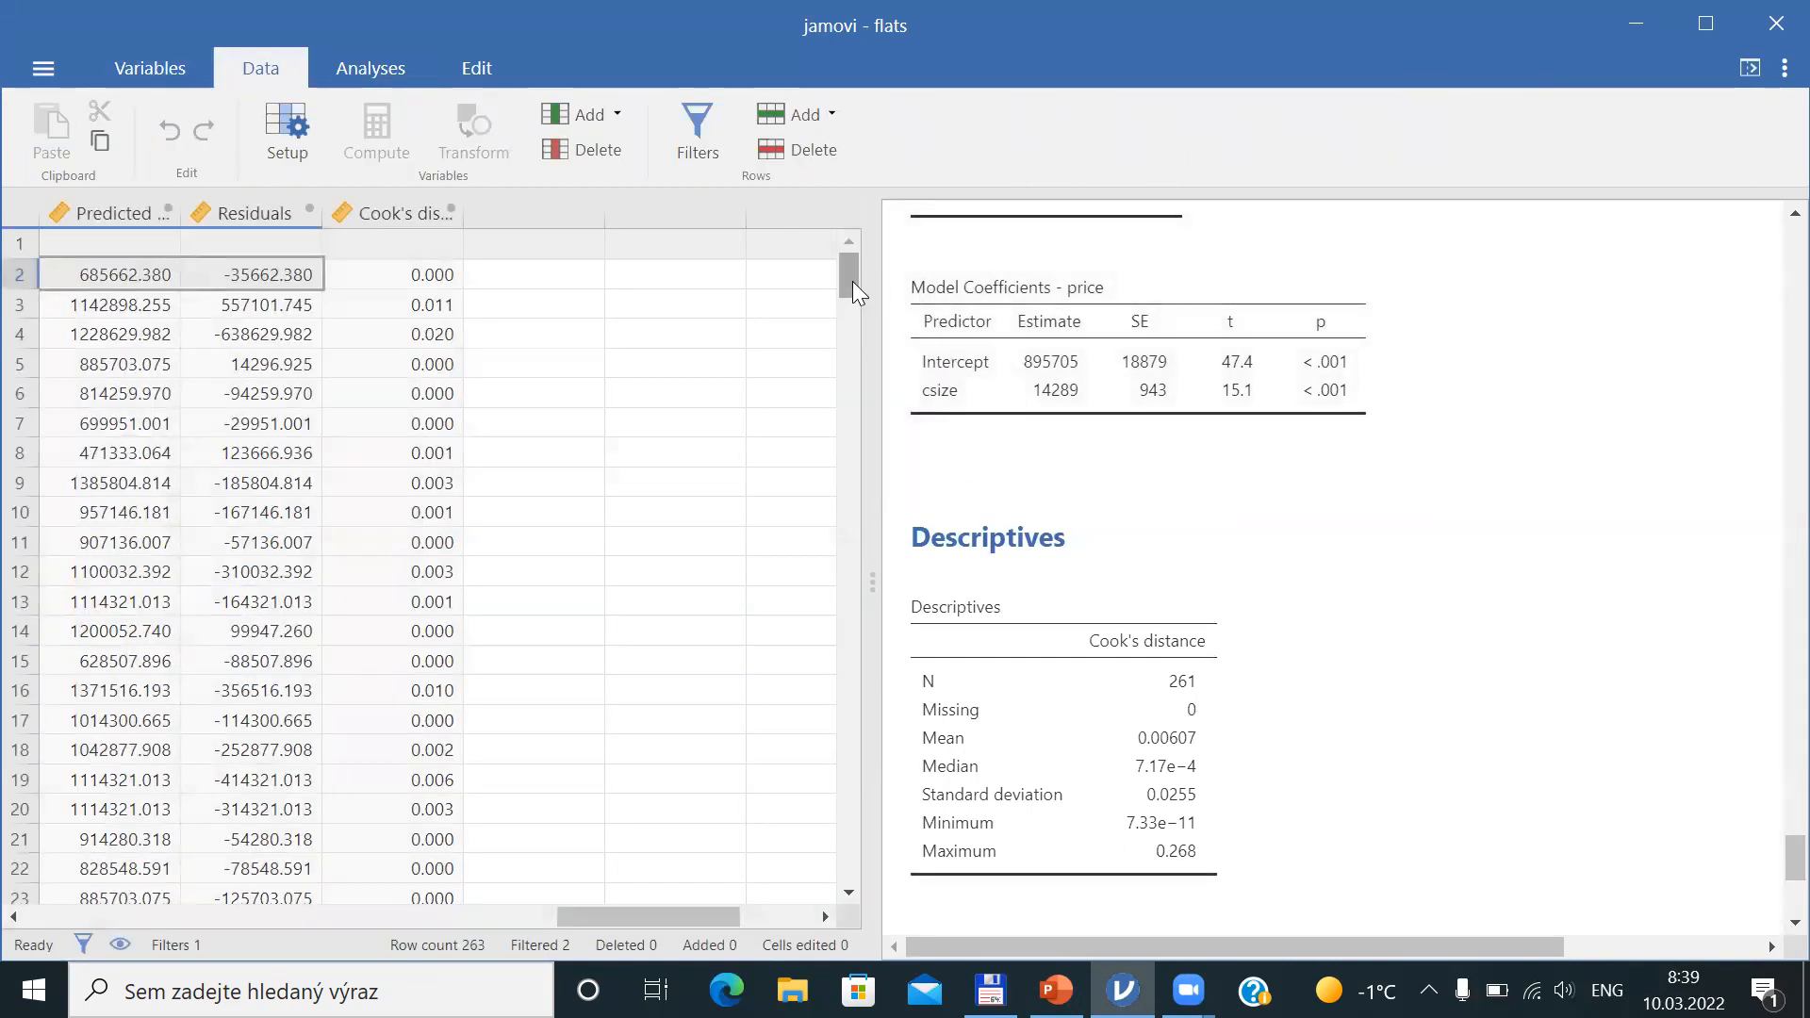
pyautogui.moveTo(850, 277); pyautogui.dragTo(822, 567)
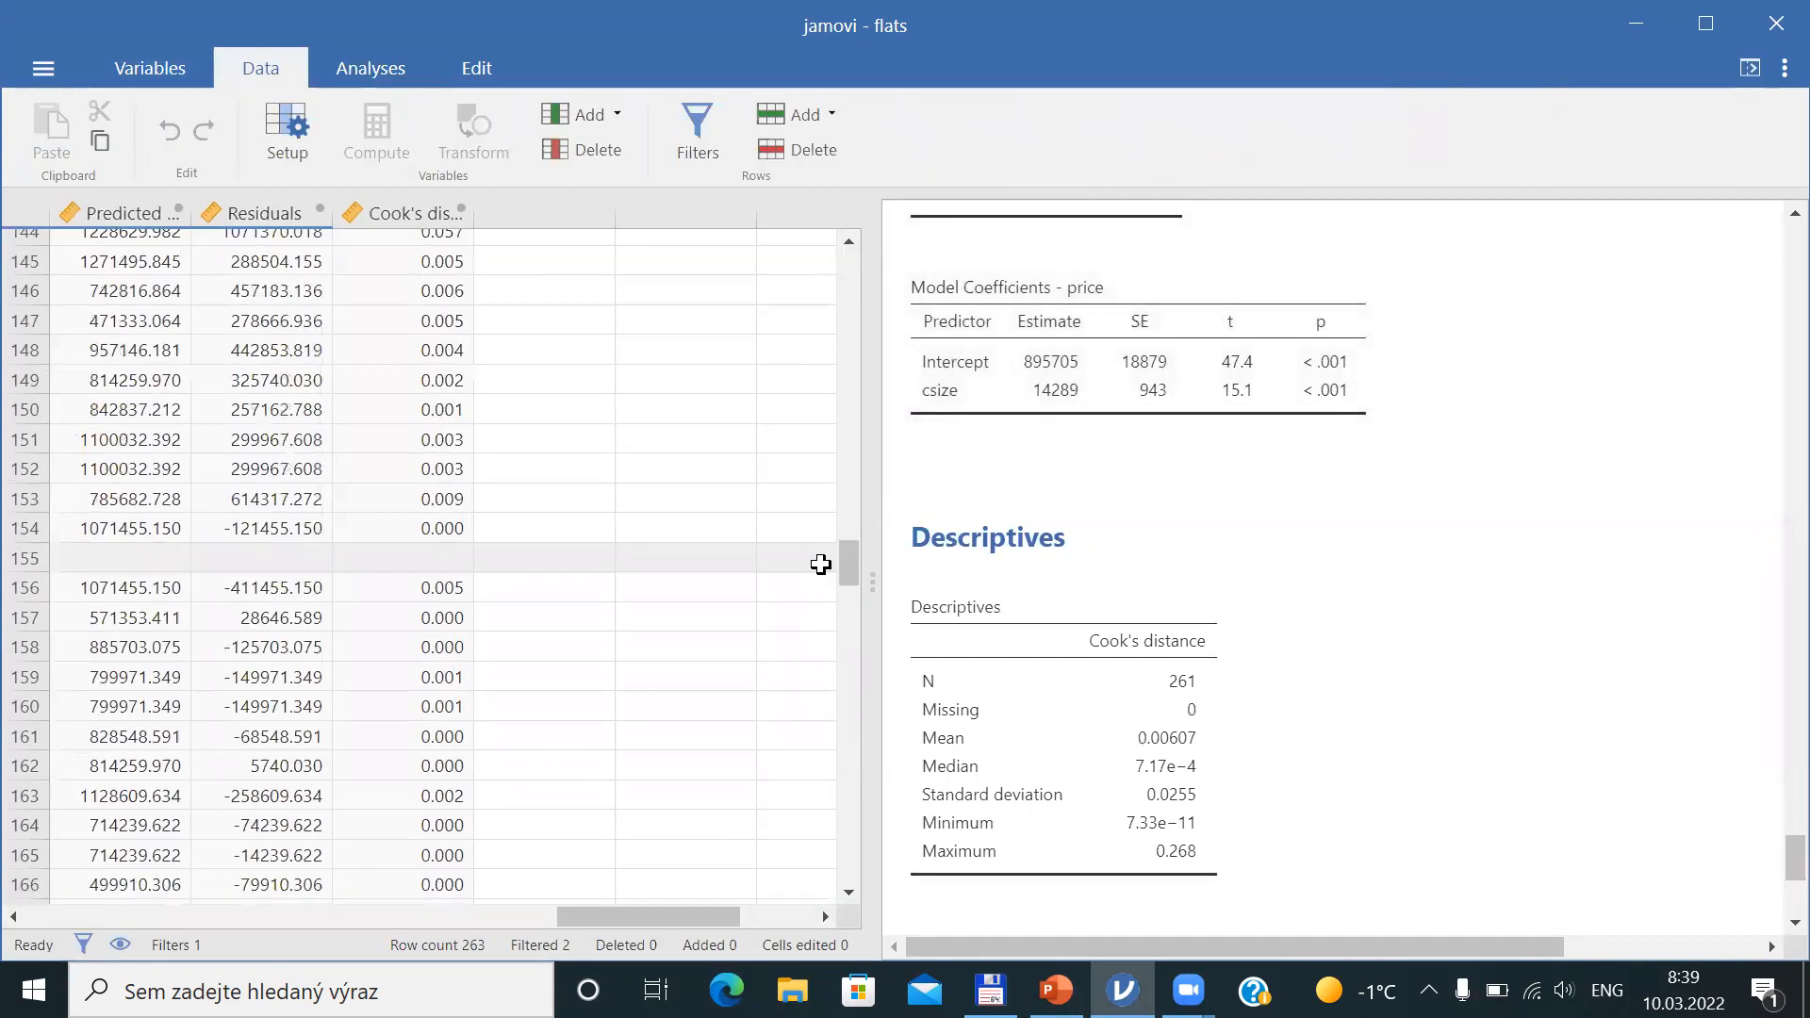
pyautogui.moveTo(583, 912); pyautogui.dragTo(44, 892)
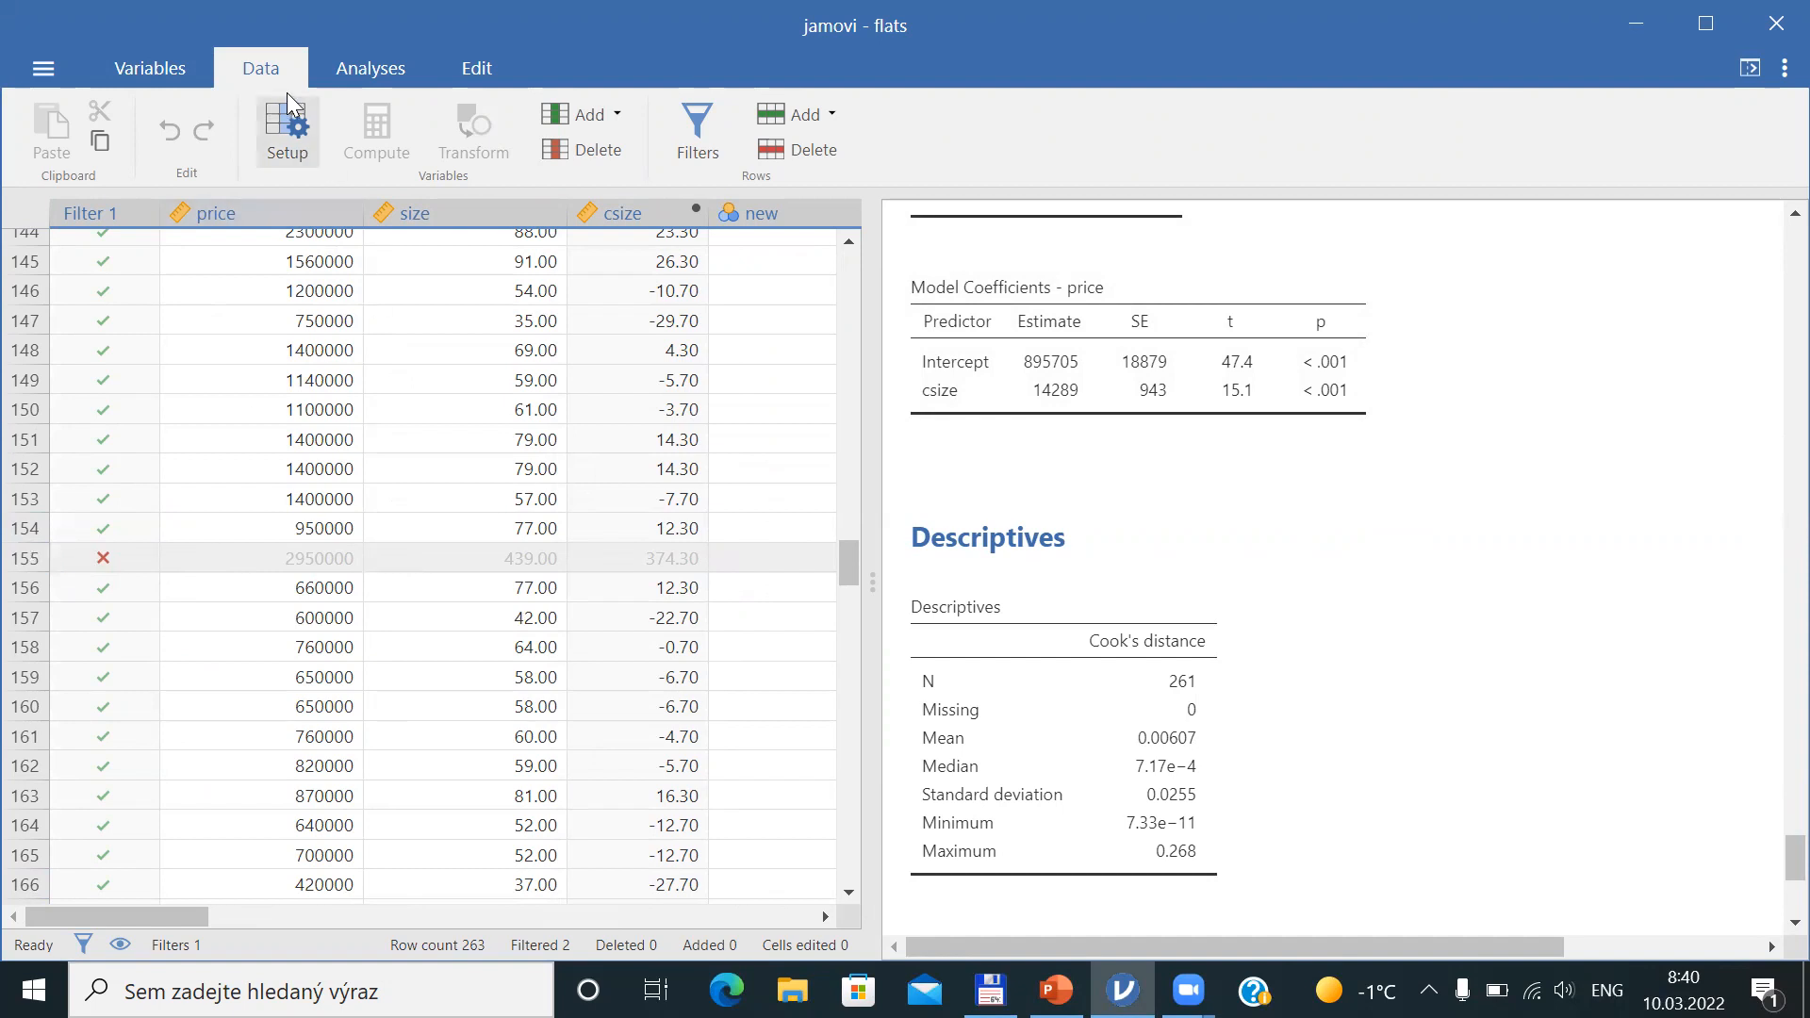
pyautogui.click(696, 156)
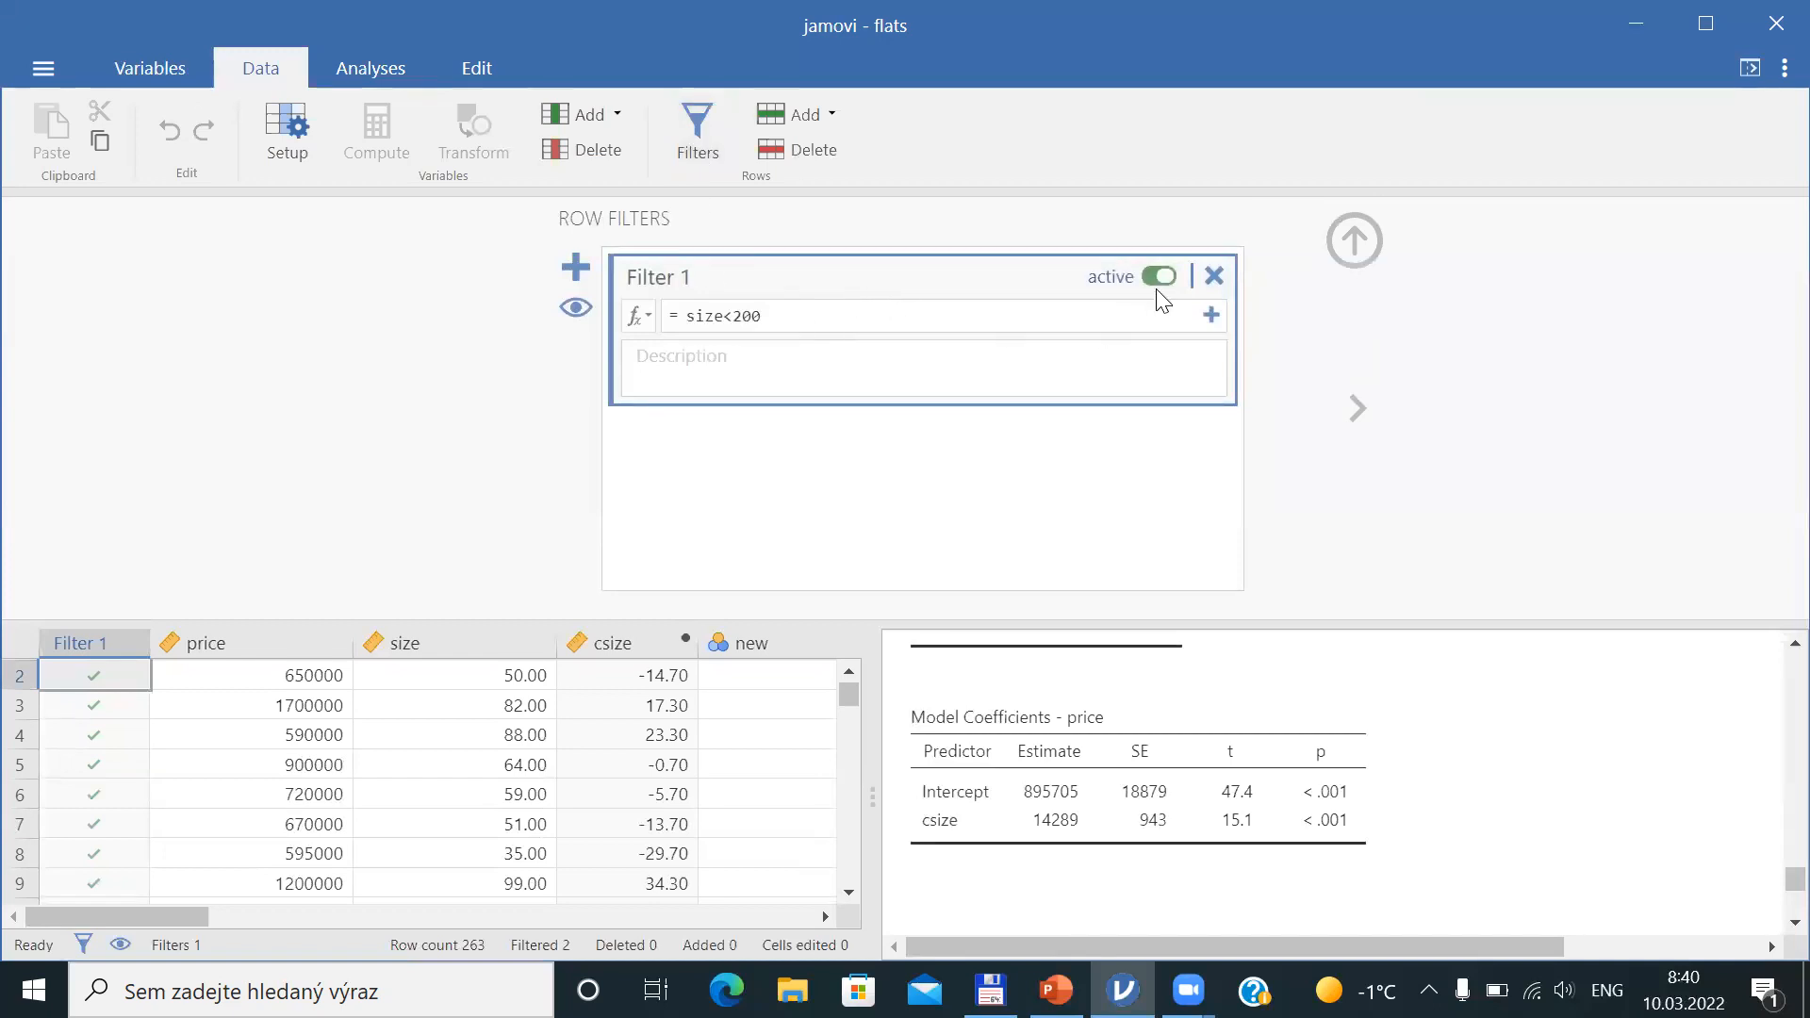
pyautogui.click(1159, 278)
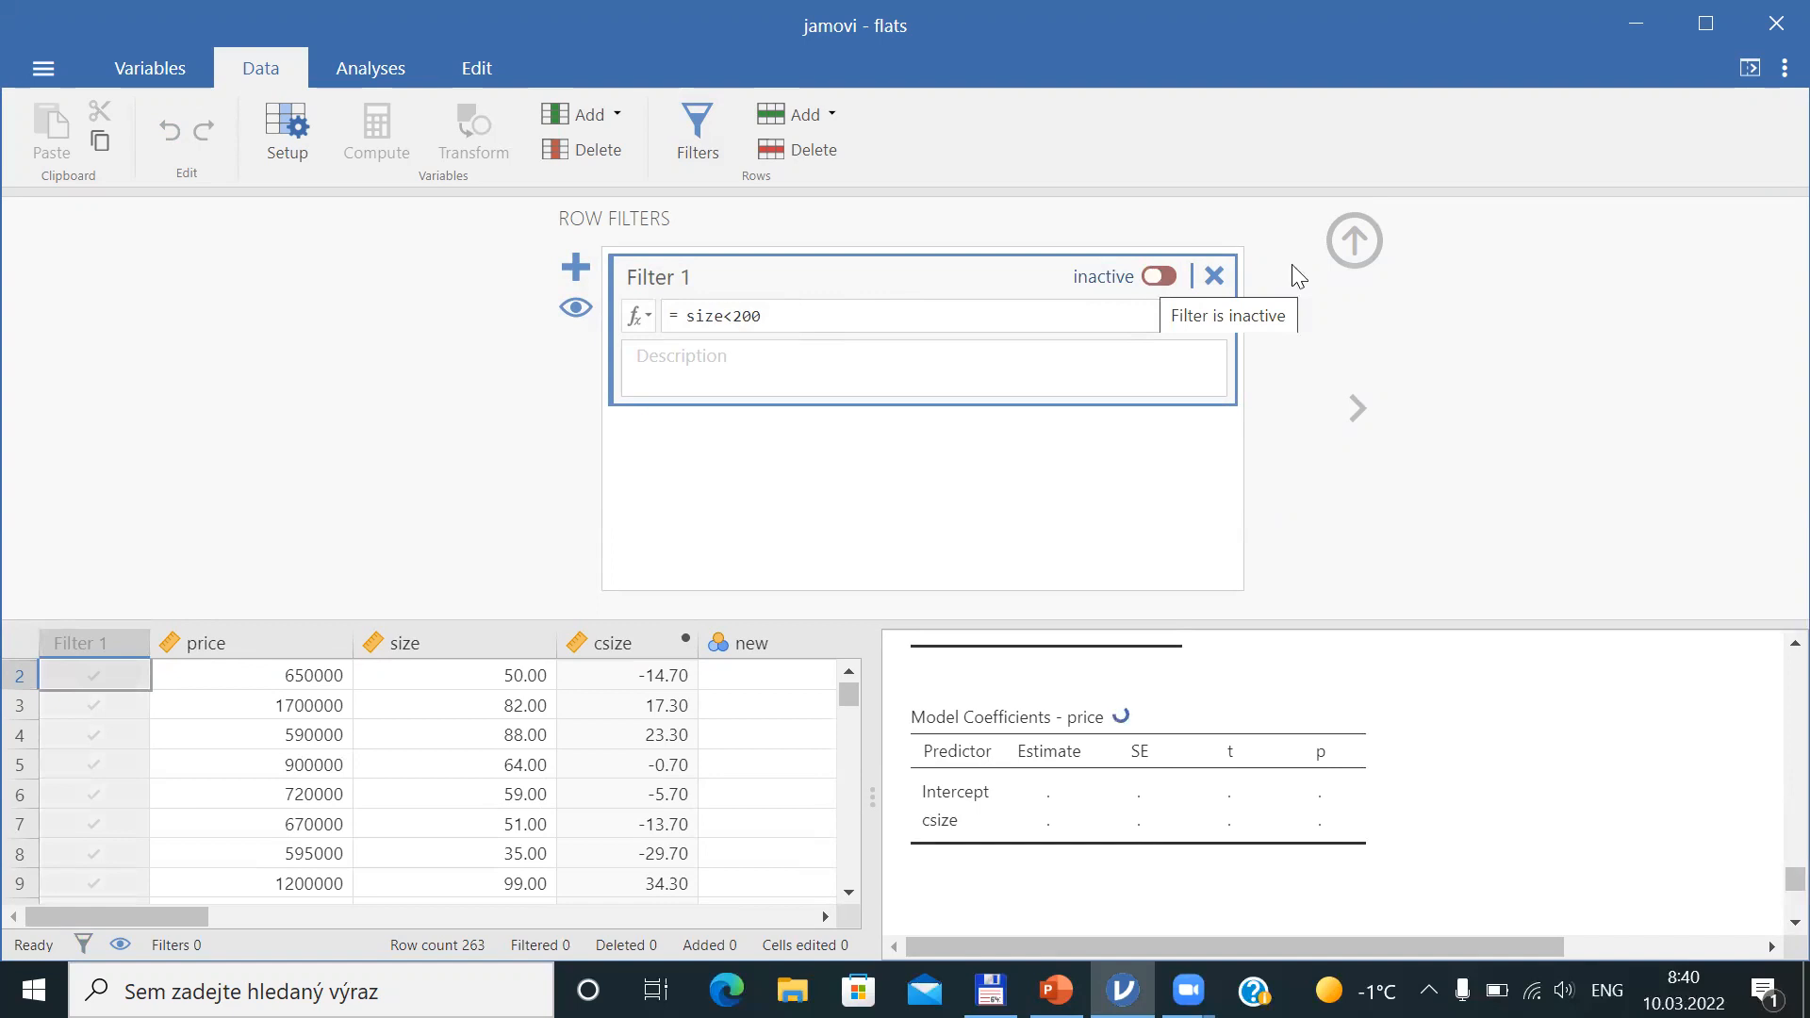
pyautogui.click(1356, 243)
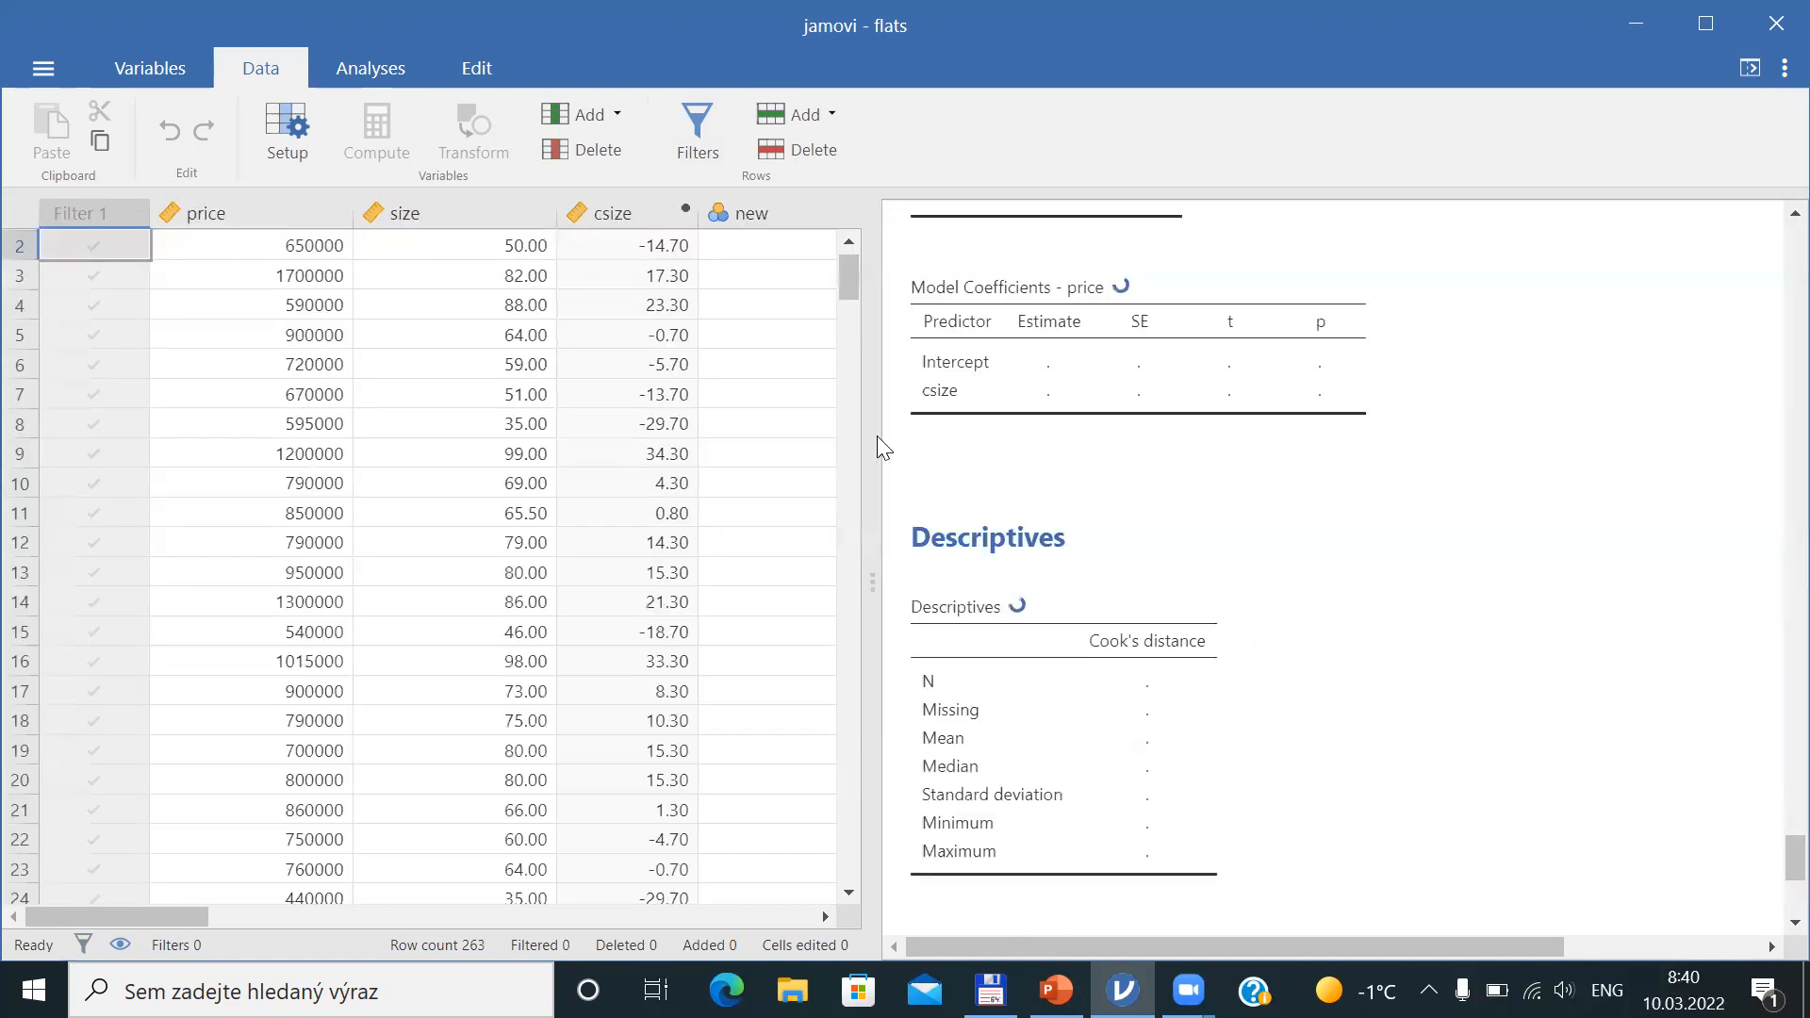
pyautogui.click(848, 244)
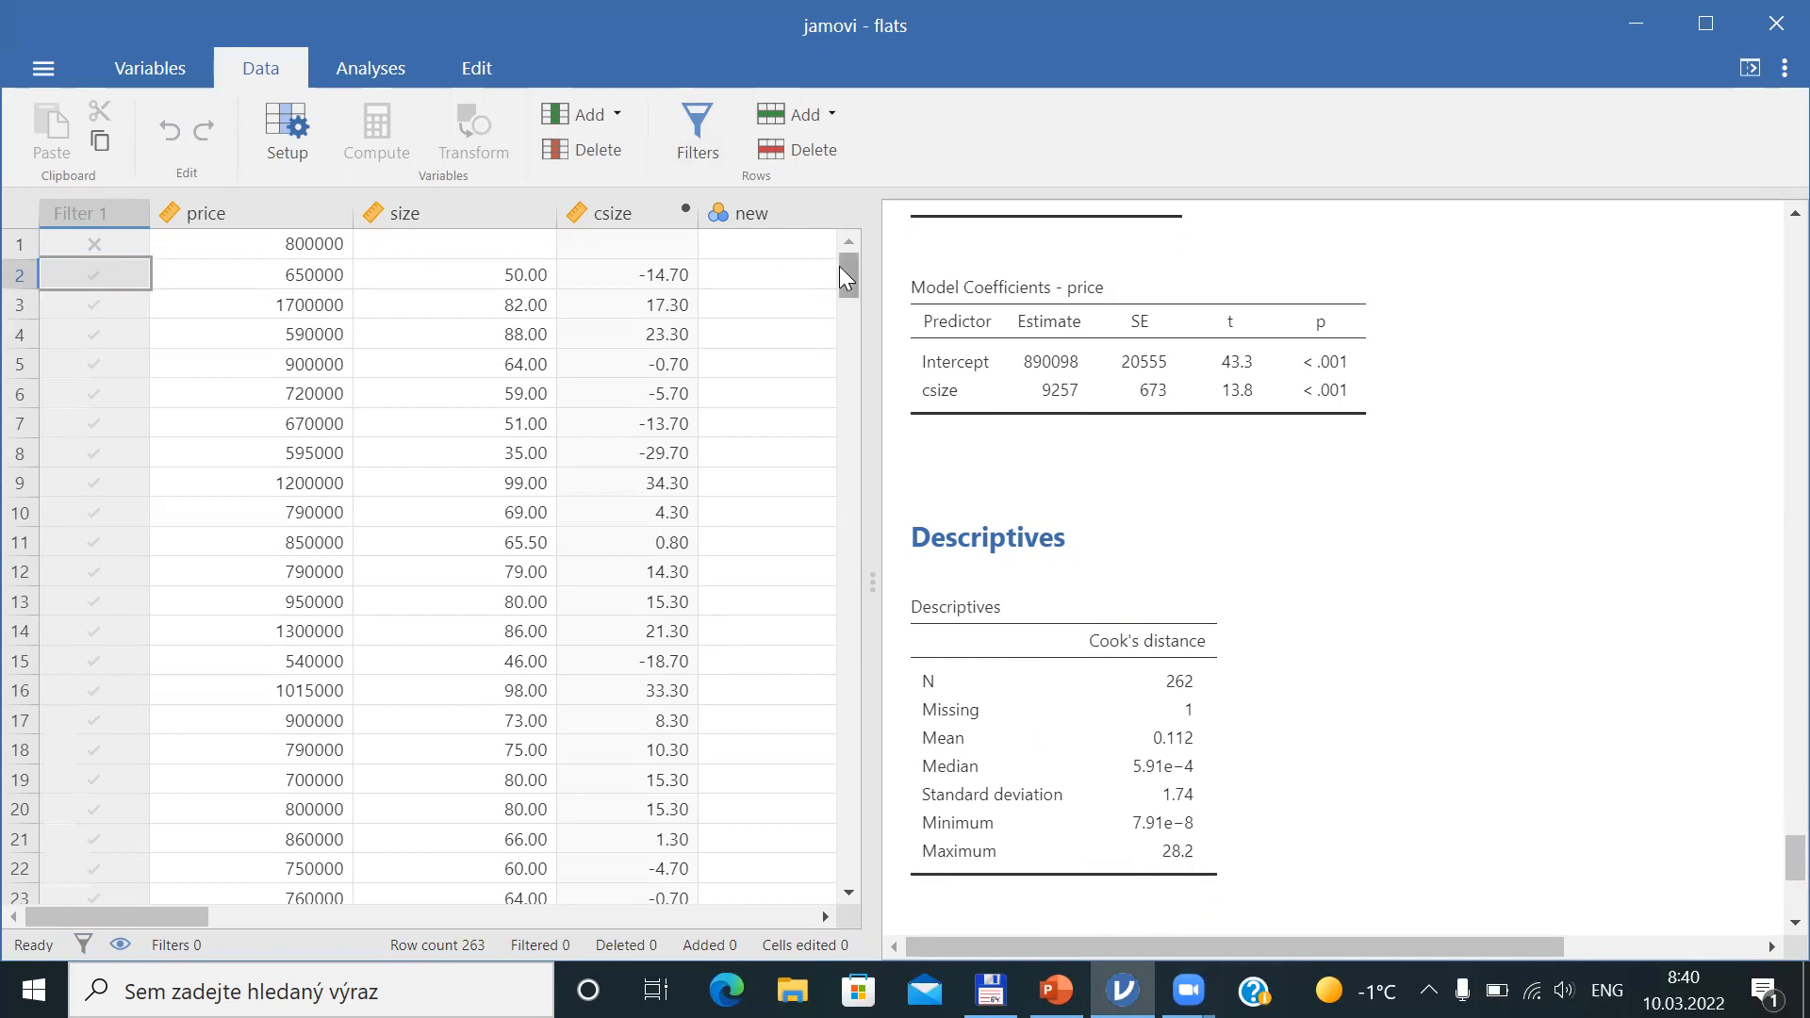
# Examine the Cook's distance value of the previously filtered row 155 in the spreadsheet
pyautogui.moveTo(169, 918); pyautogui.dragTo(675, 906)
pyautogui.moveTo(848, 259); pyautogui.dragTo(844, 561)
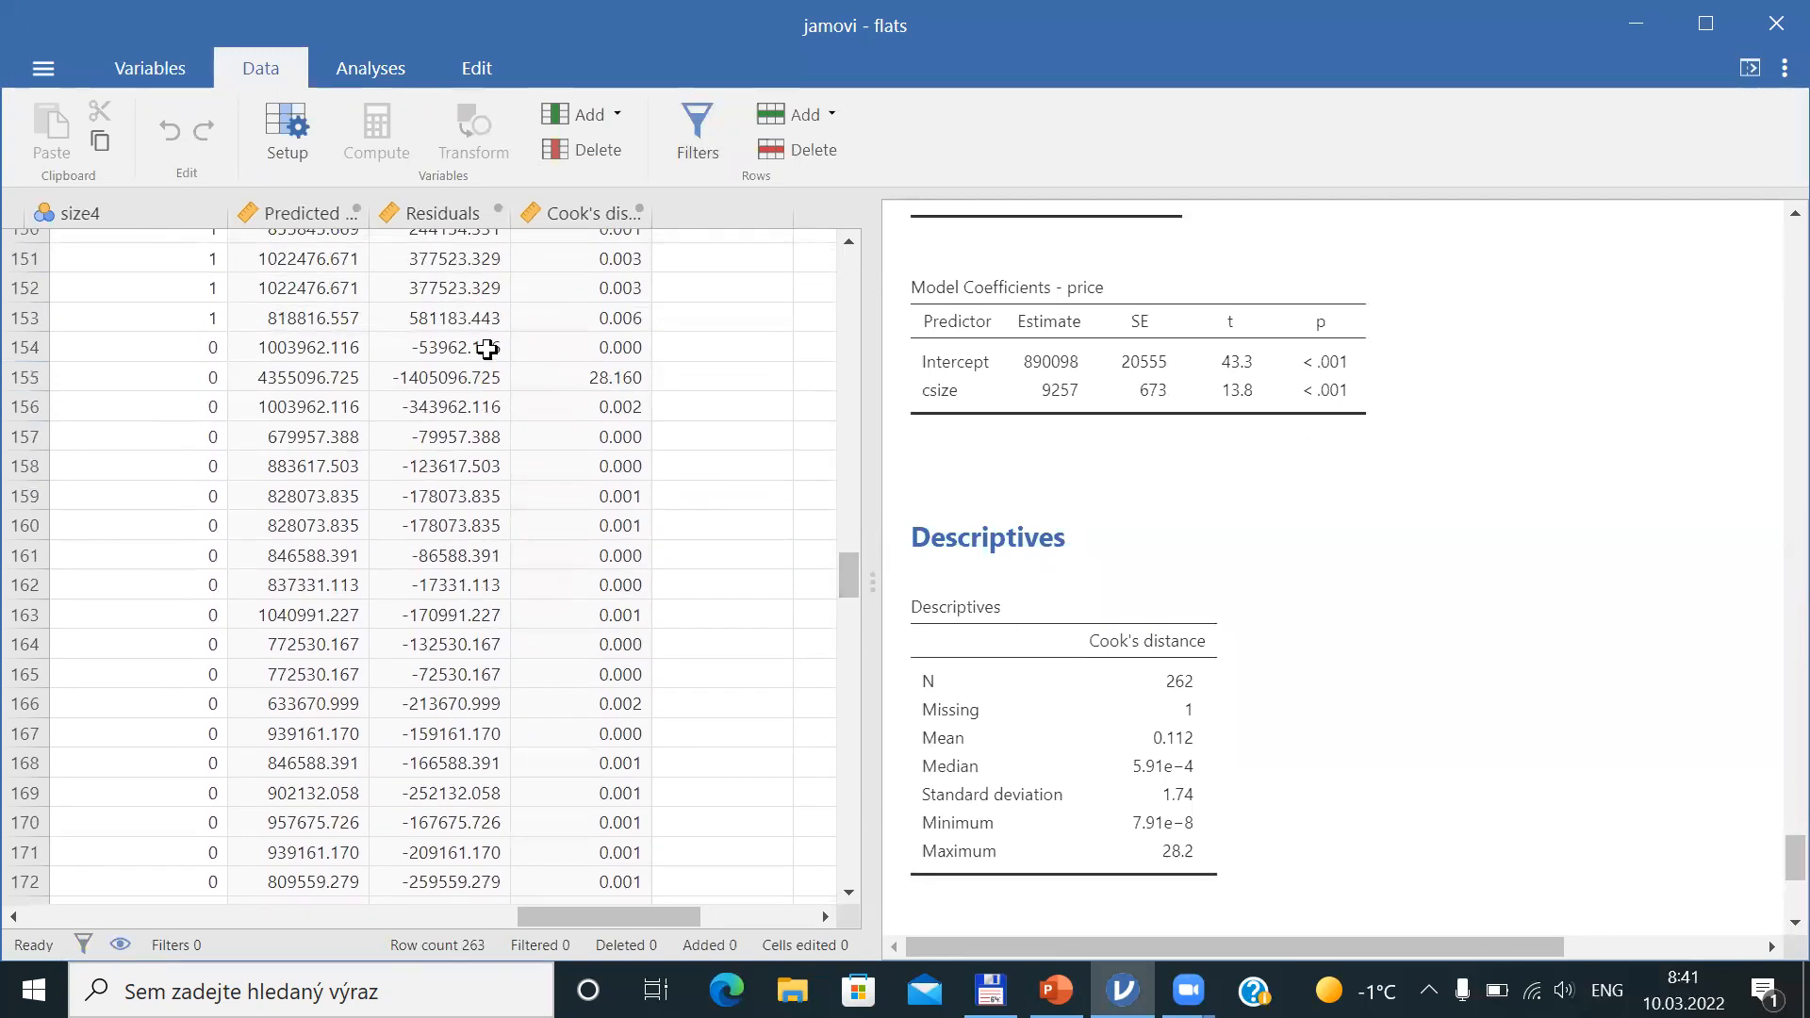
pyautogui.click(624, 378)
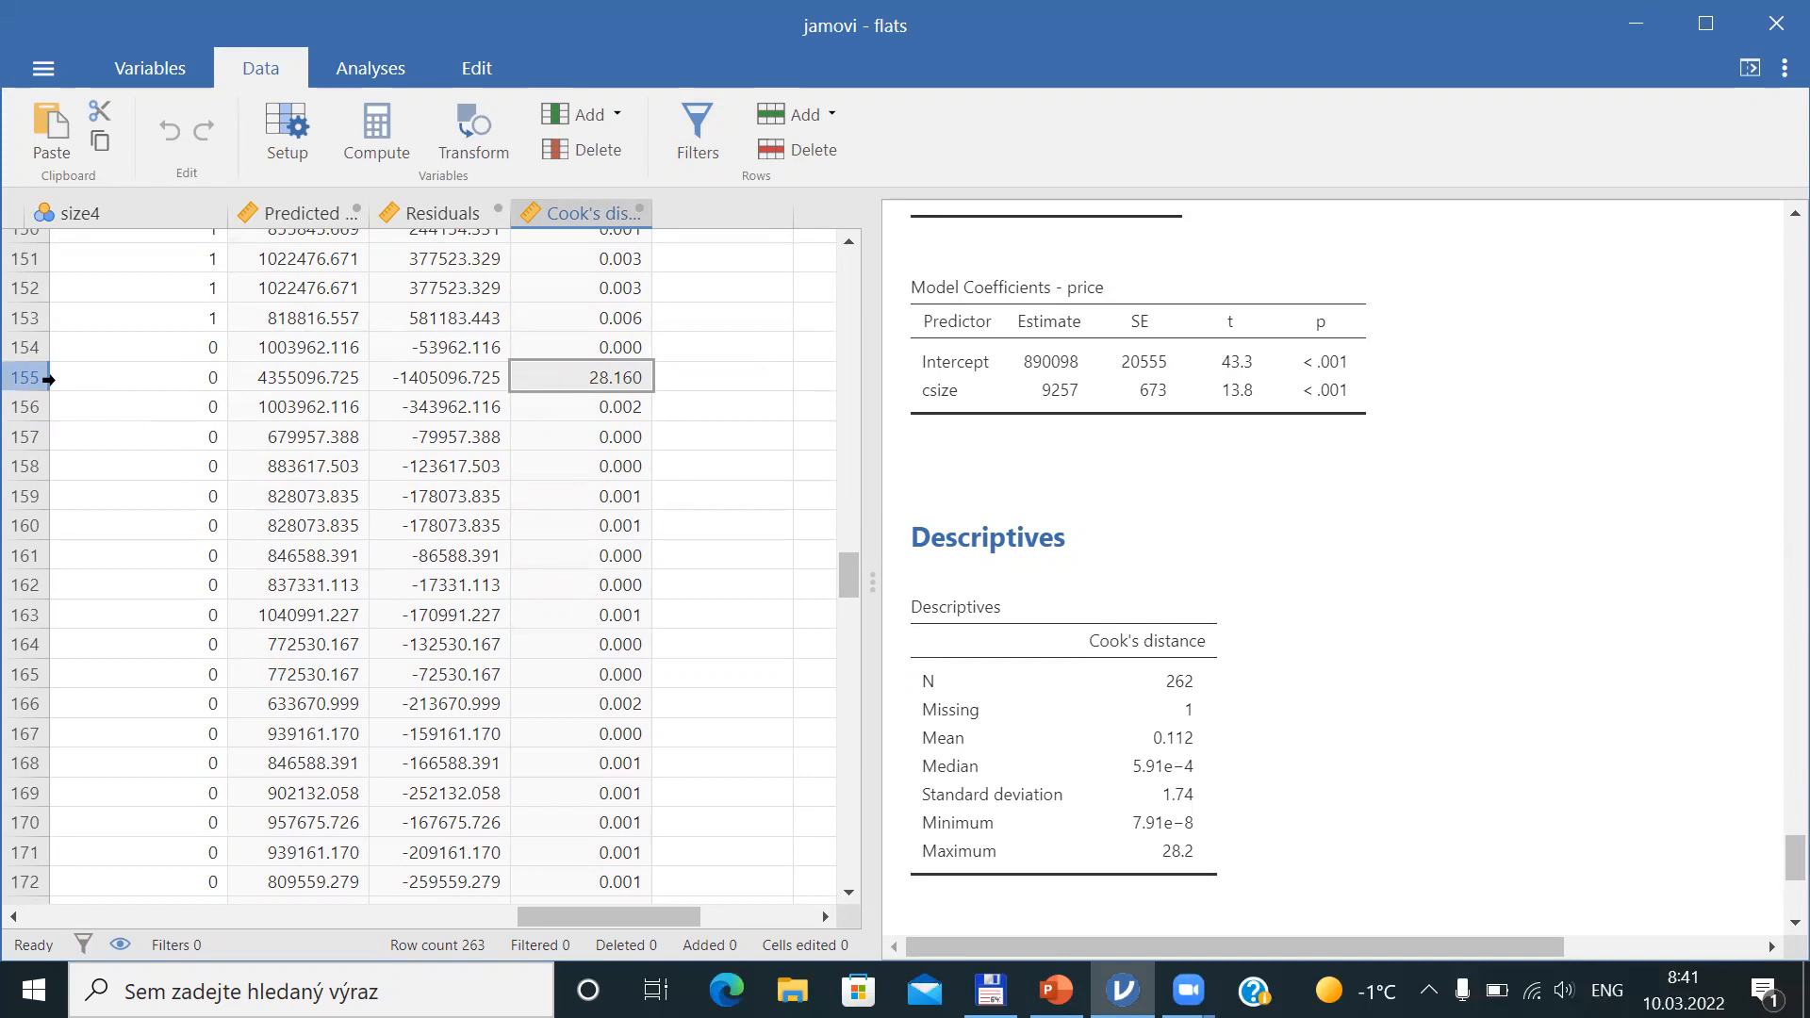
# Open the regression options, enable the Cook's distance data summary under Assumption Checks, and return to the Data view
pyautogui.click(1043, 326)
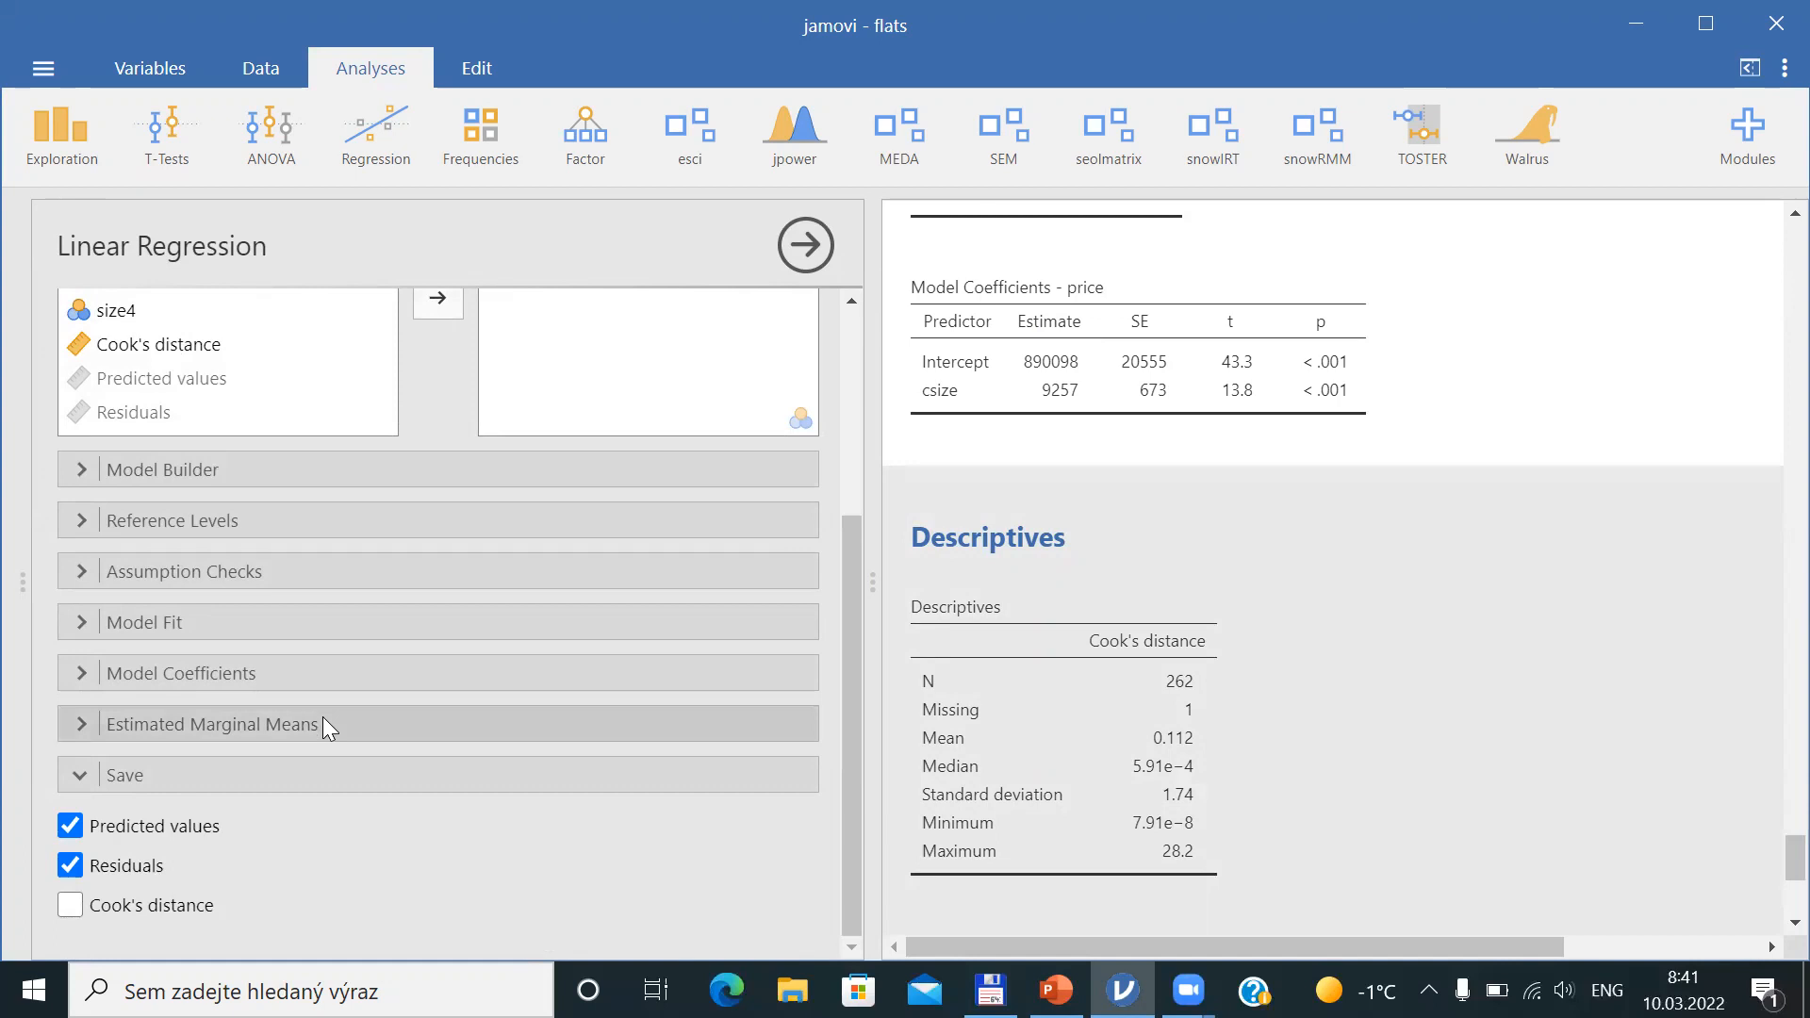
pyautogui.hotkey('alt', 'Tab')
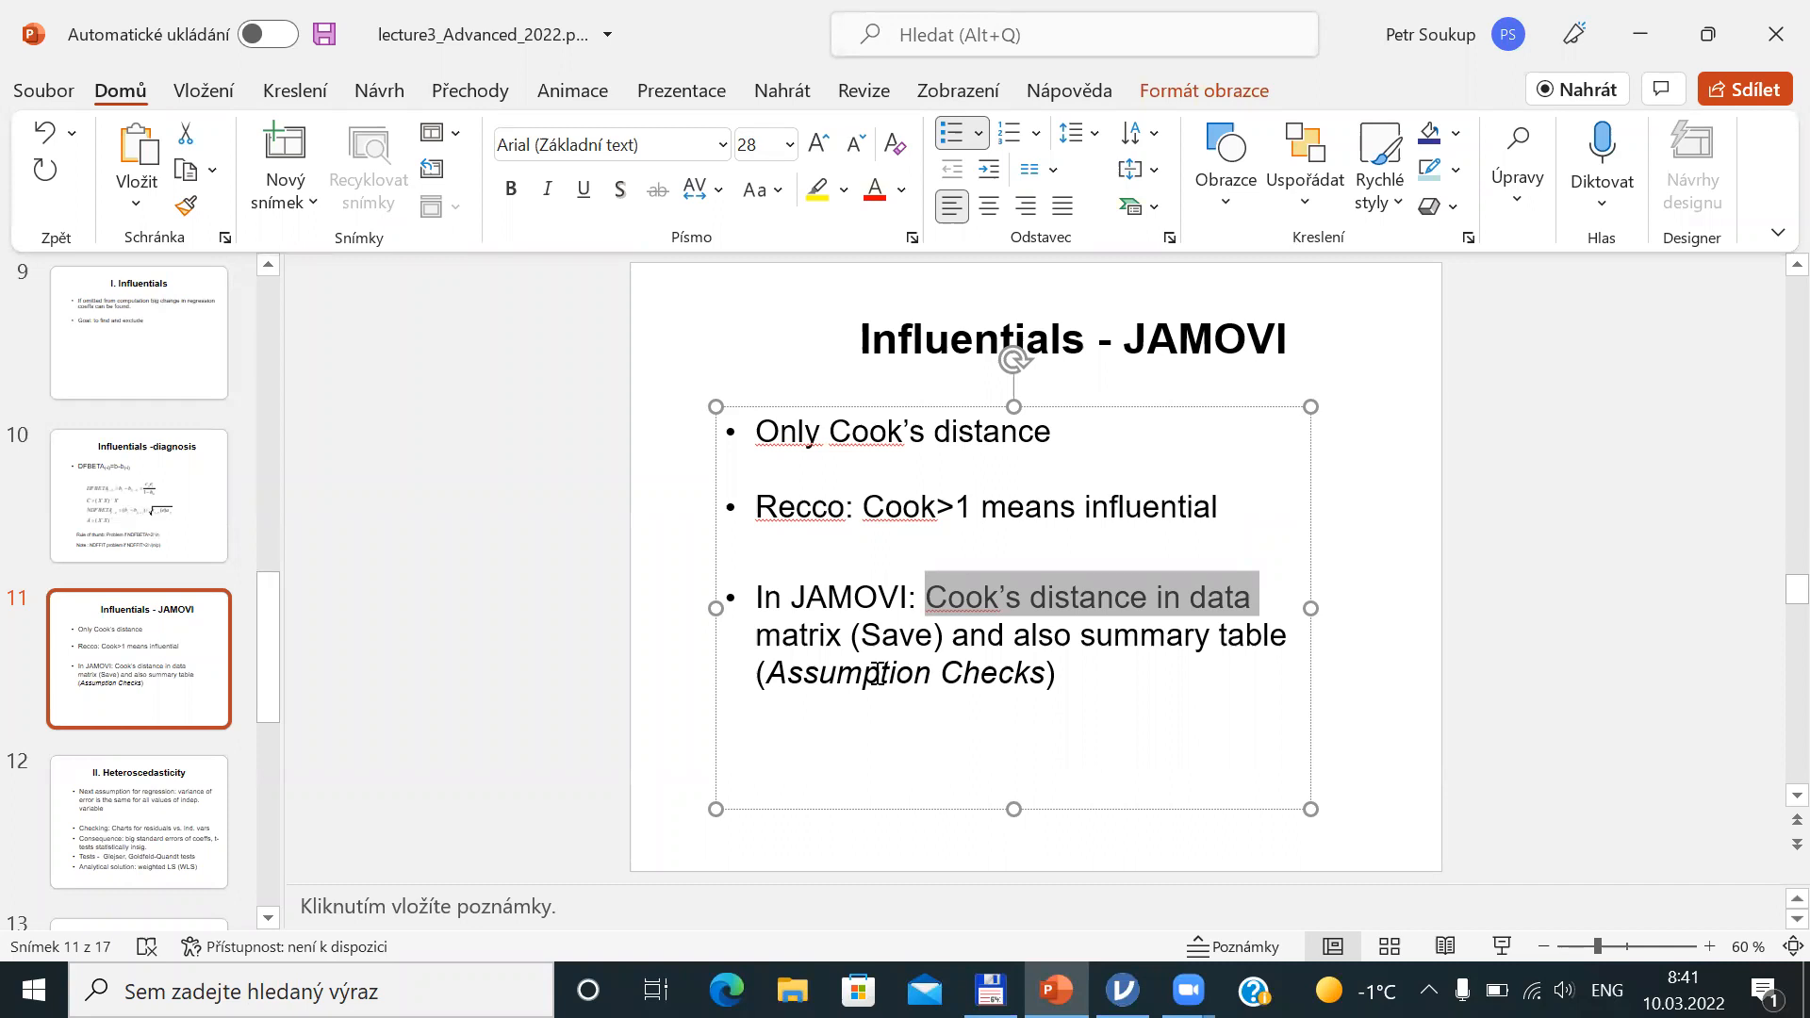
pyautogui.hotkey('alt', 'Tab')
pyautogui.click(180, 573)
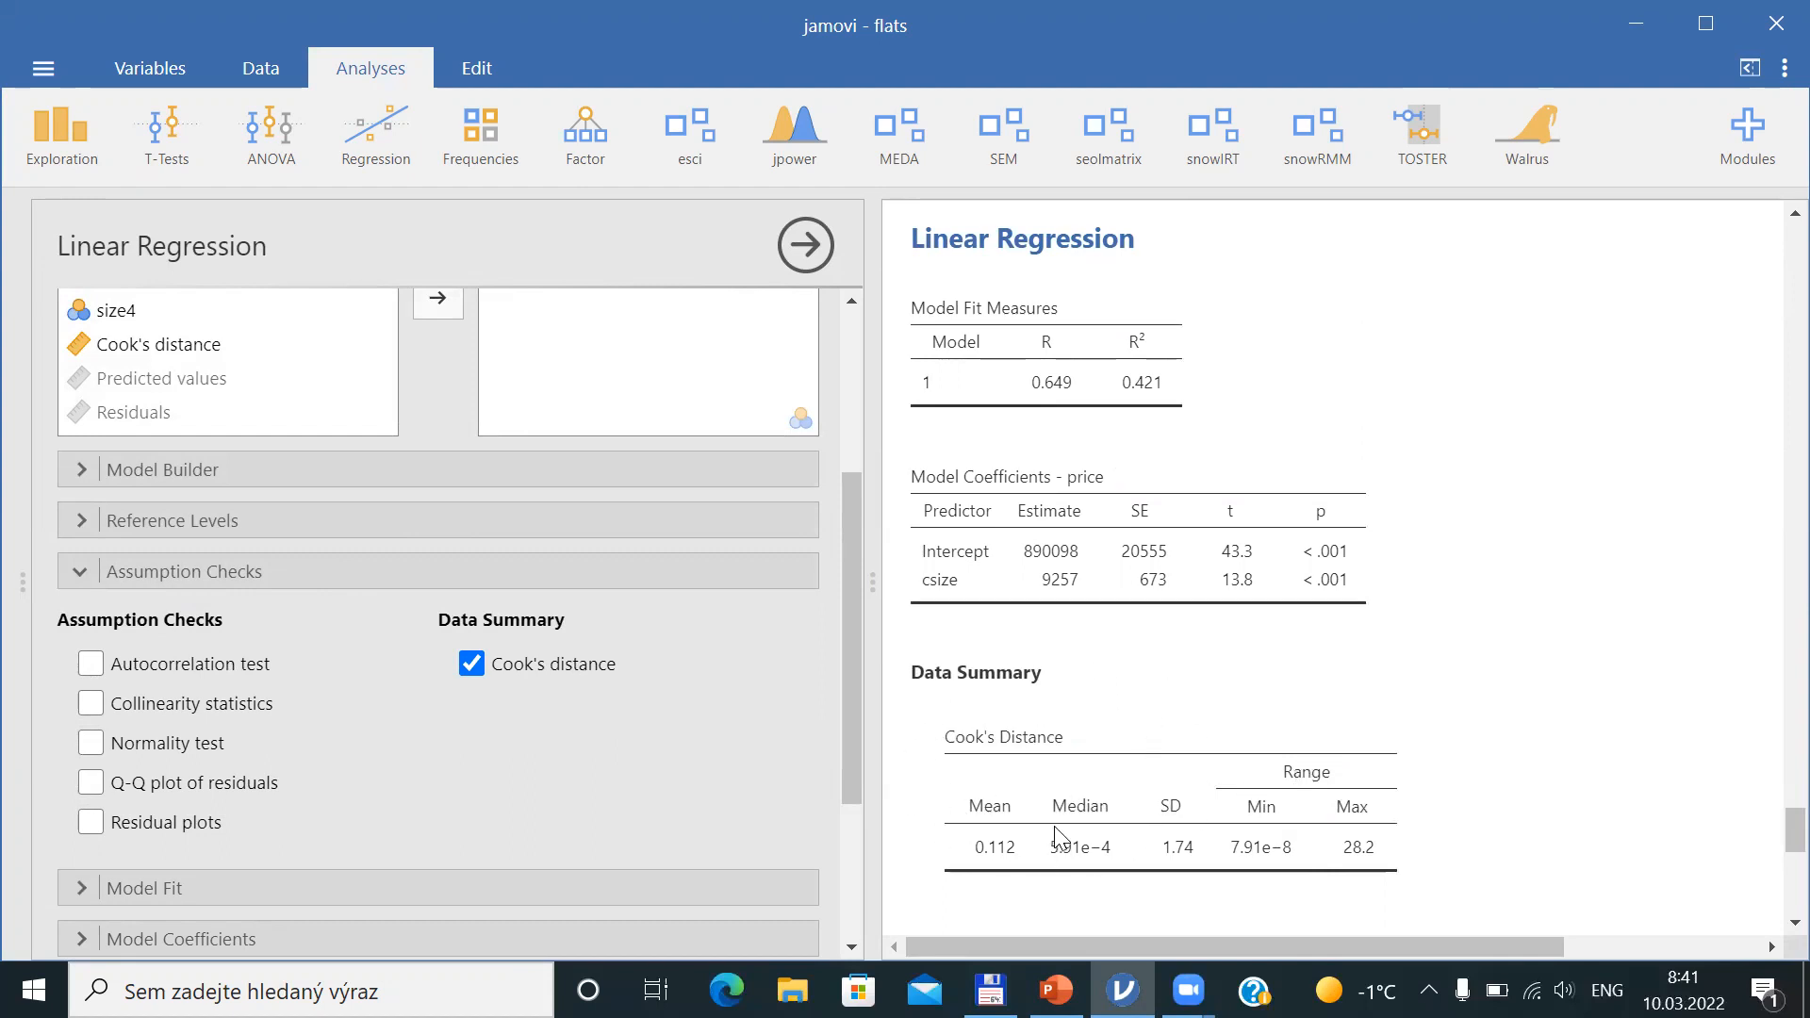
pyautogui.moveTo(841, 693); pyautogui.dragTo(854, 824)
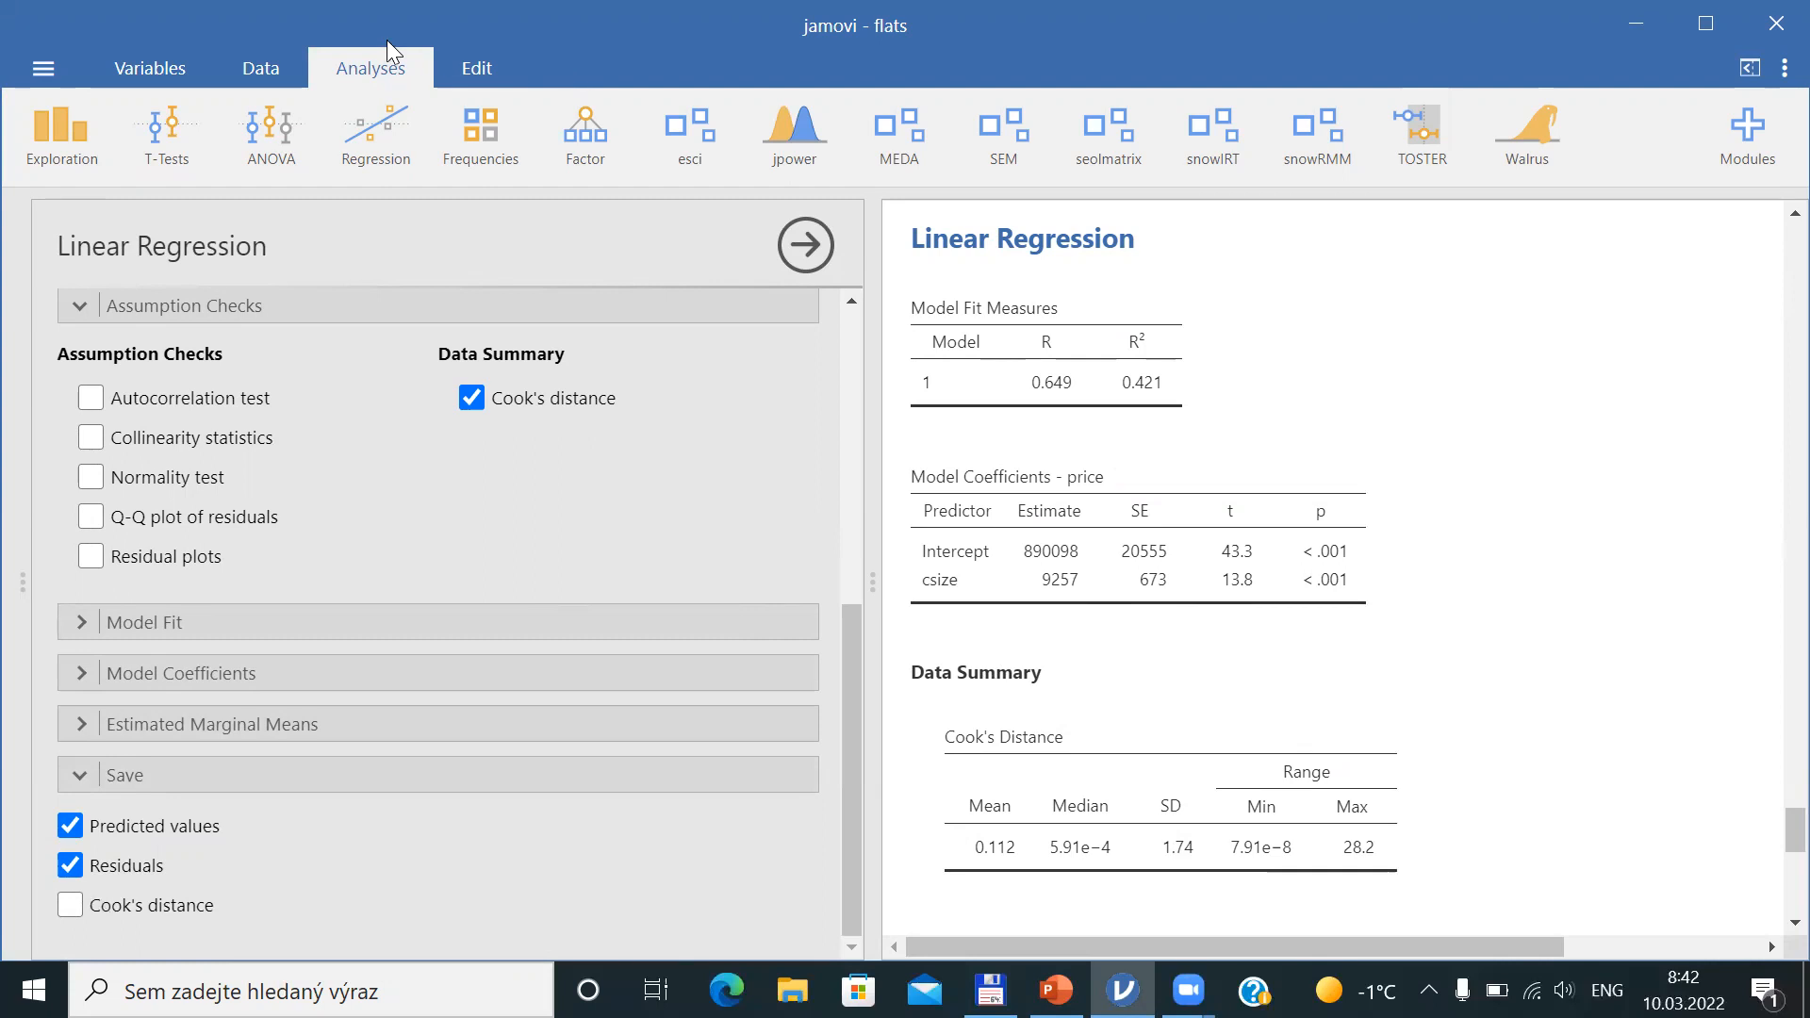
pyautogui.click(252, 67)
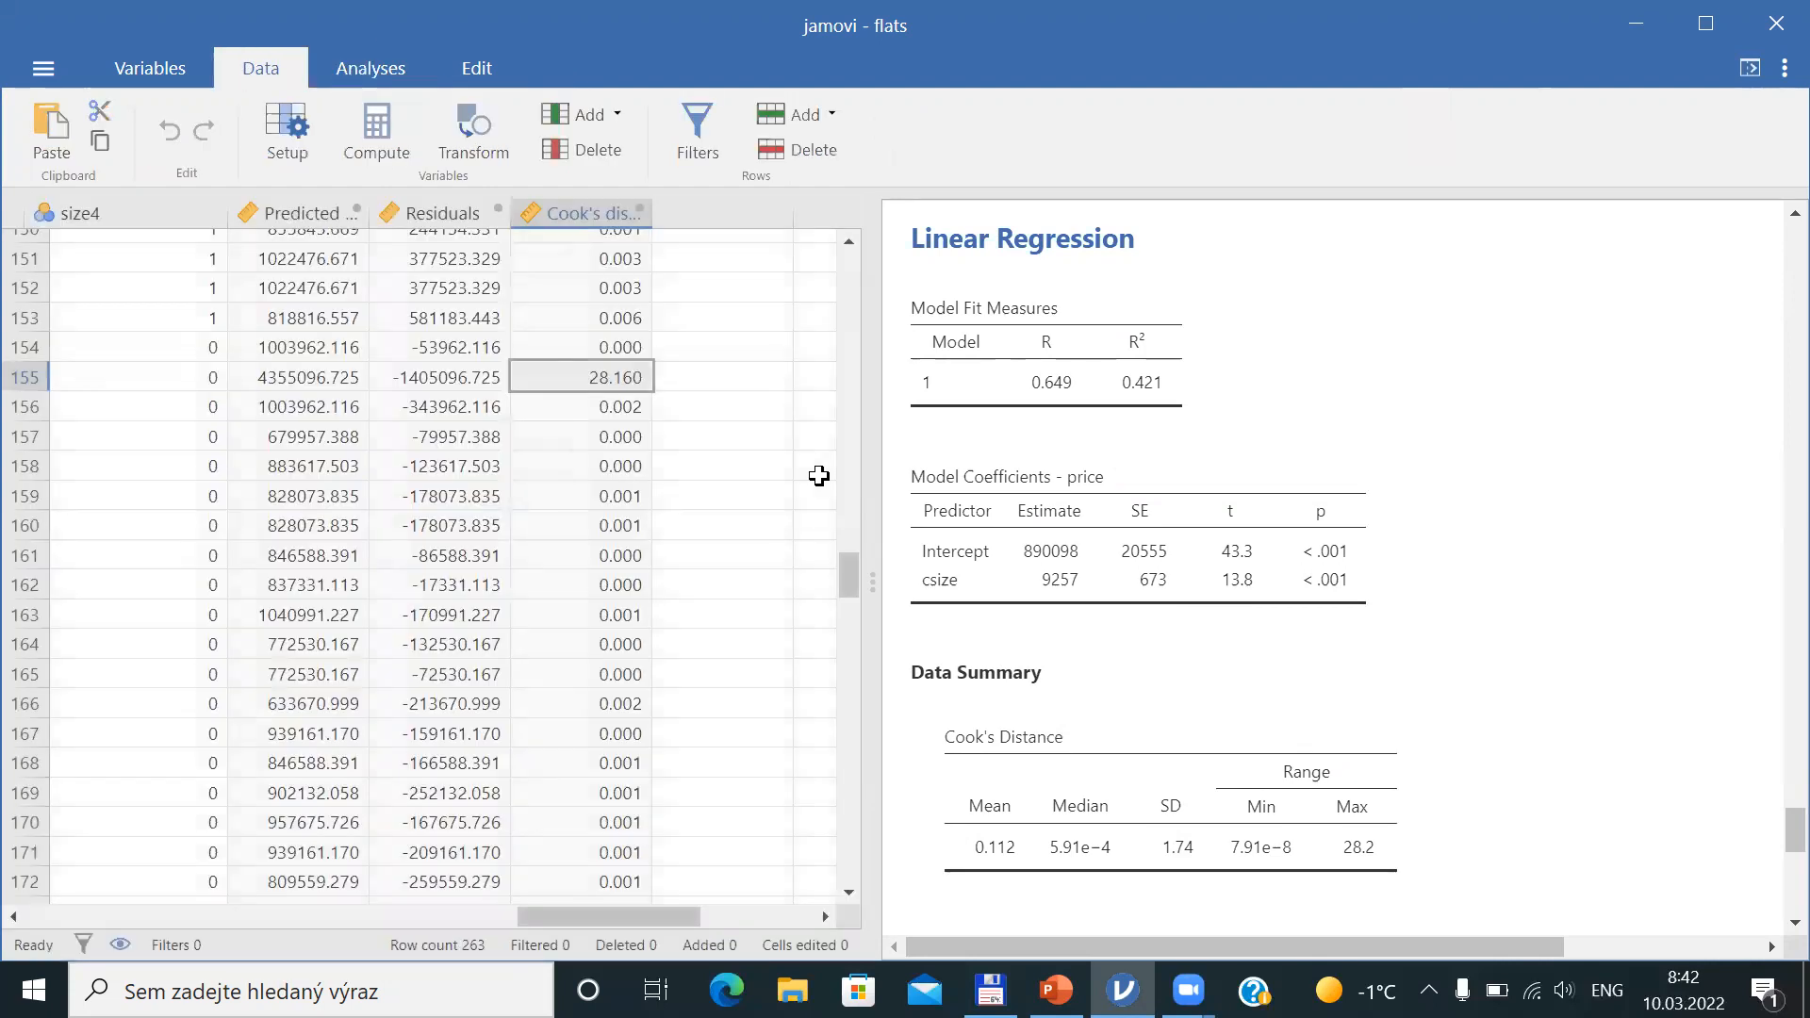
# Advance the slides to the II. Heteroscedasticity slide and return to jamovi
pyautogui.hotkey('alt', 'Tab')
pyautogui.scroll(-1, 823, 478)
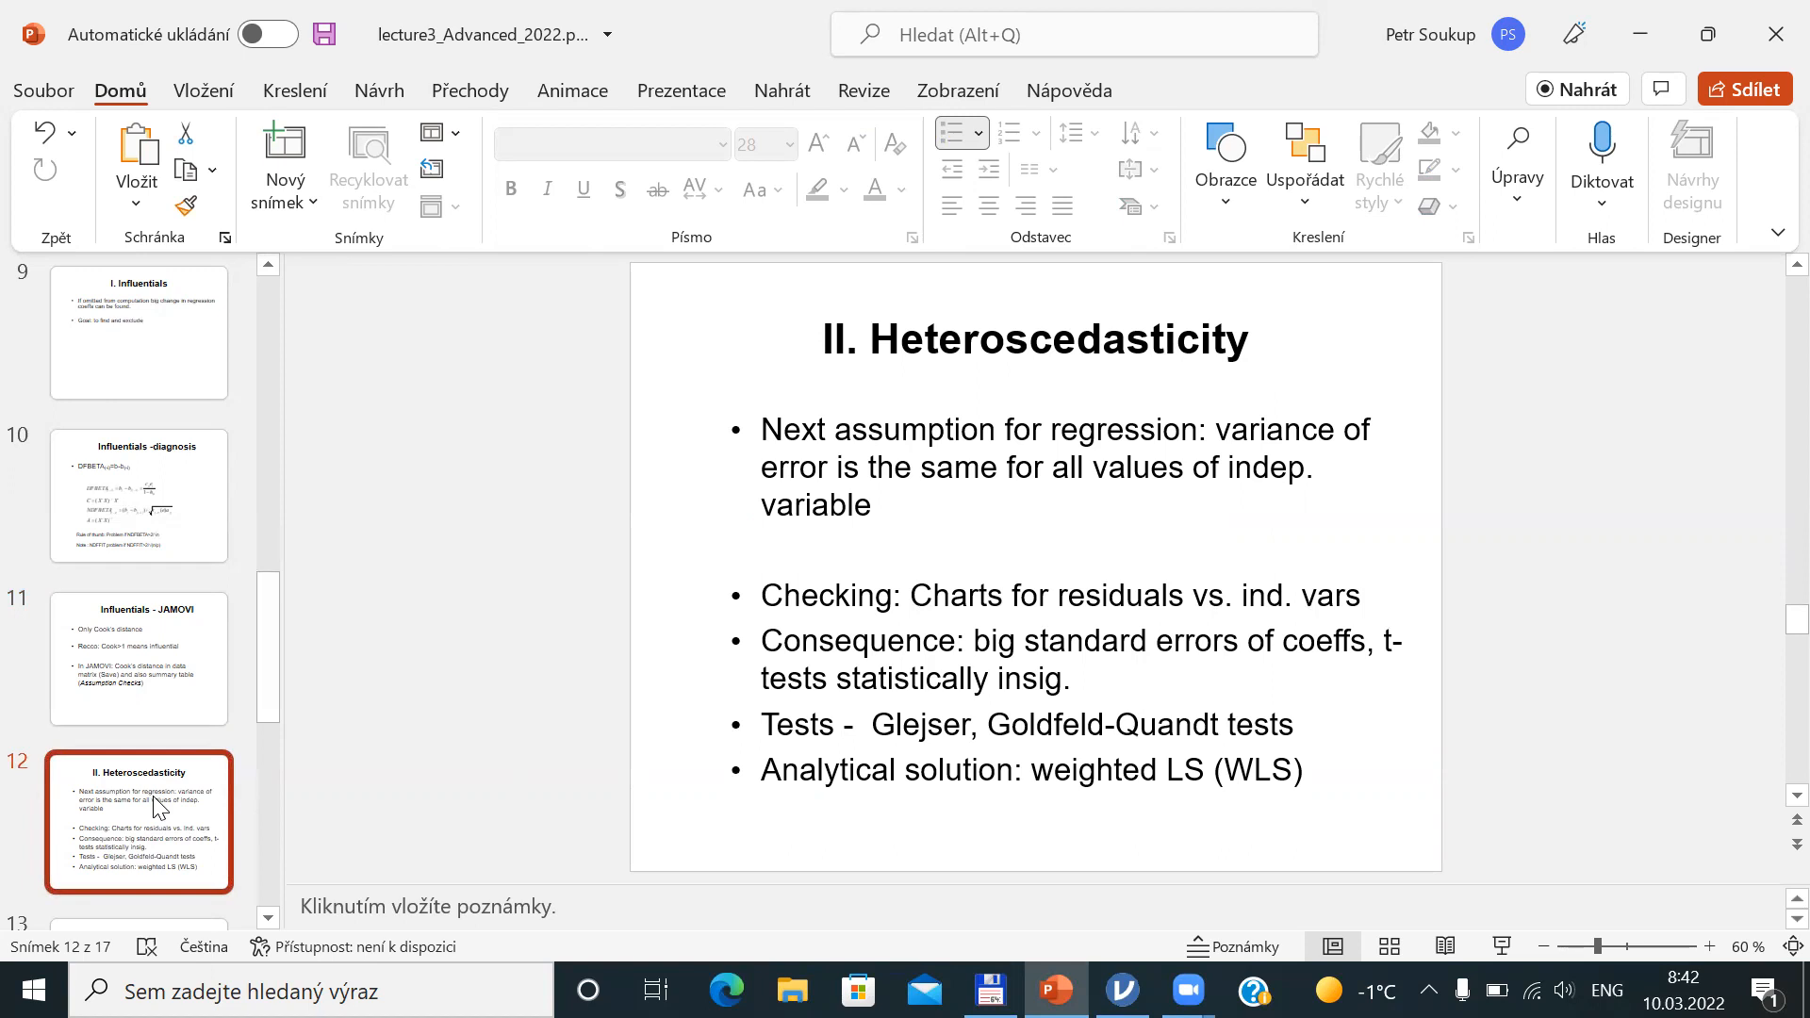
pyautogui.hotkey('alt', 'Tab')
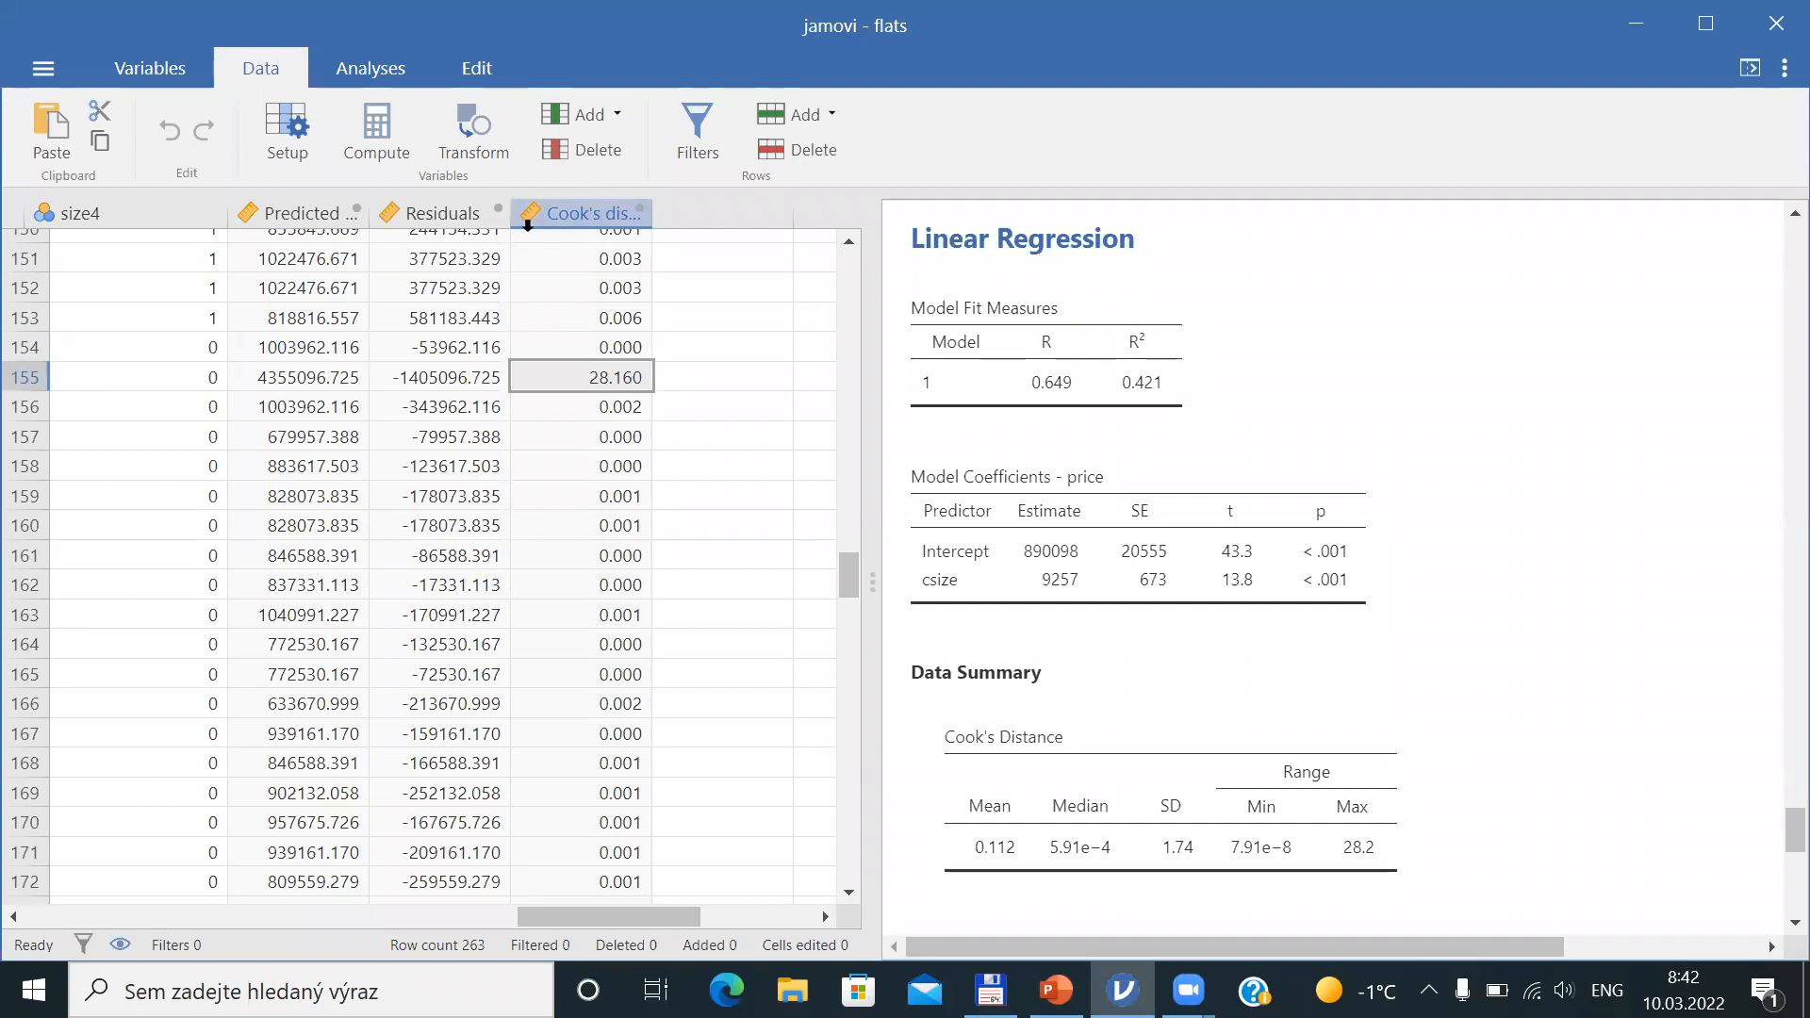
# Reactivate row filter Filter 1 (size<200)
pyautogui.click(698, 132)
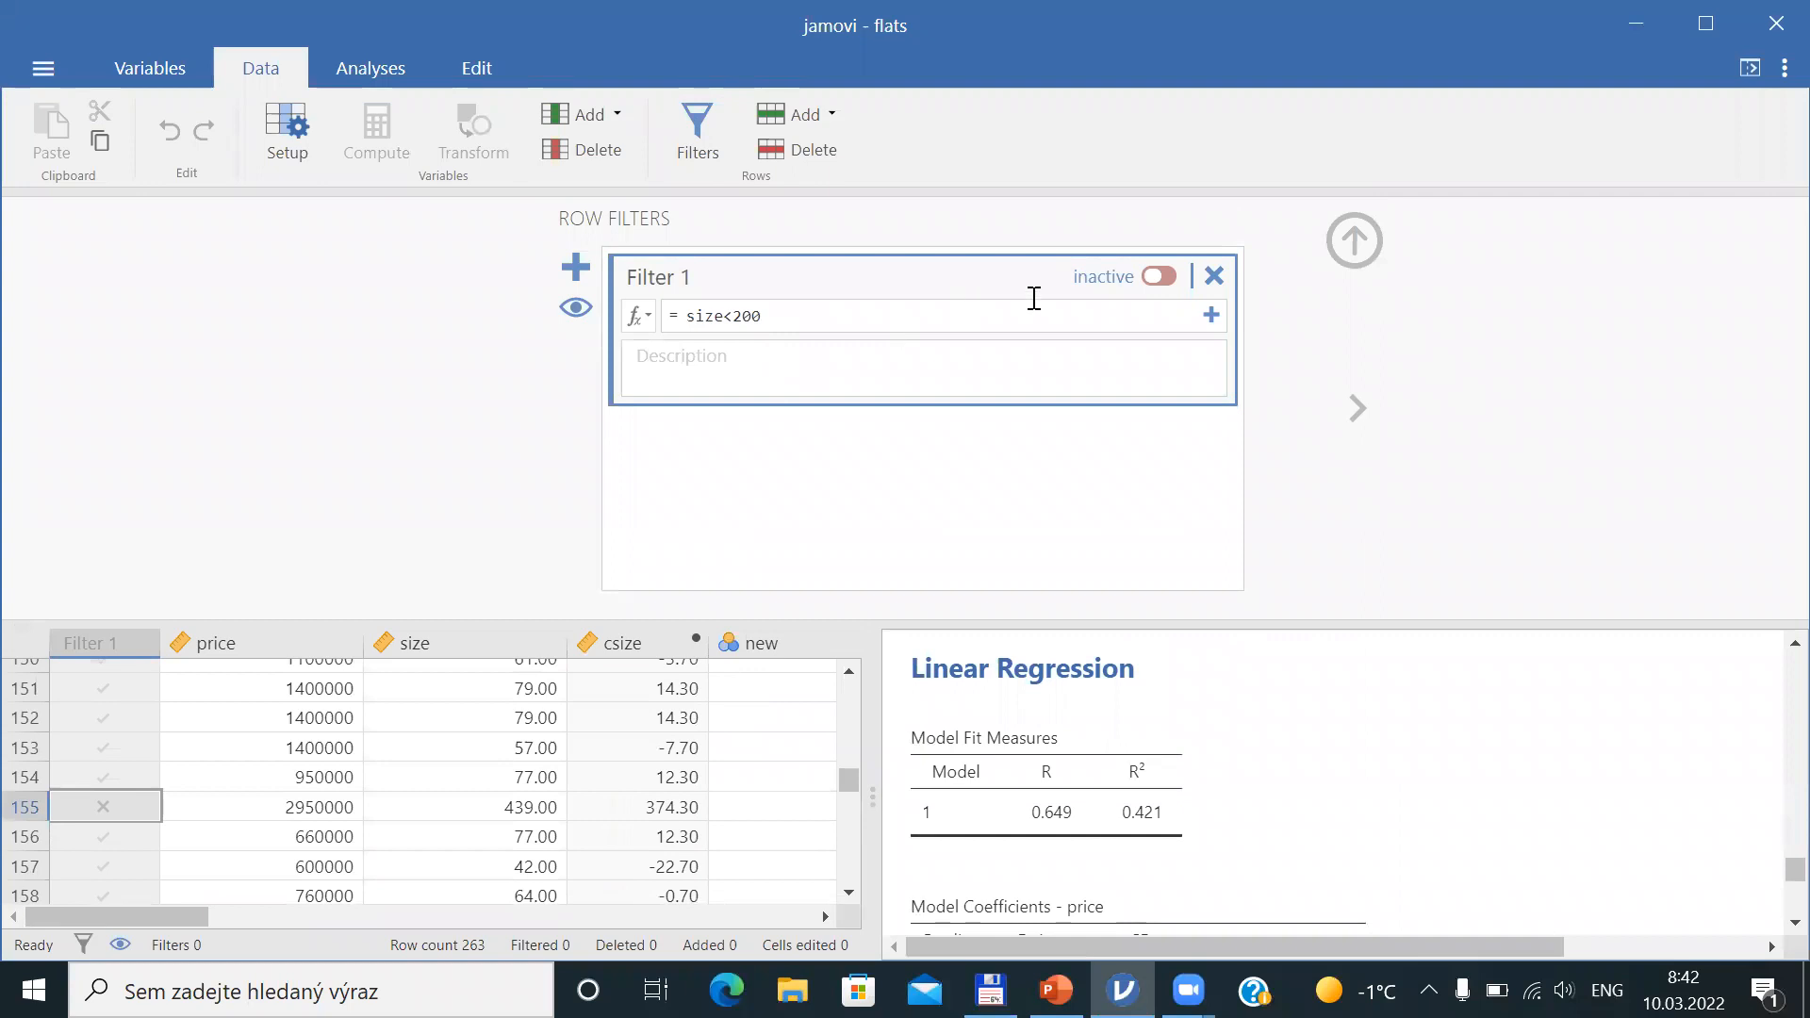
pyautogui.click(1161, 277)
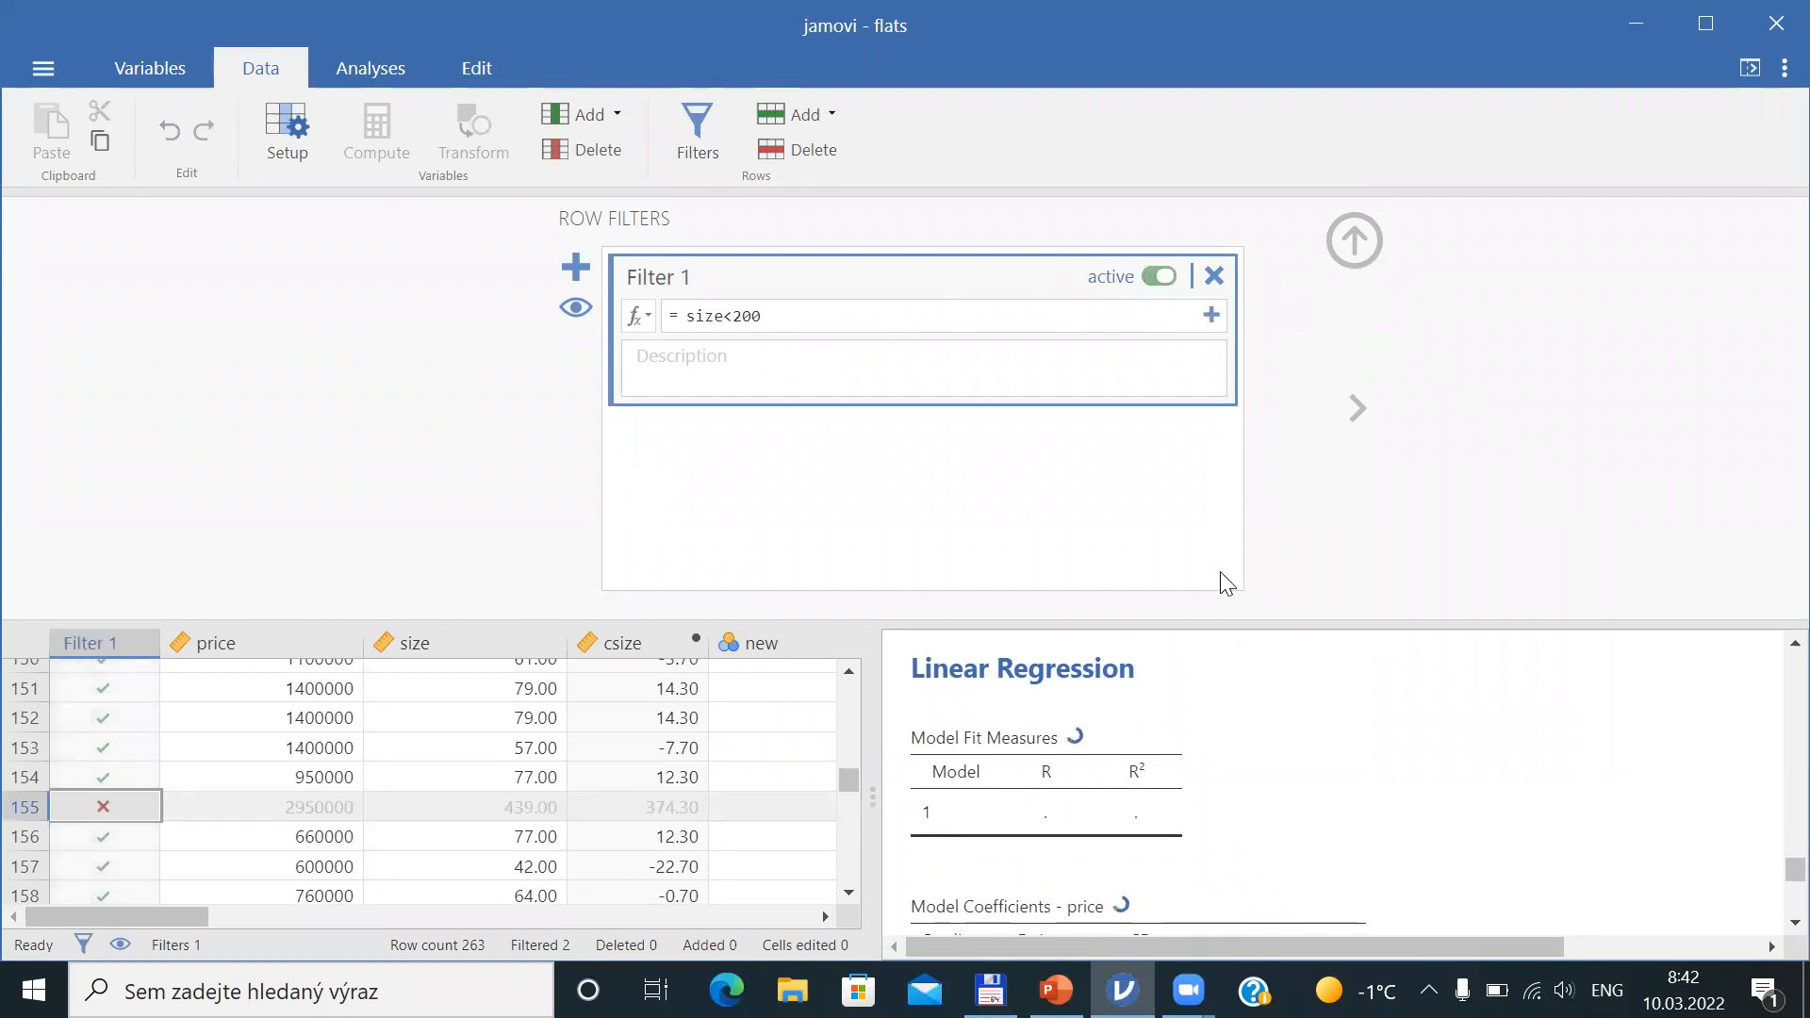
pyautogui.click(1367, 242)
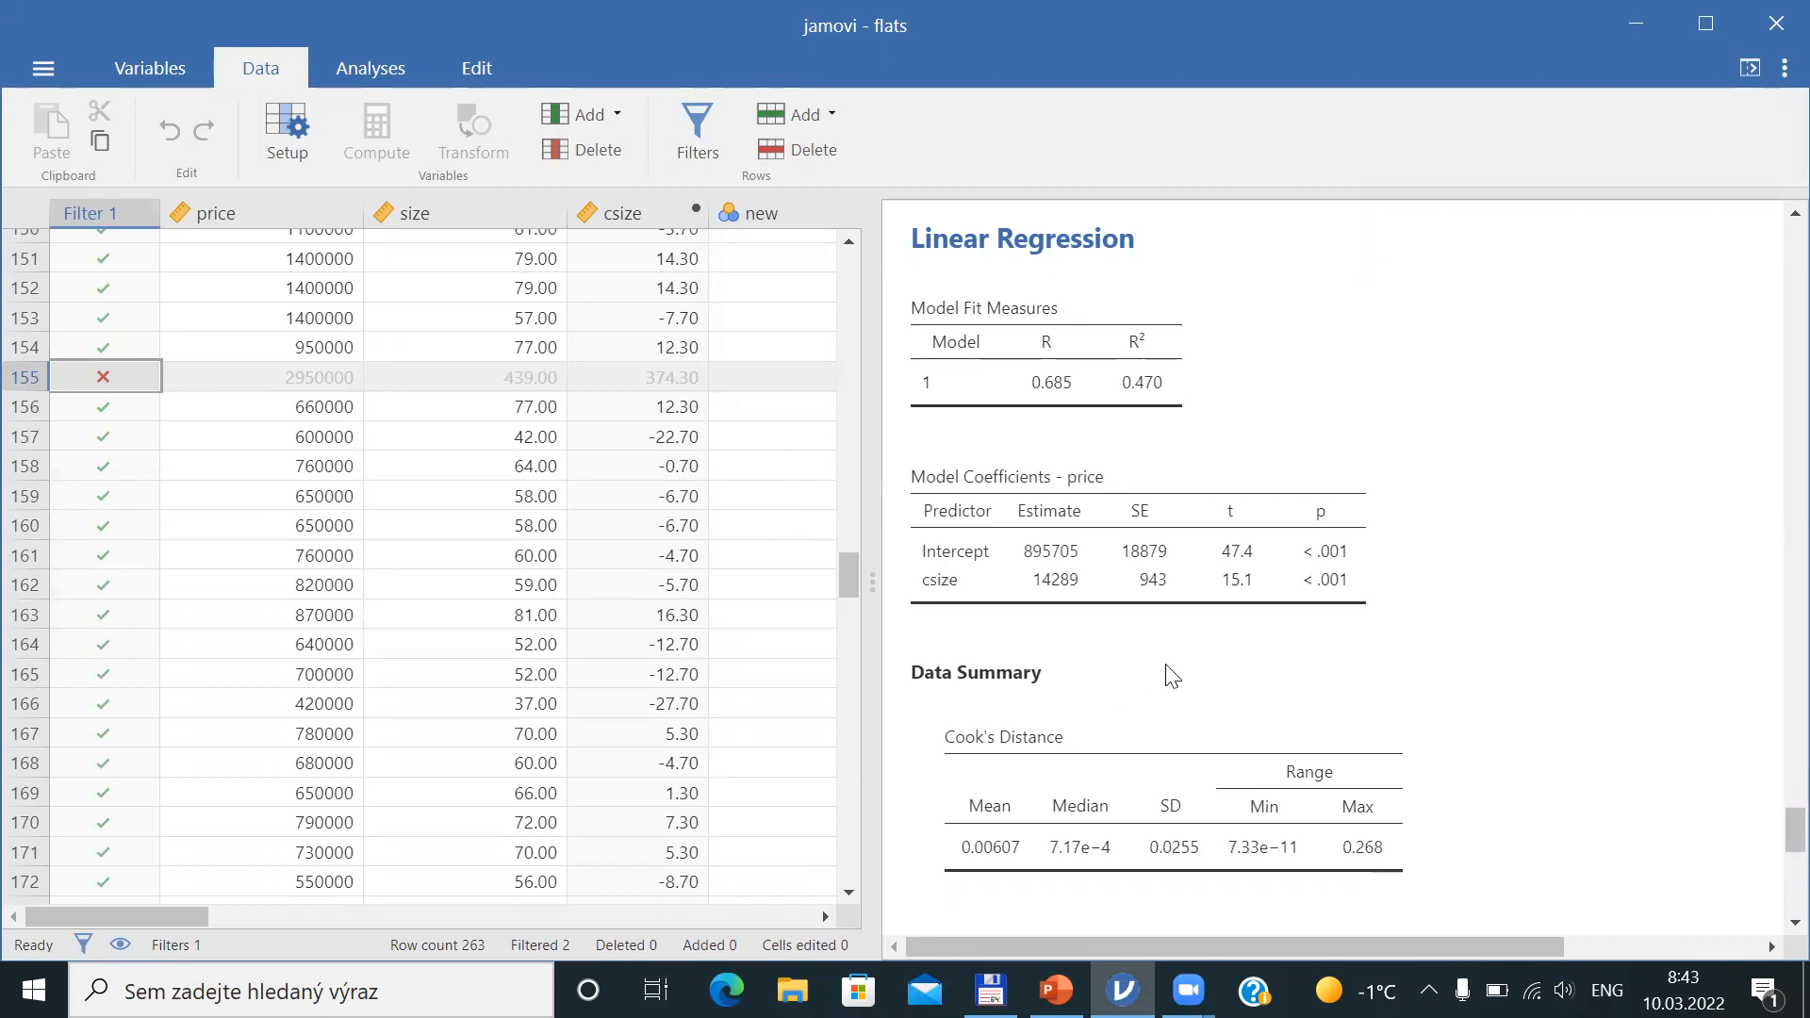
# Enable Residual plots under the regression's Assumption Checks and inspect the plotted residuals
pyautogui.click(1125, 638)
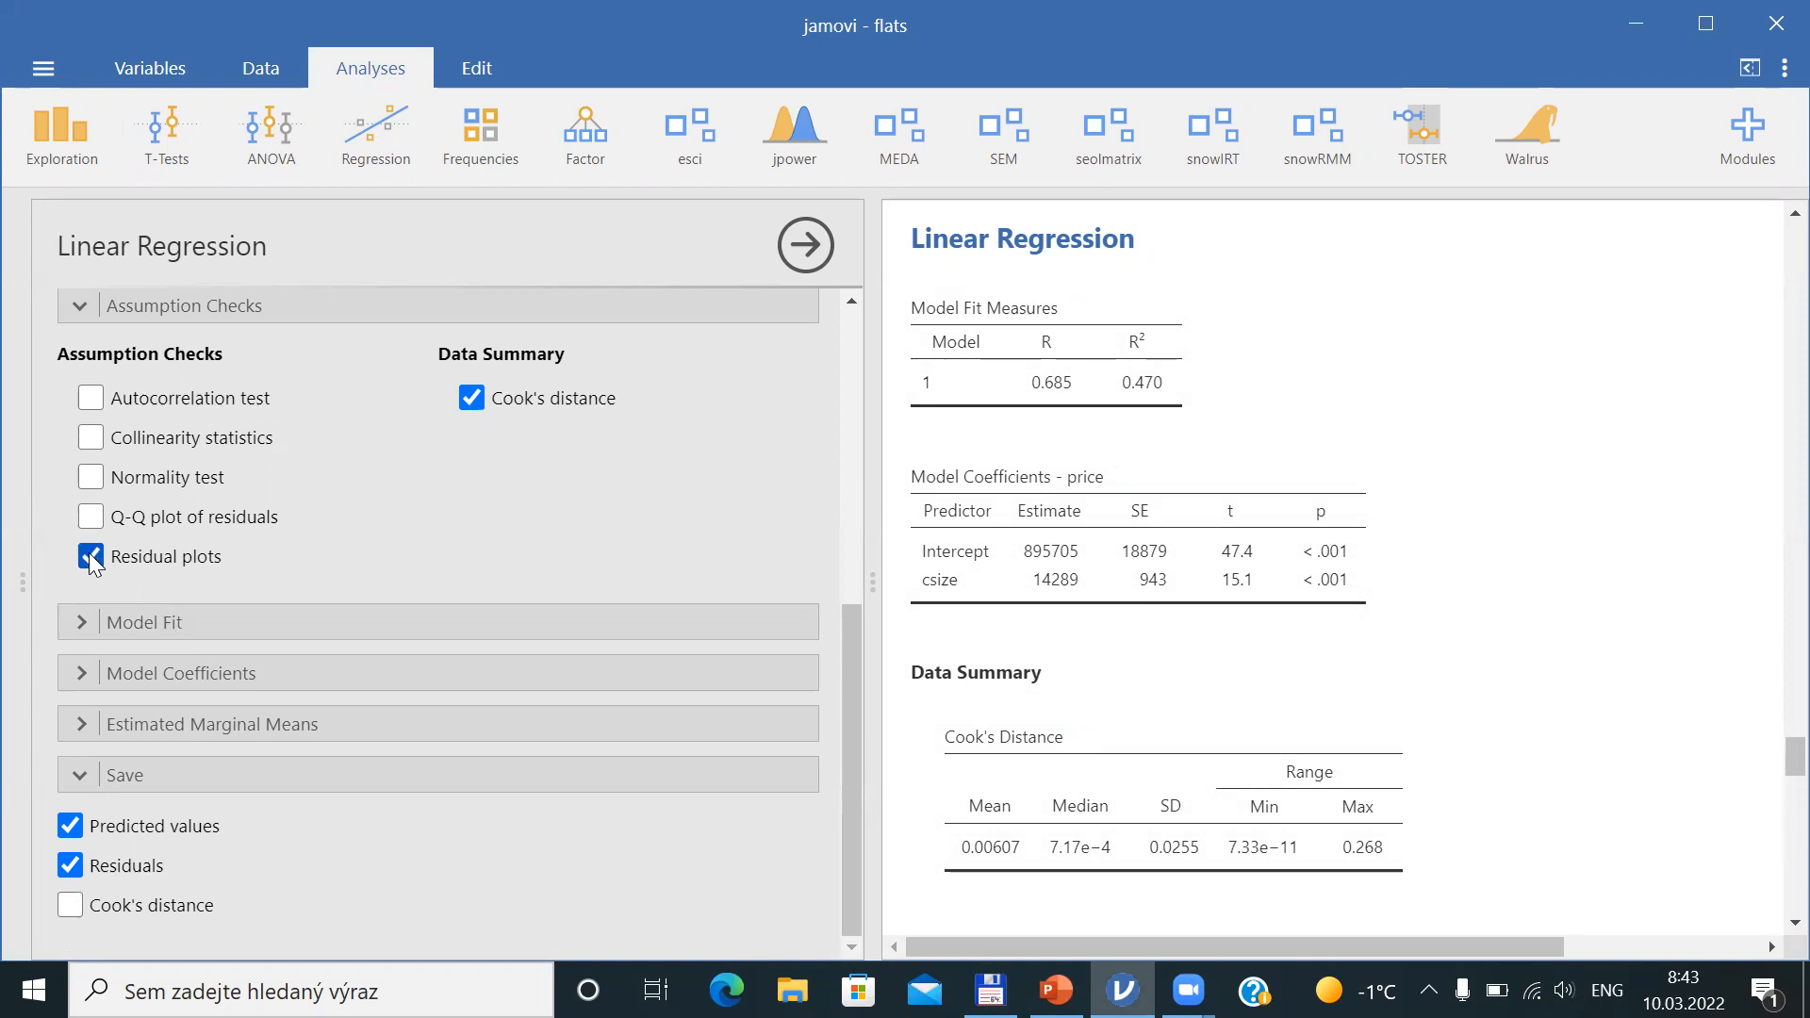
pyautogui.hotkey('alt', 'Tab')
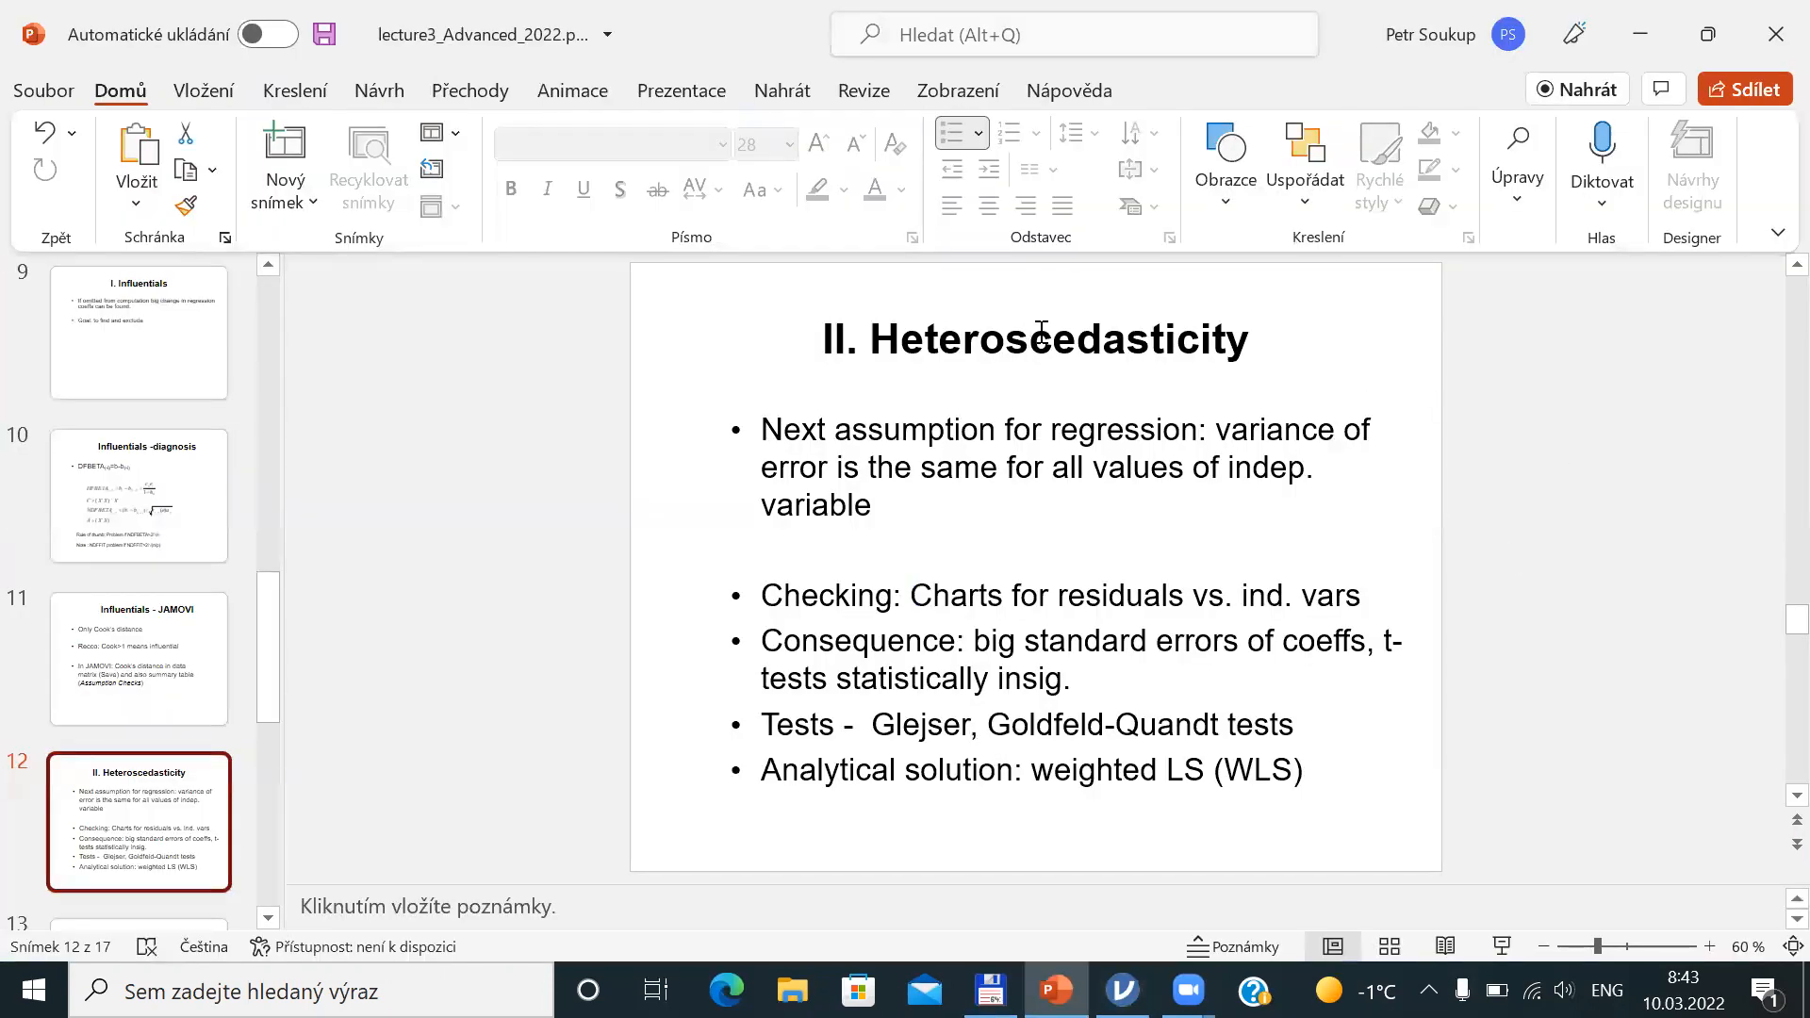
pyautogui.hotkey('alt', 'Tab')
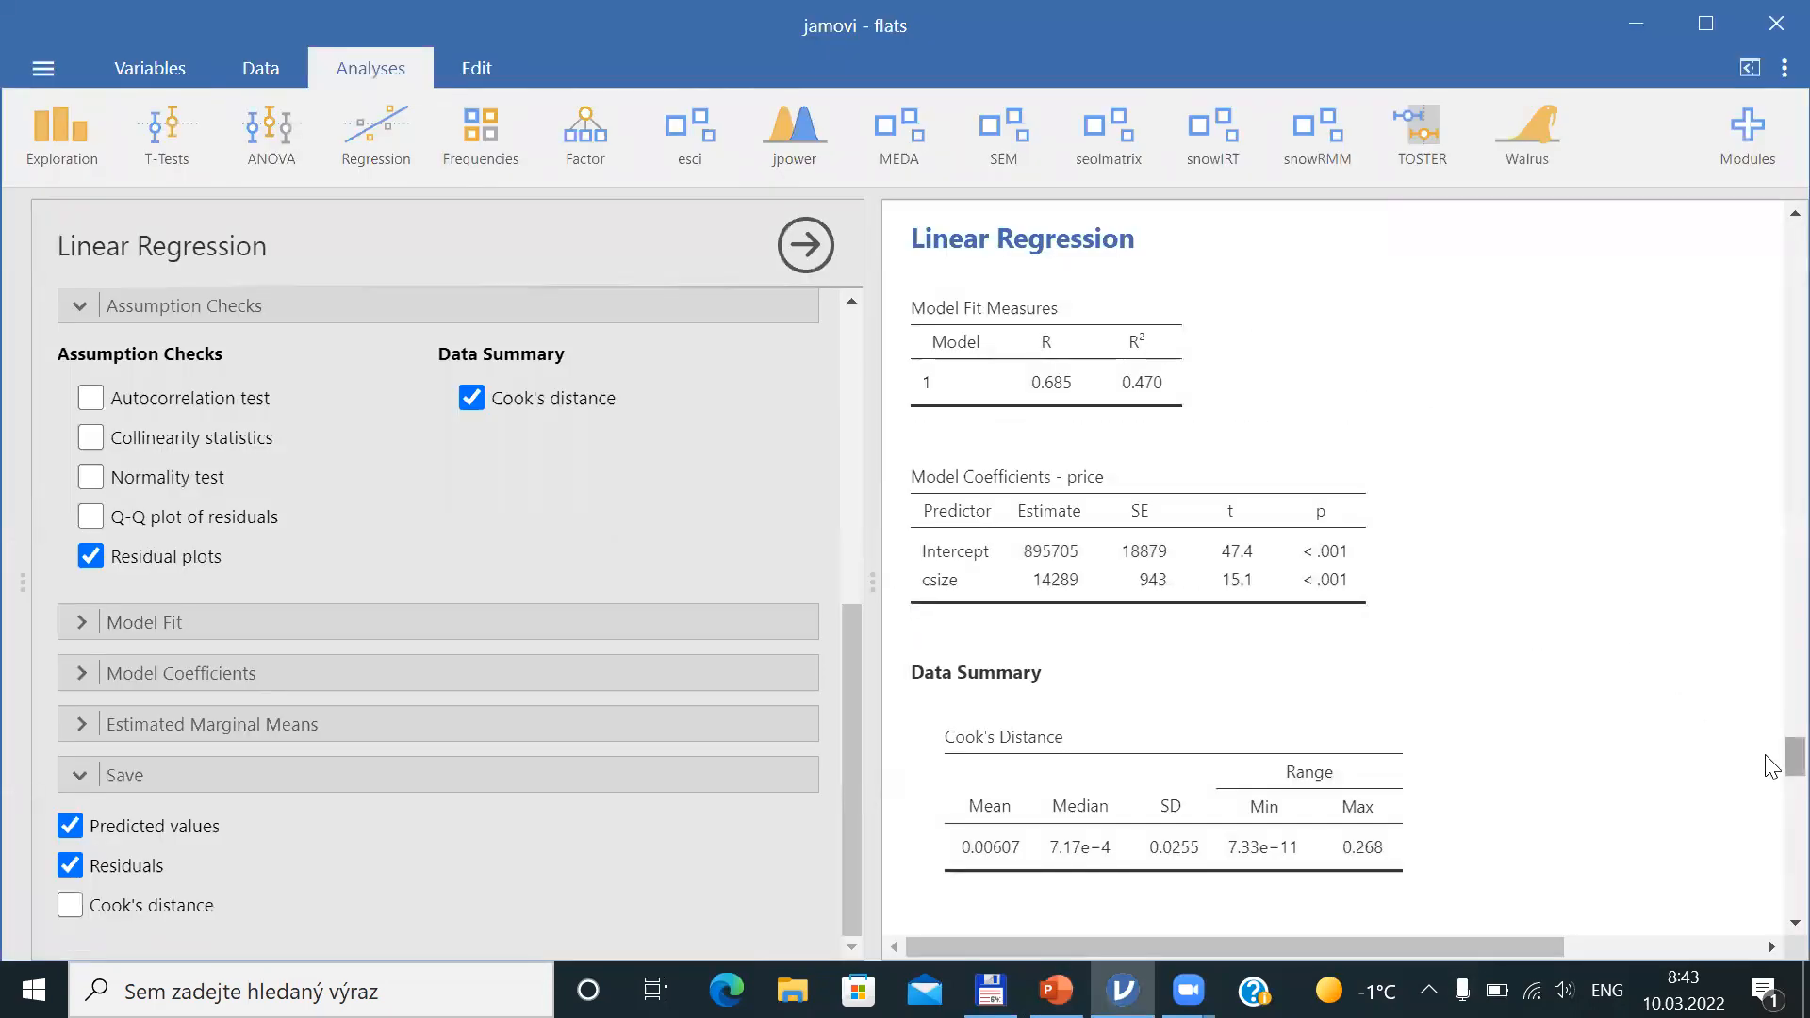
pyautogui.scroll(-6, 1770, 766)
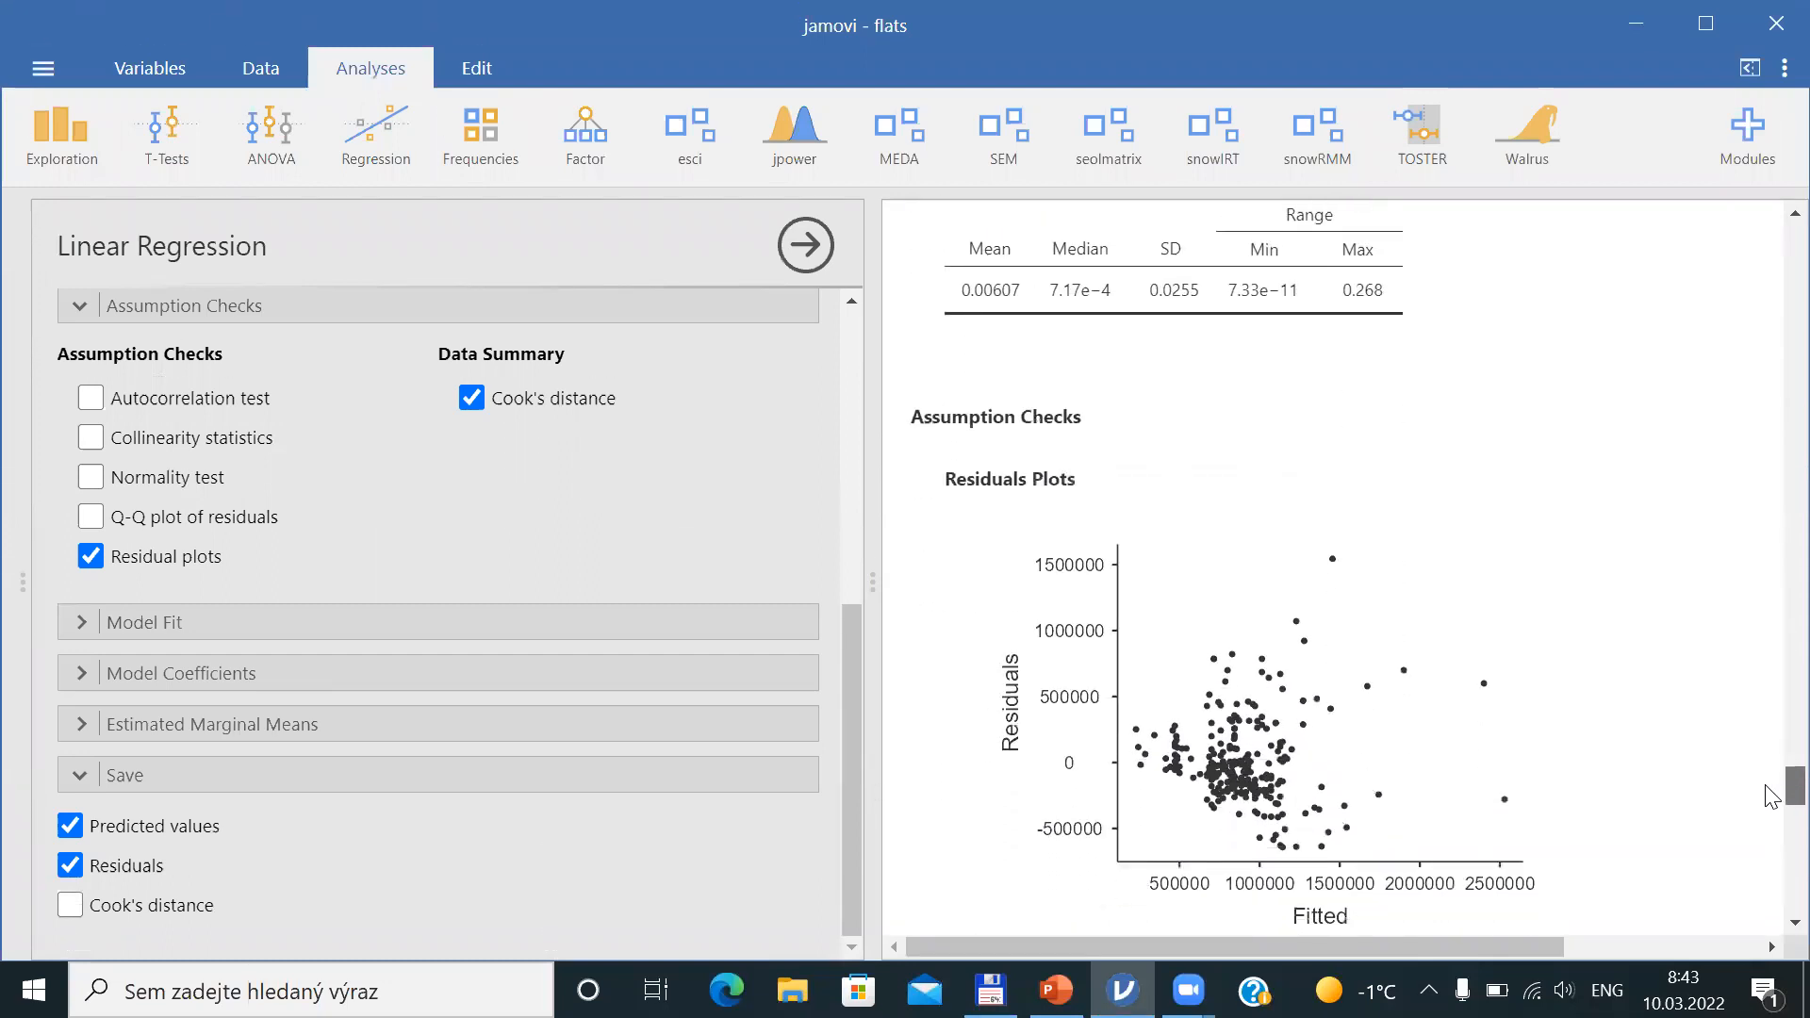
pyautogui.scroll(-4, 1771, 795)
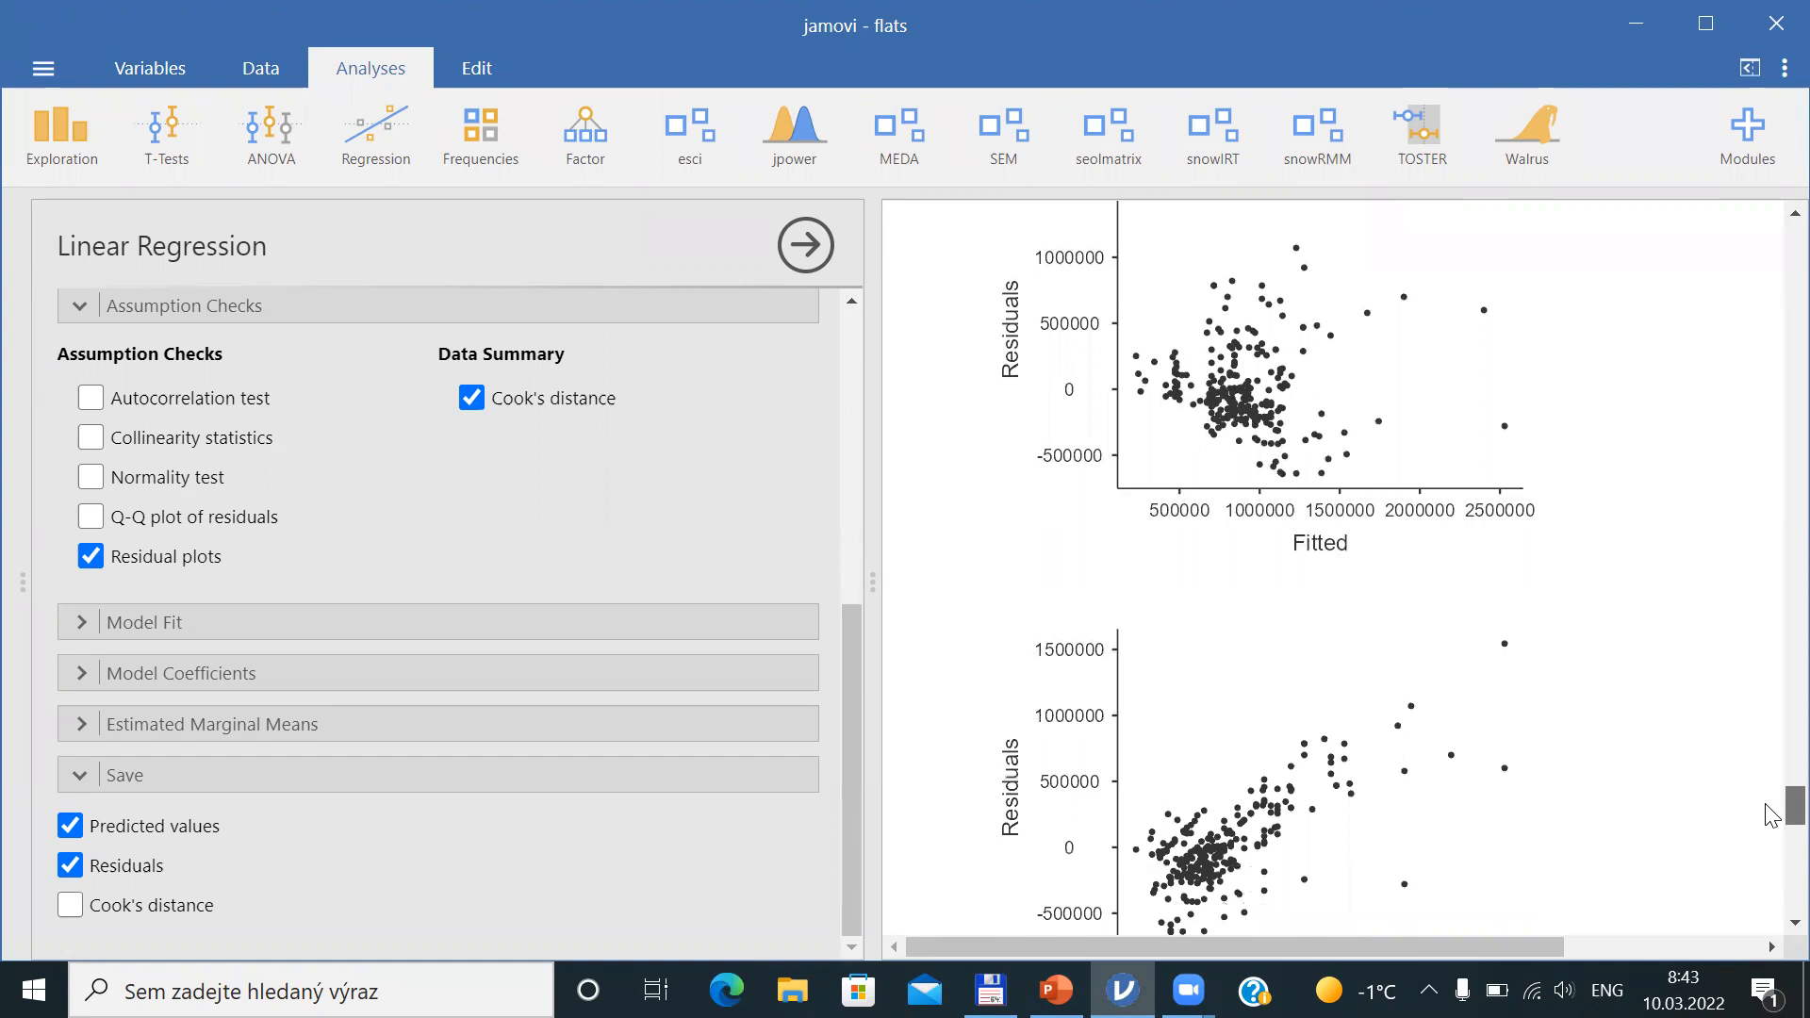
pyautogui.scroll(-2, 1771, 817)
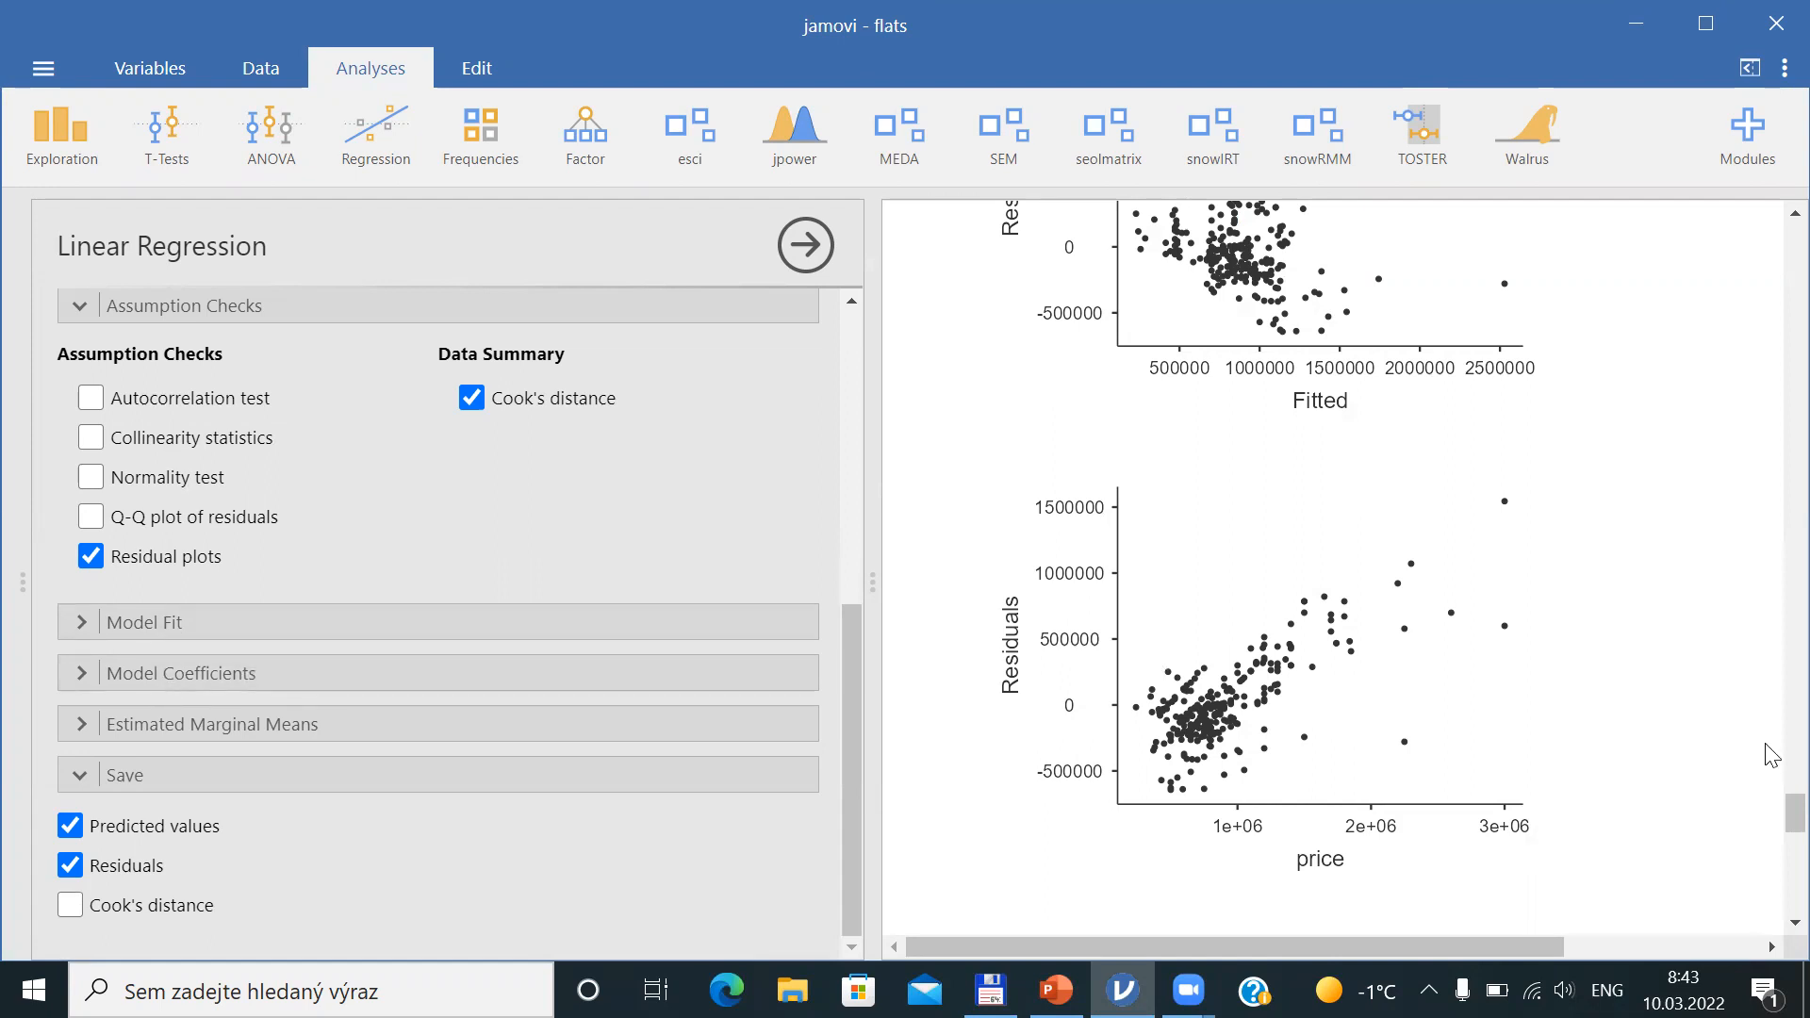
pyautogui.scroll(-3, 1771, 834)
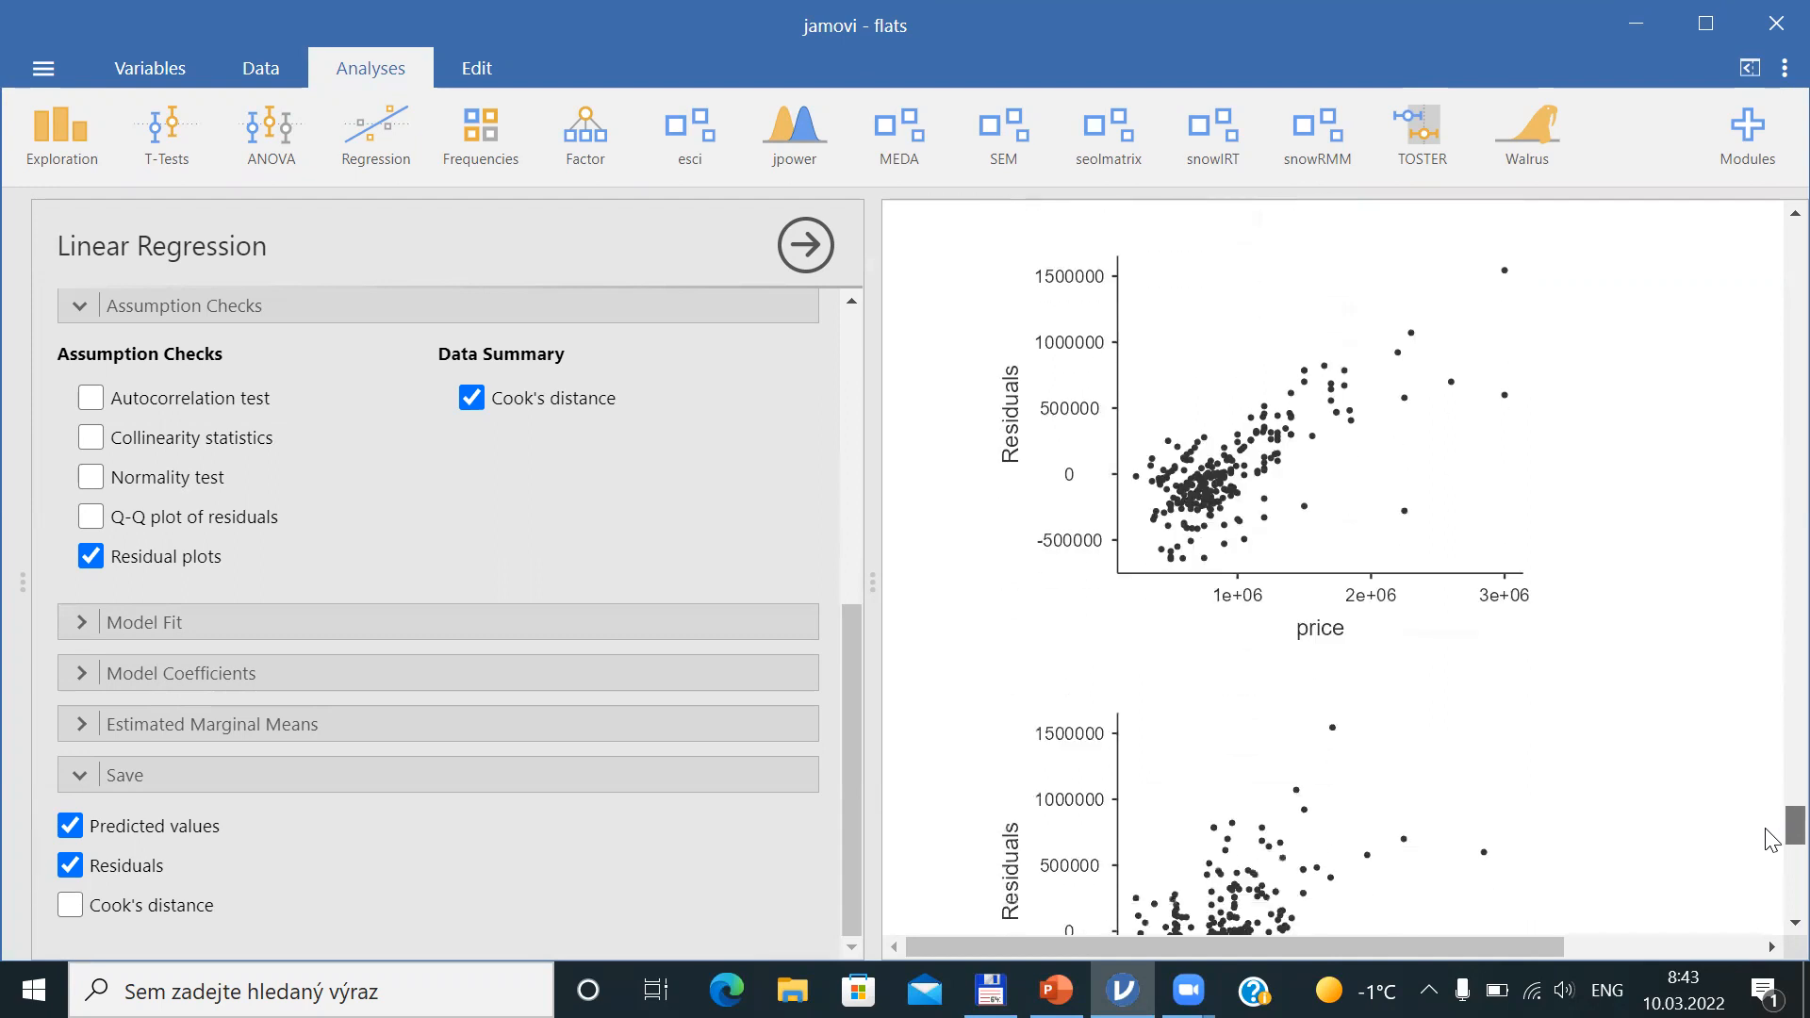
# Examine the residuals-versus-csize plot and switch between it and the Heteroscedasticity slide
pyautogui.scroll(-3, 1770, 838)
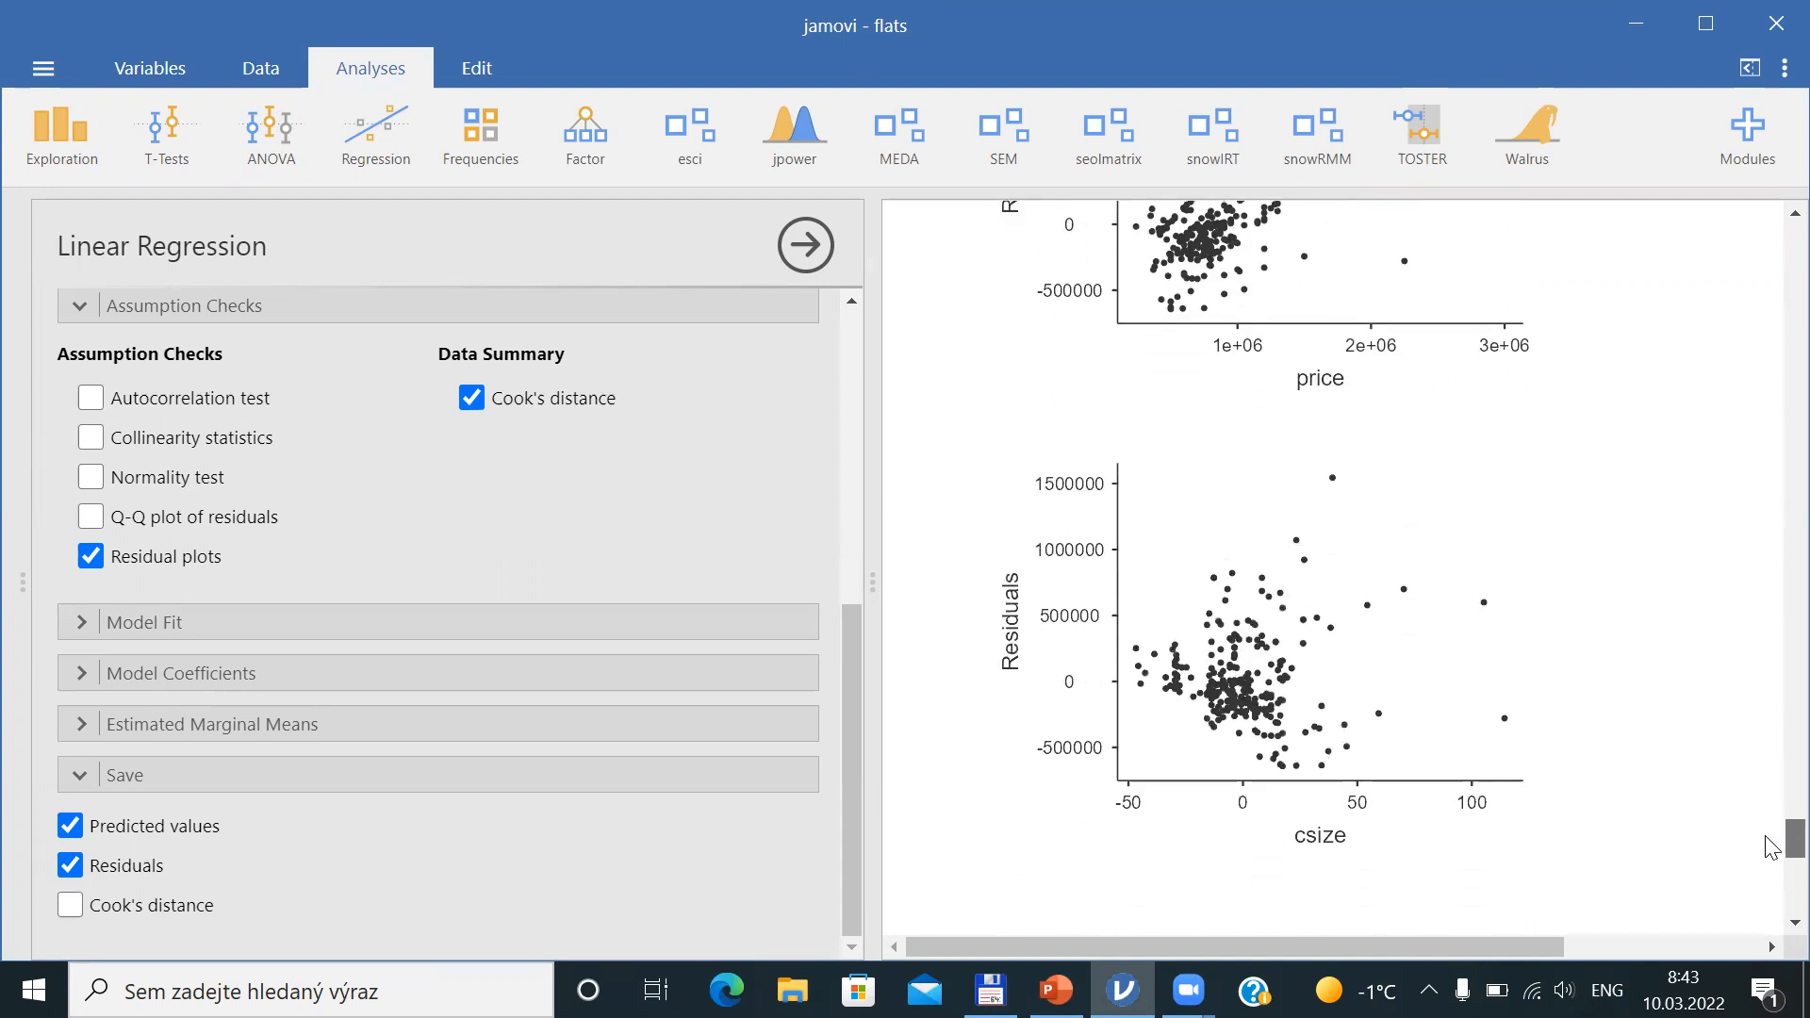
pyautogui.scroll(-1, 1770, 848)
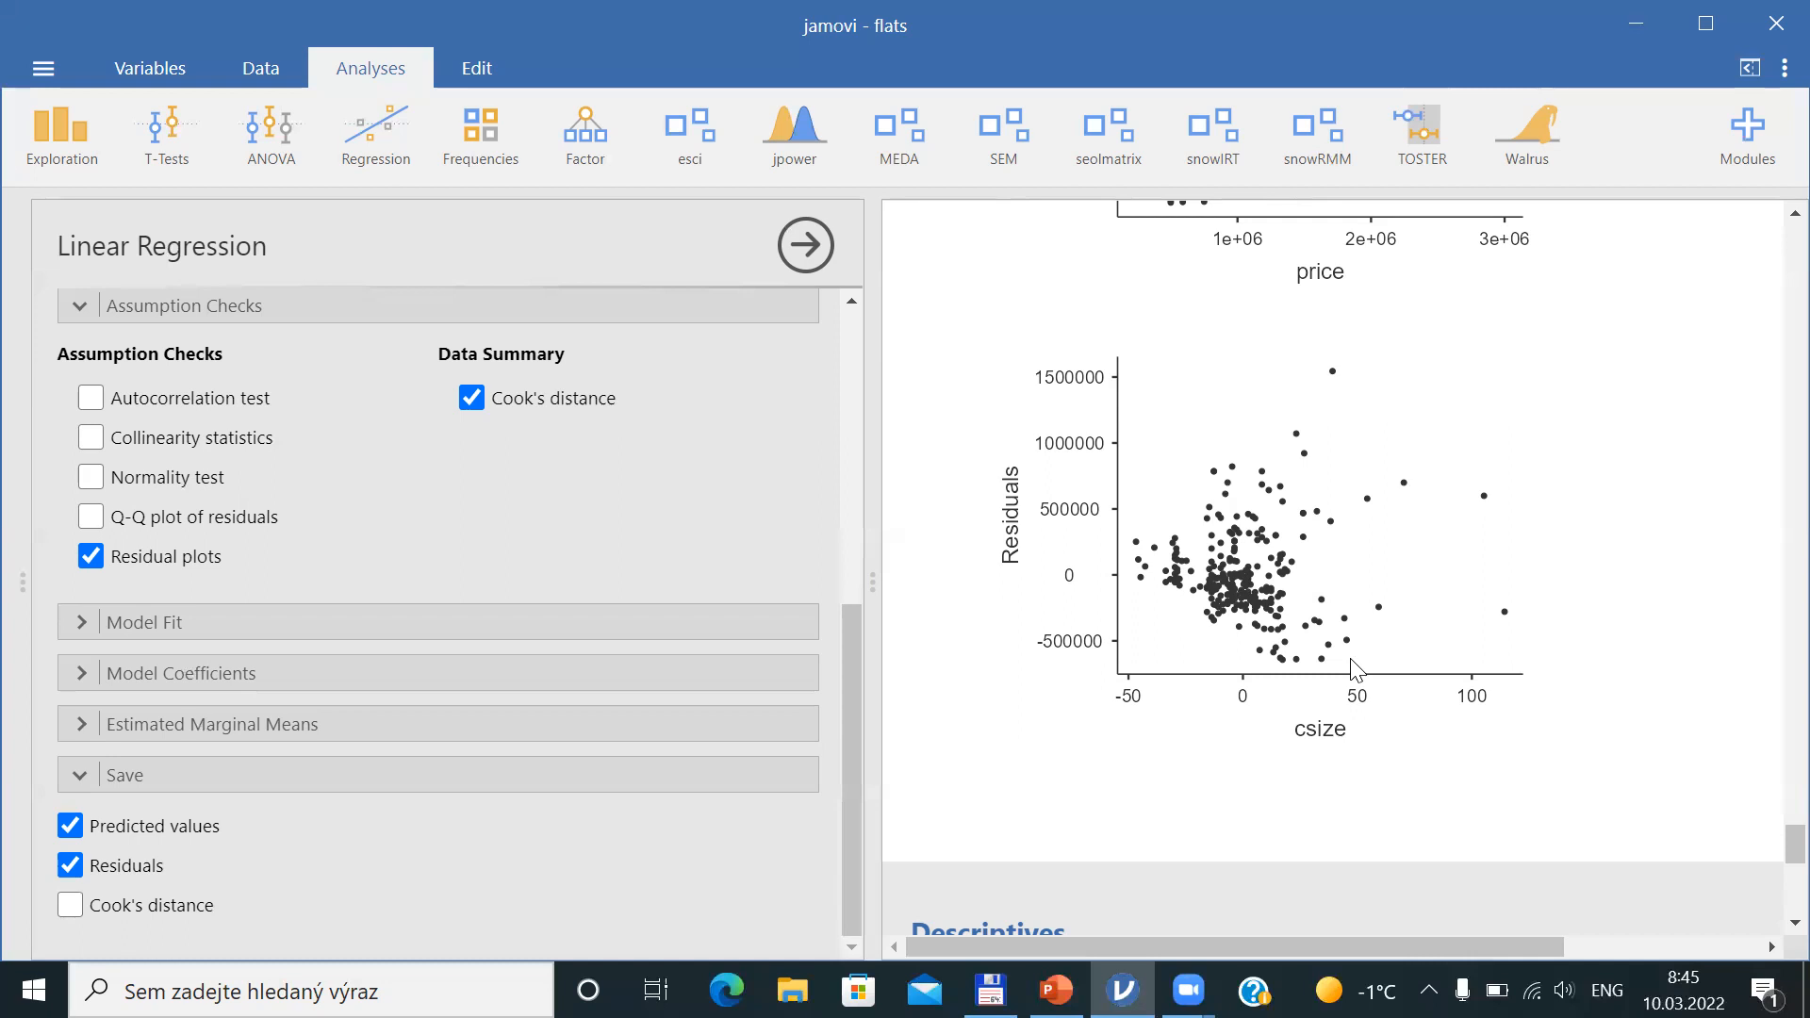
pyautogui.hotkey('alt', 'Tab')
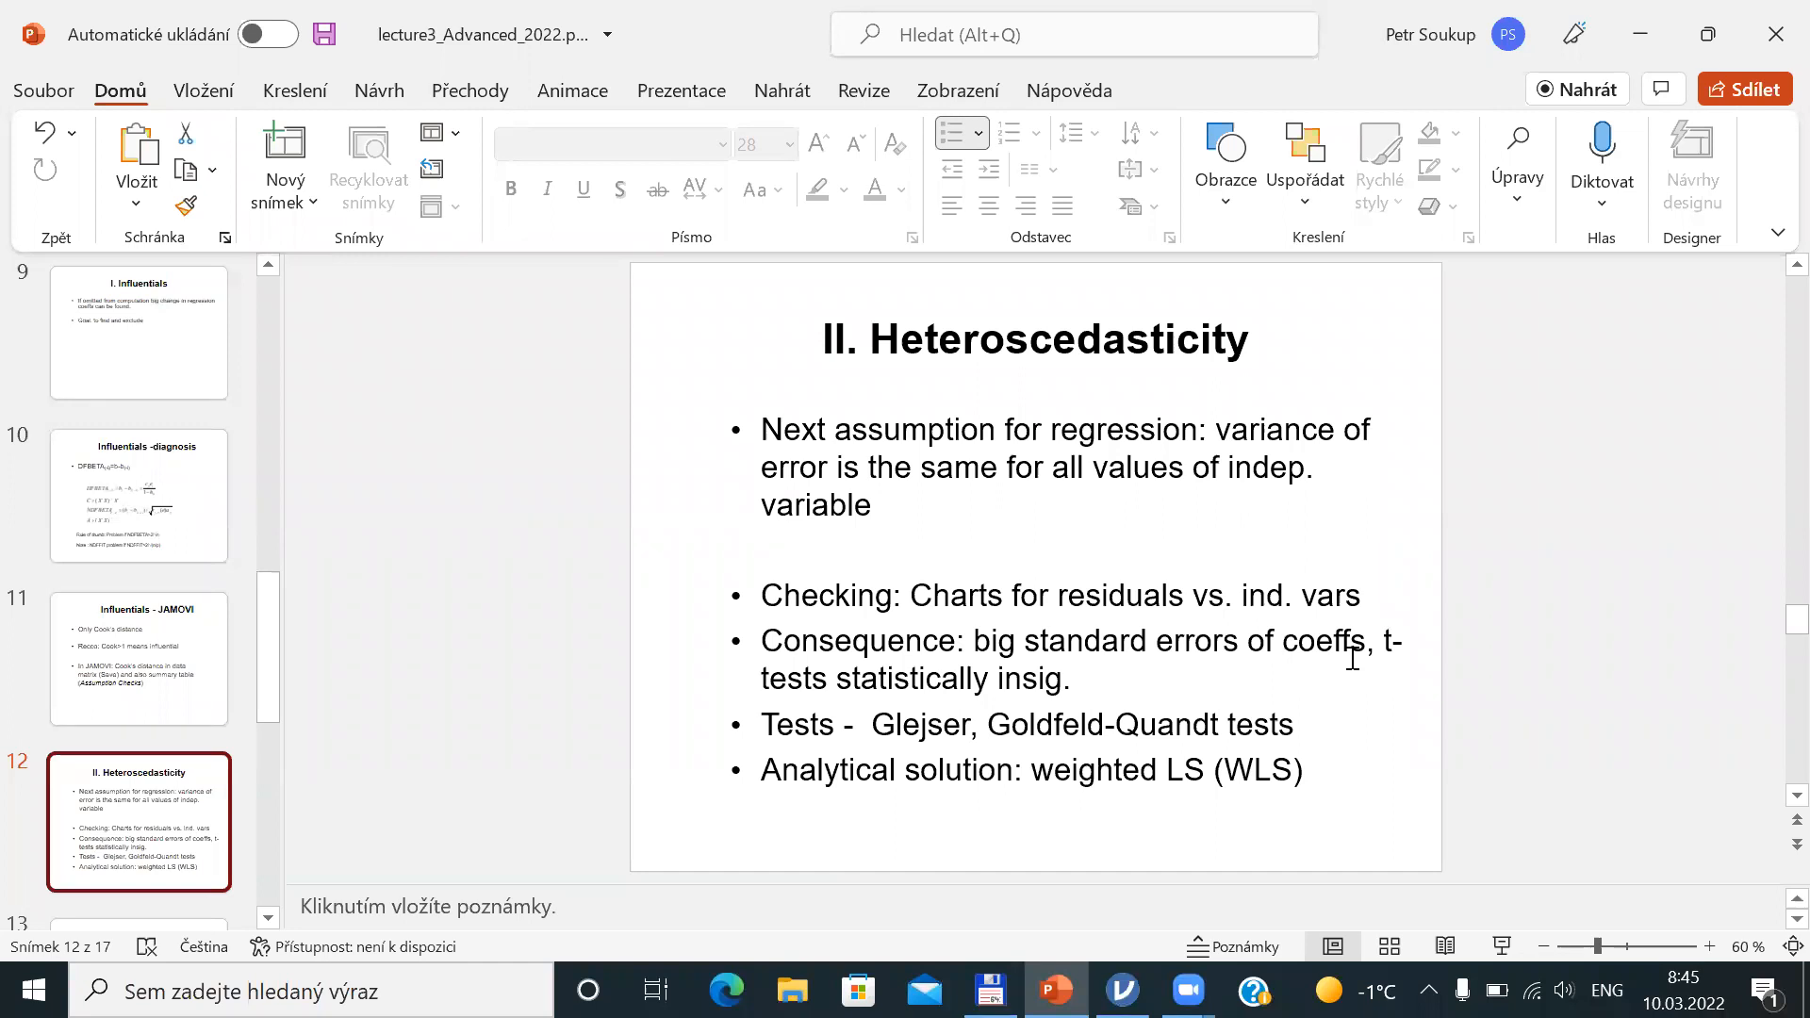
pyautogui.hotkey('alt', 'Tab')
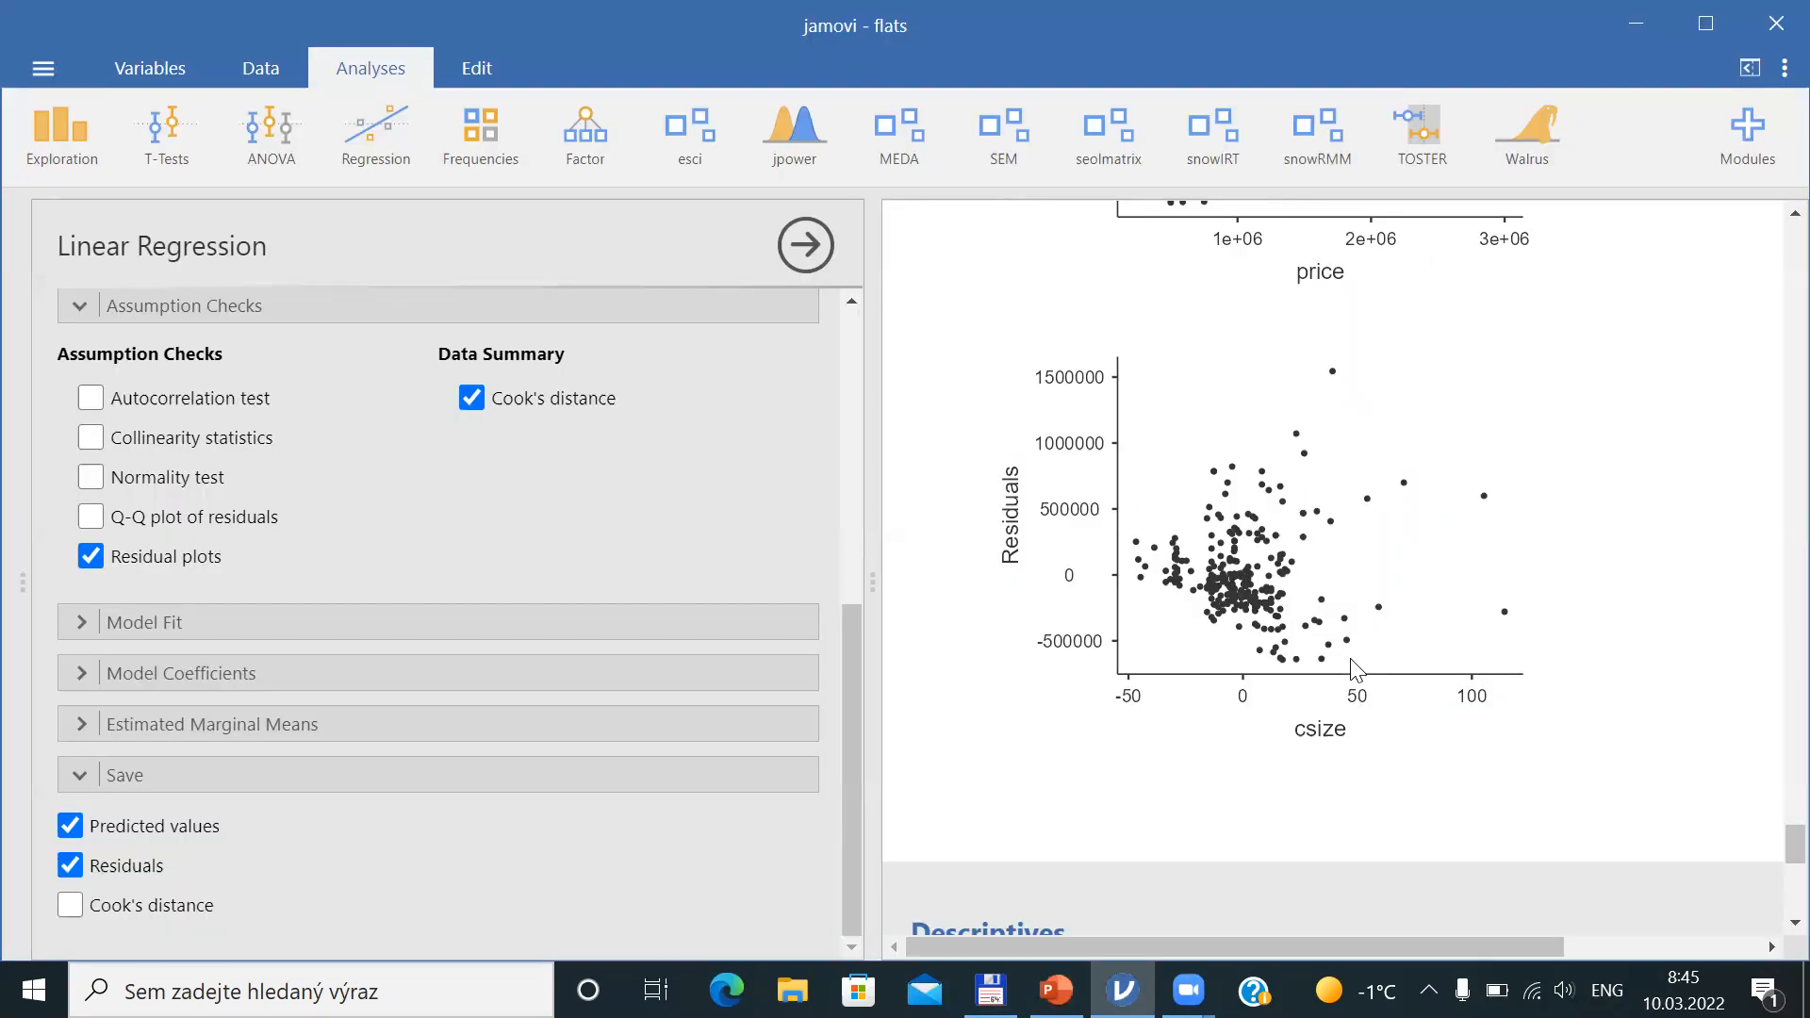
pyautogui.hotkey('alt', 'Tab')
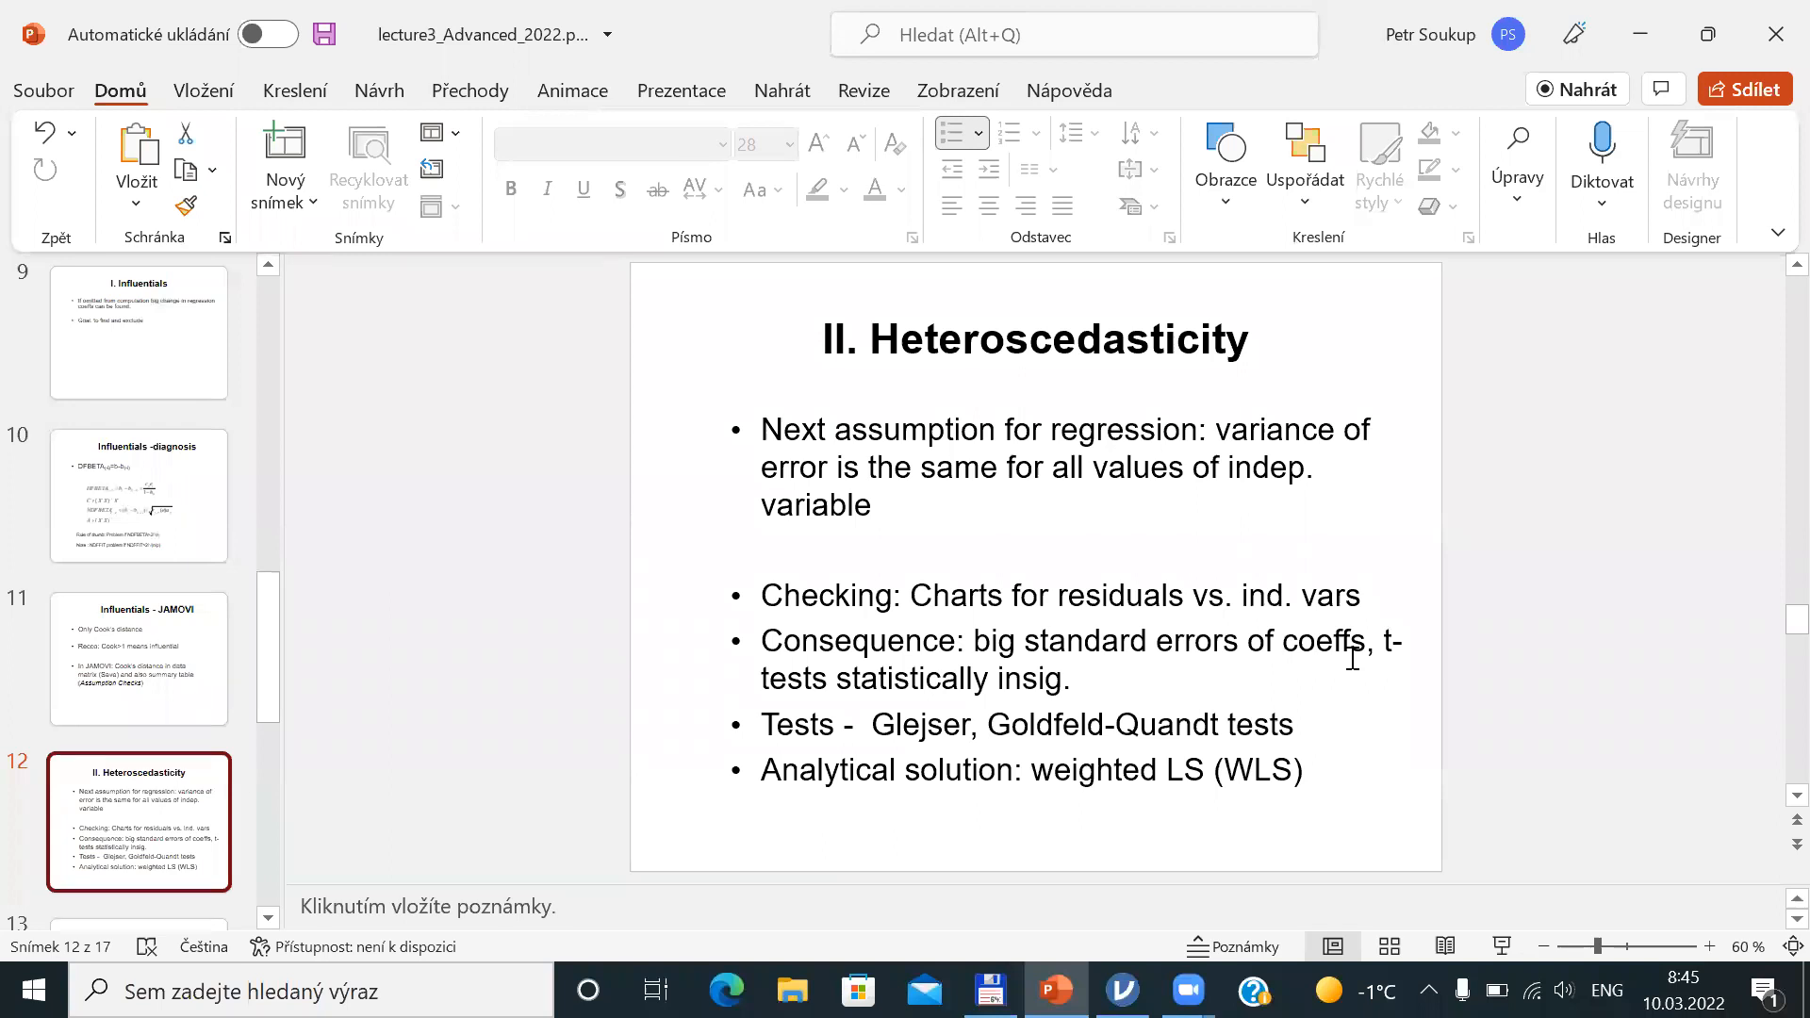
# Highlight 'big standard errors of coeffs' on the slide, then view the Model Coefficients table for price in jamovi
pyautogui.moveTo(977, 639); pyautogui.dragTo(1368, 650)
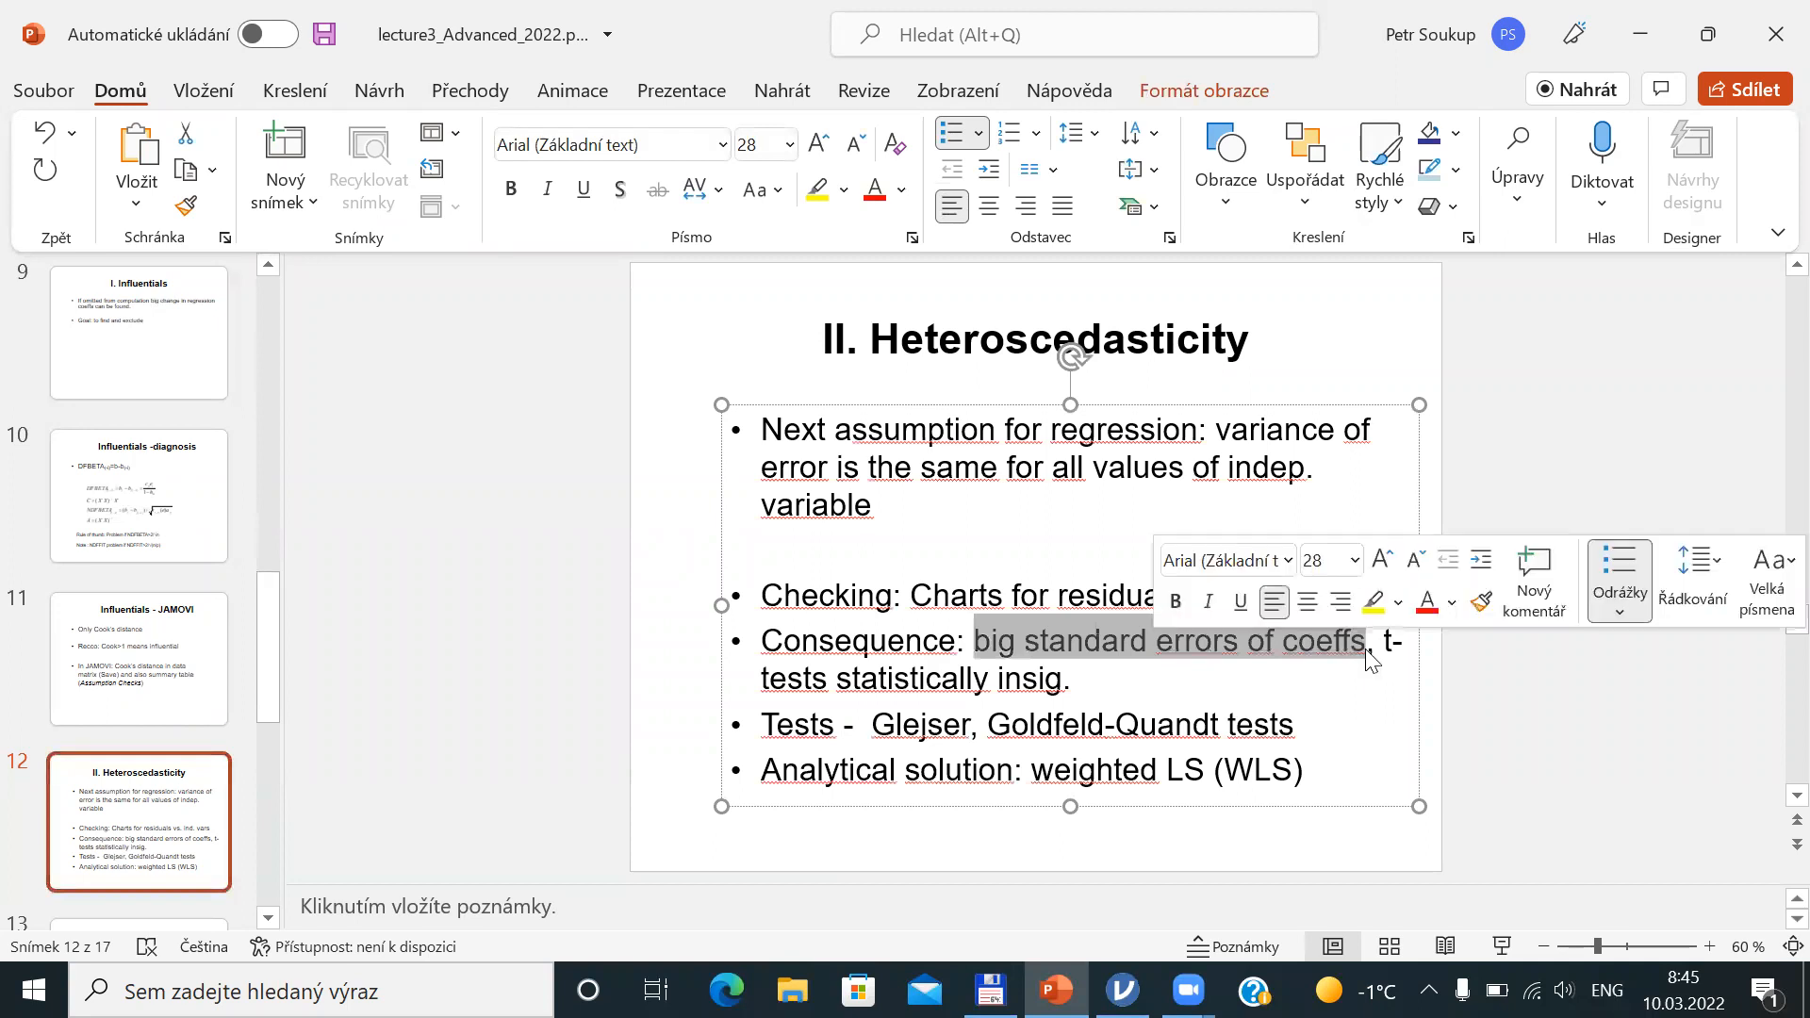
pyautogui.hotkey('alt', 'Tab')
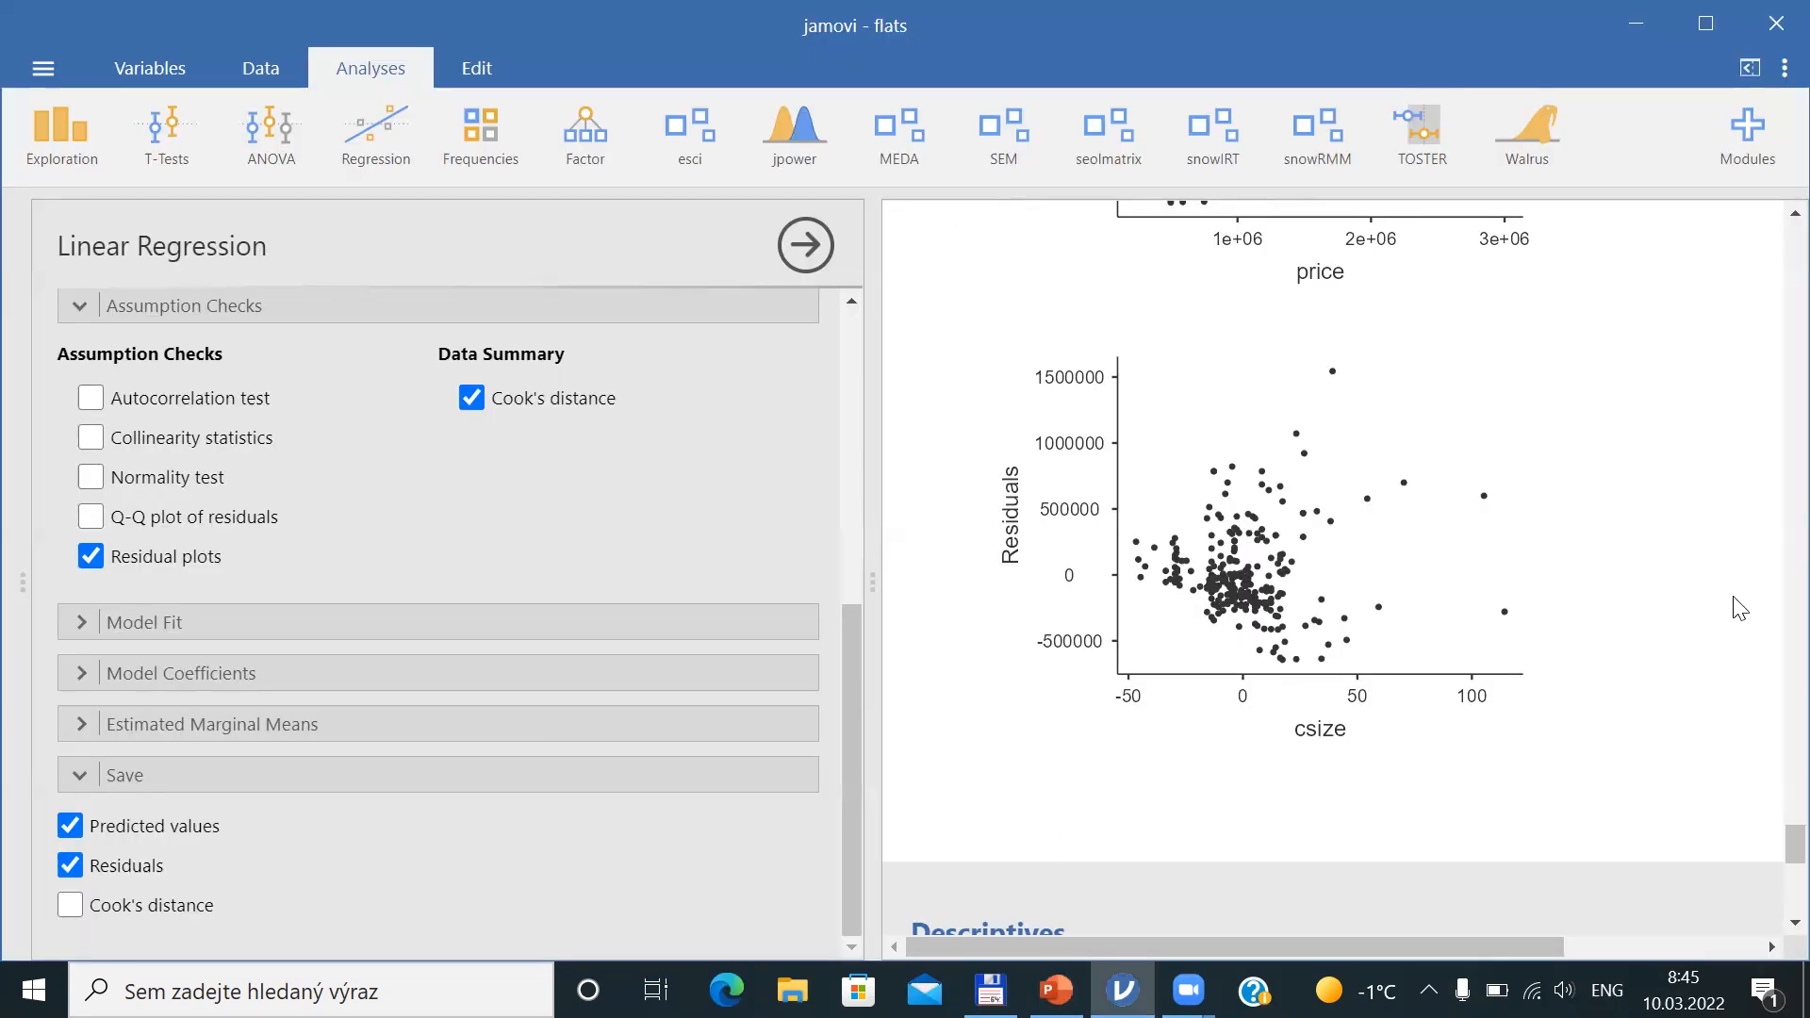
pyautogui.moveTo(1771, 846); pyautogui.dragTo(1773, 764)
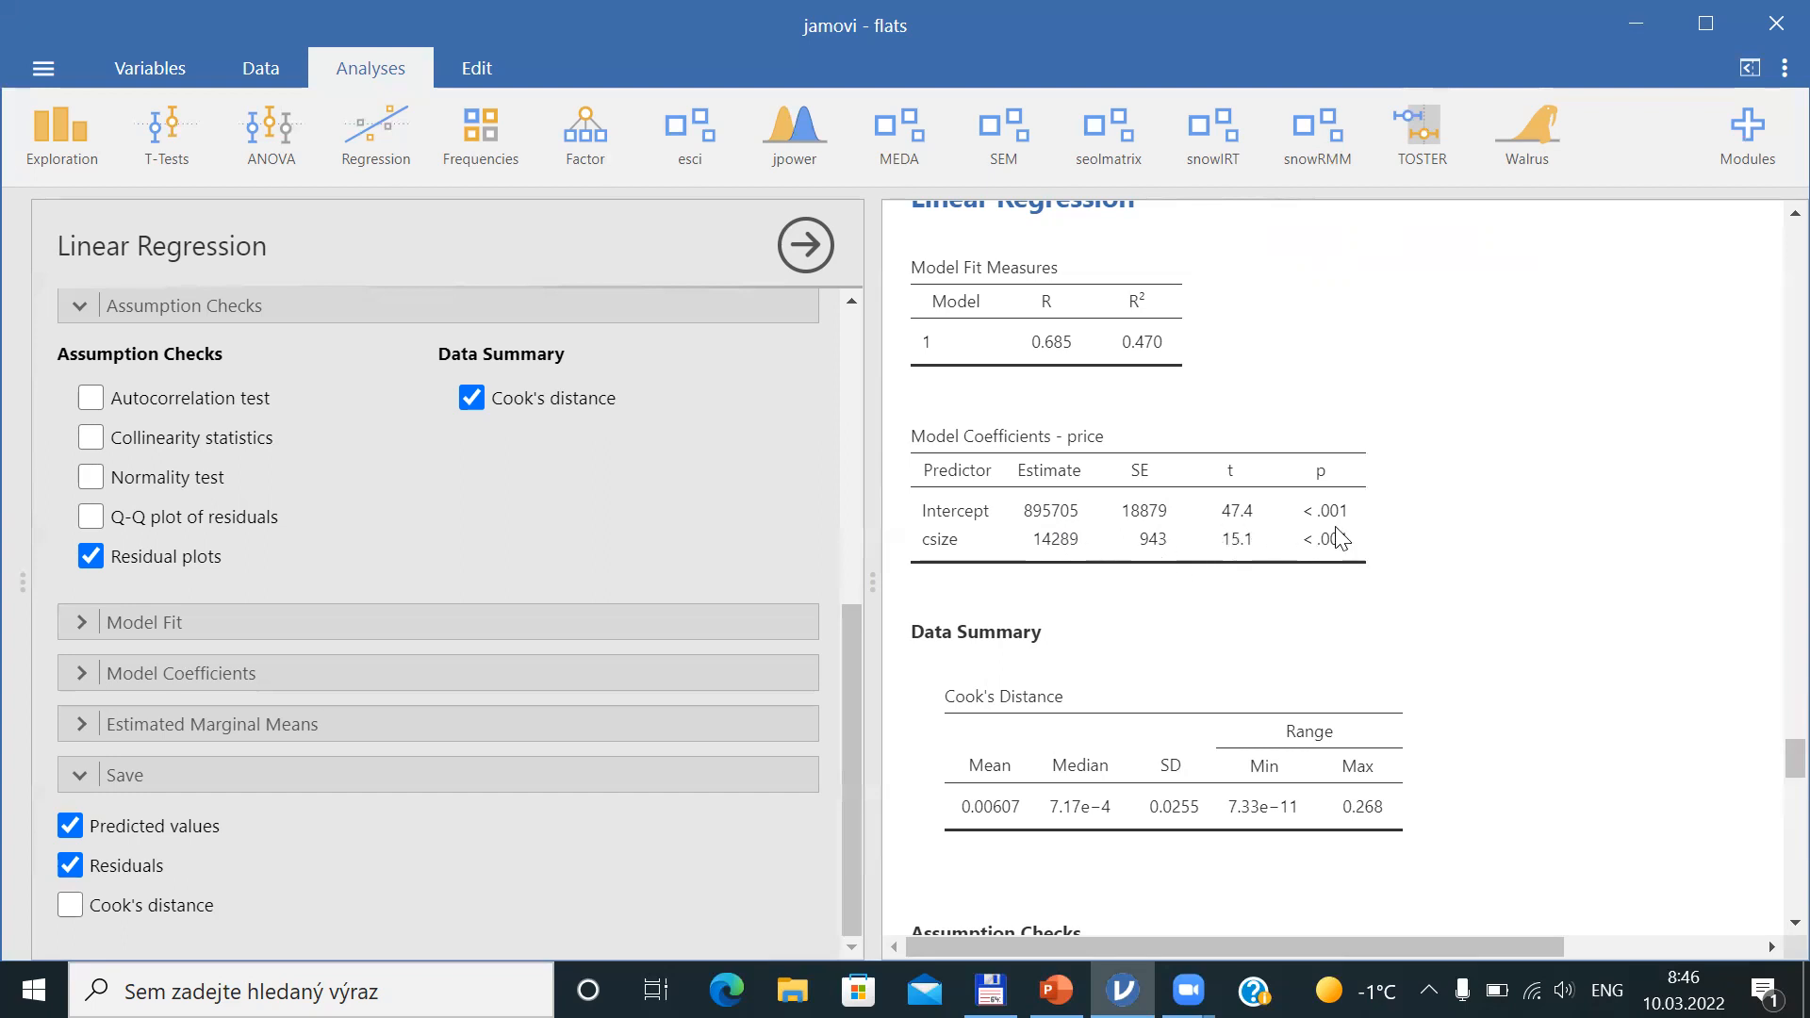
# Highlight 'tests statistically insig.' on the Heteroscedasticity slide and clear the selection
pyautogui.hotkey('alt', 'Tab')
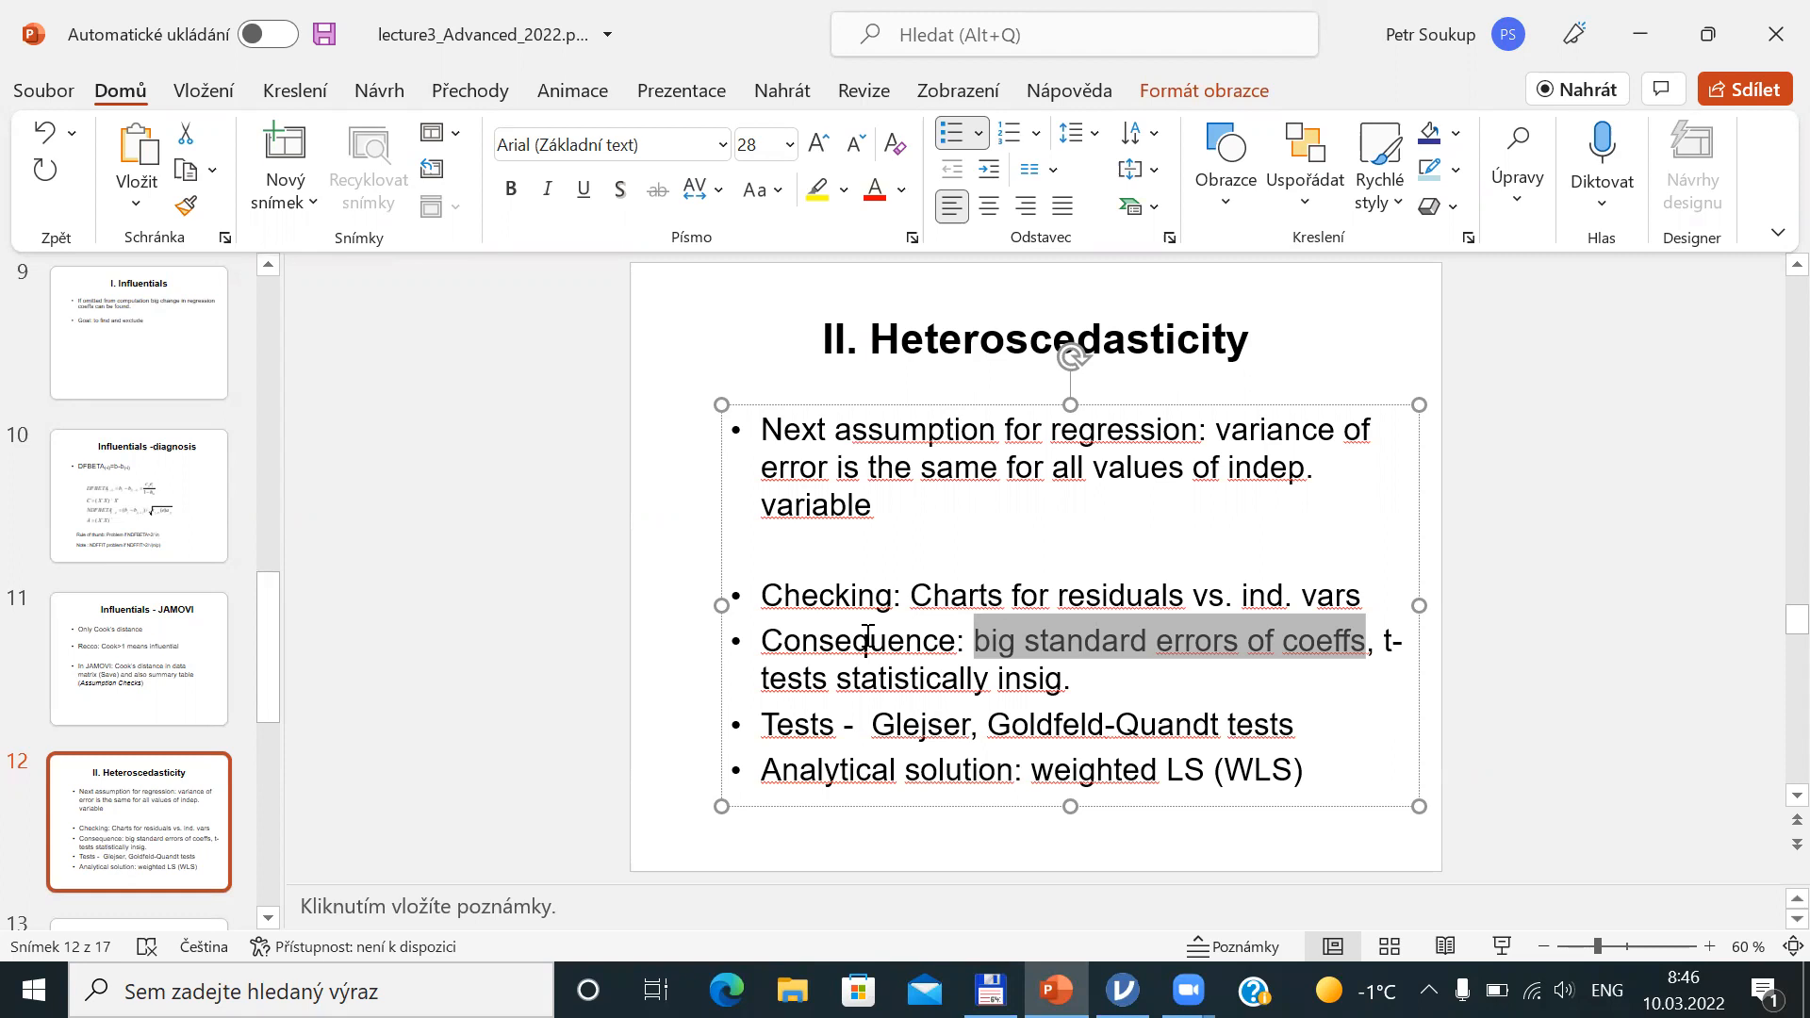
pyautogui.moveTo(1385, 640); pyautogui.dragTo(1176, 667)
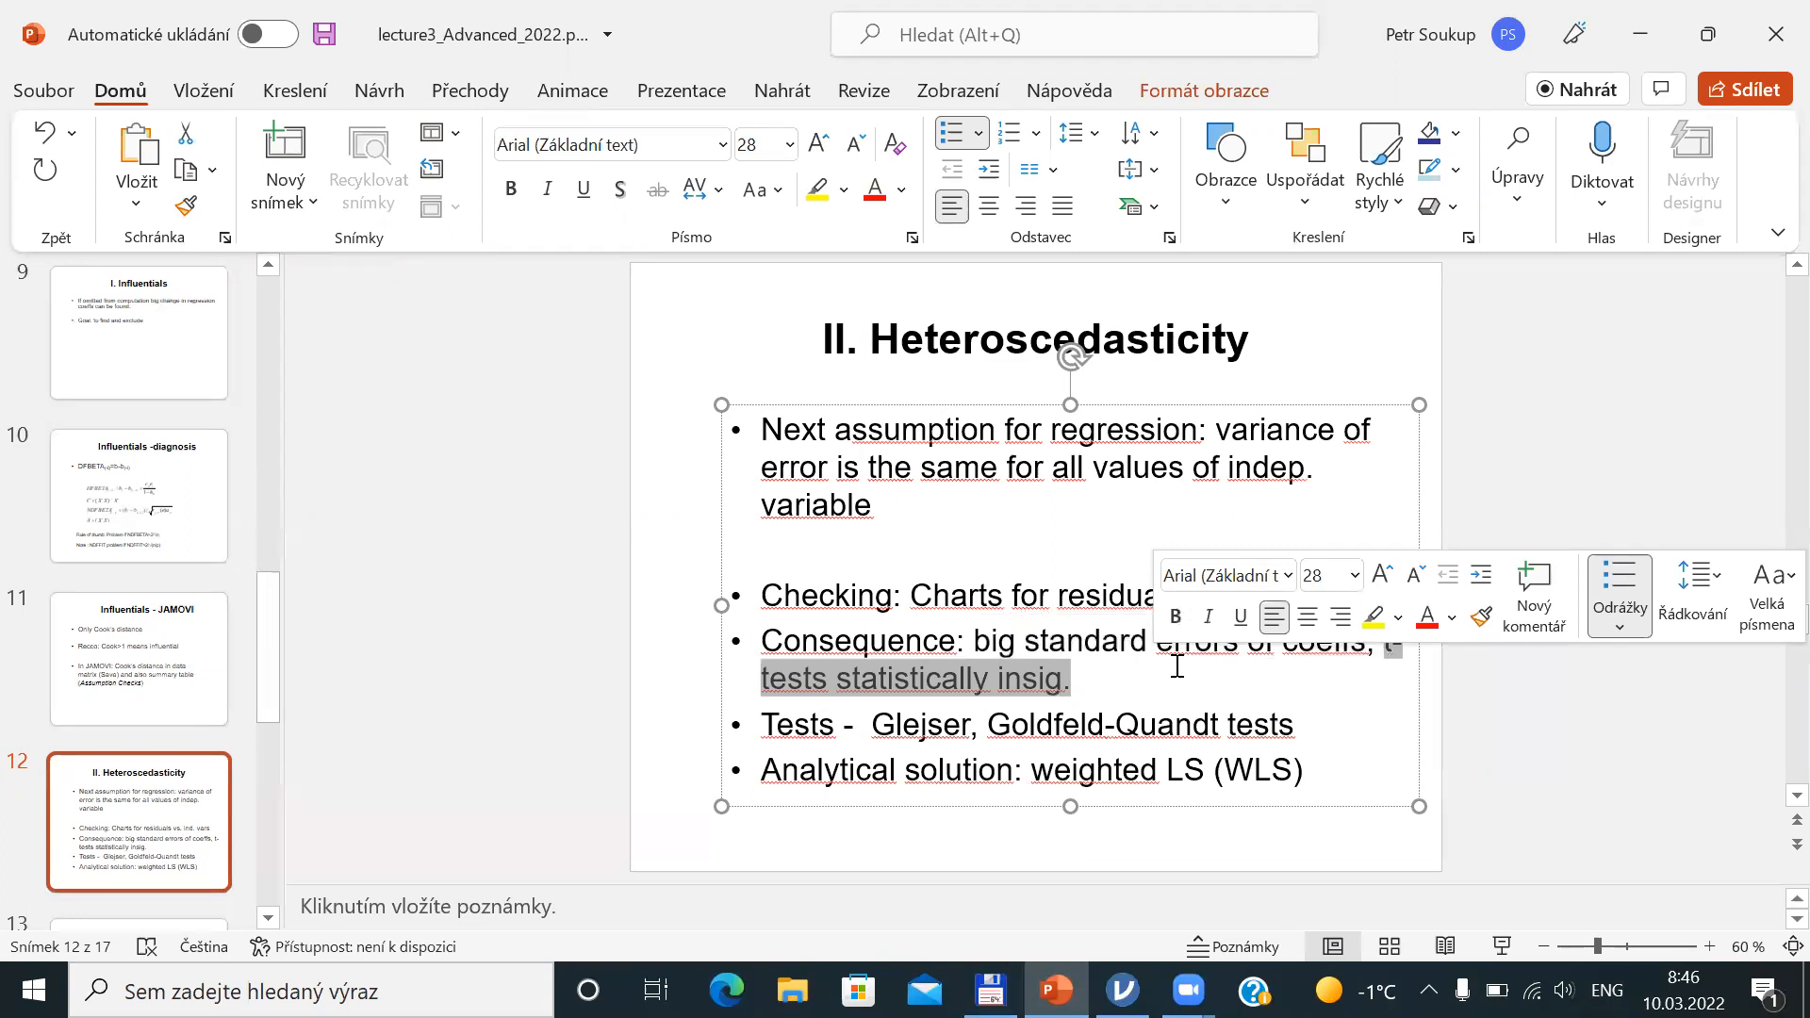
pyautogui.press('Escape')
pyautogui.press('Escape')
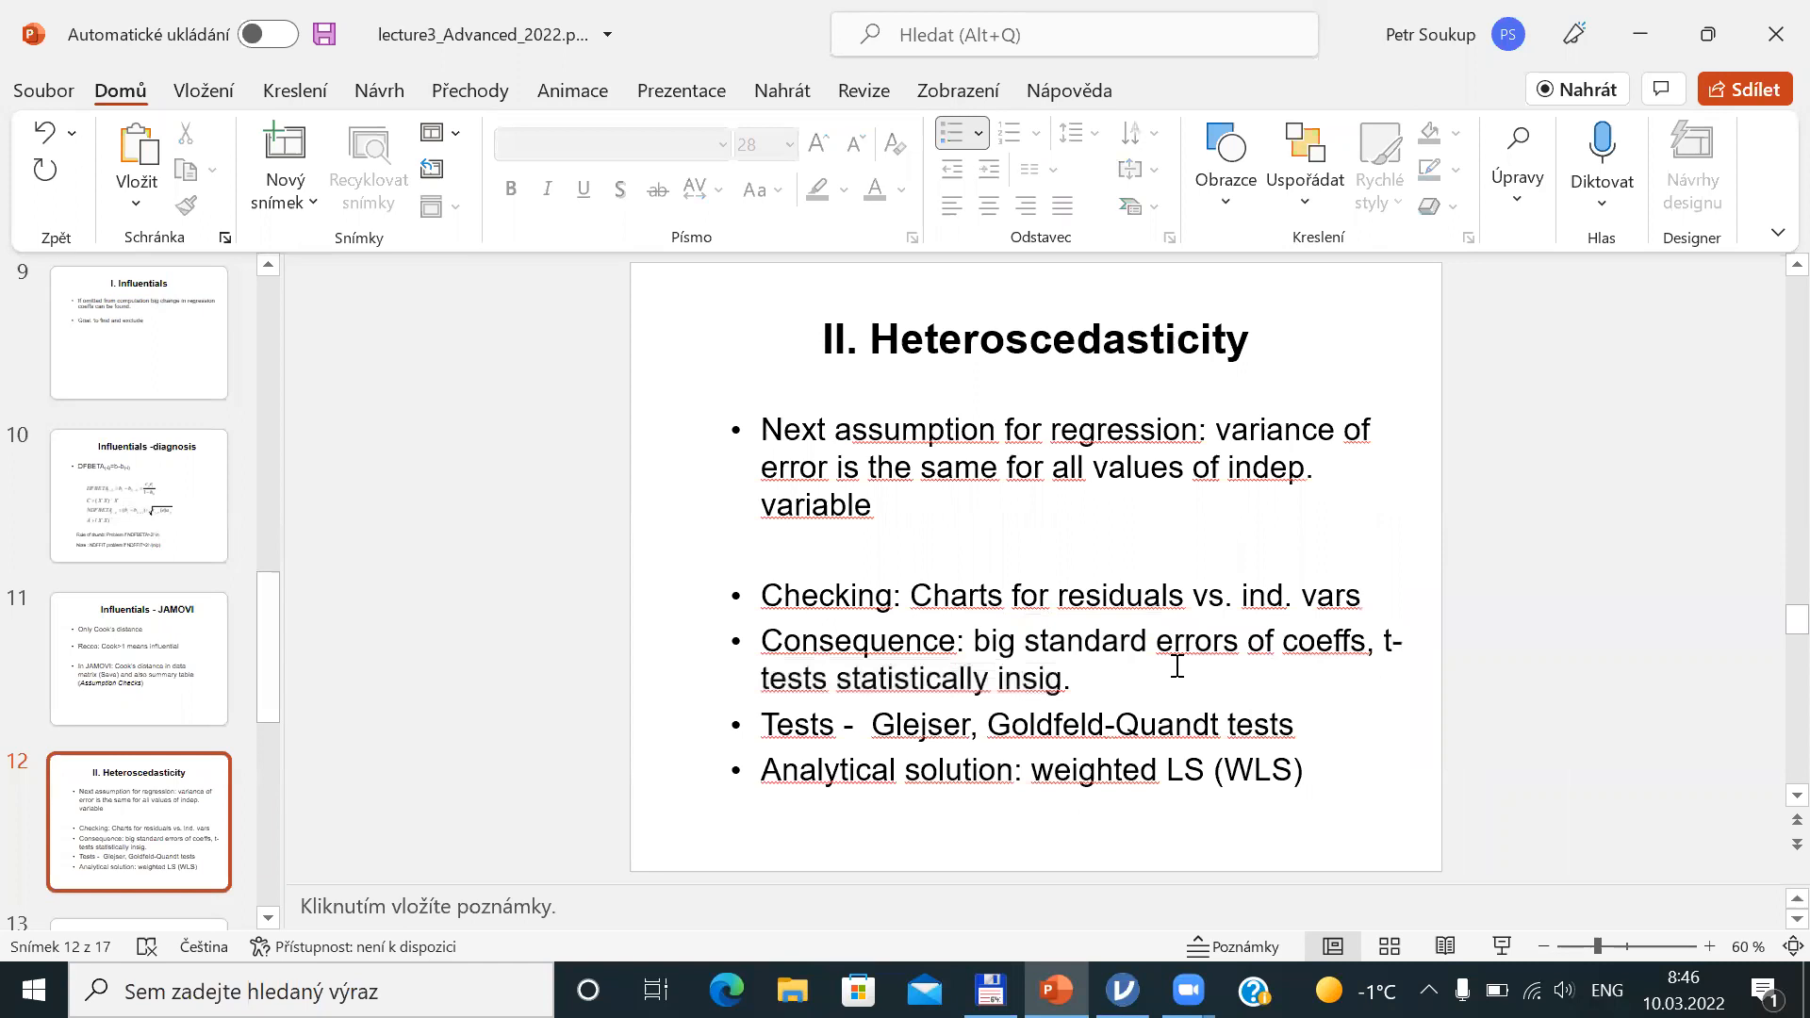
# Glance at the coefficients table again, then highlight 'Glejser' among the heteroscedasticity tests on the slide
pyautogui.hotkey('alt', 'Tab')
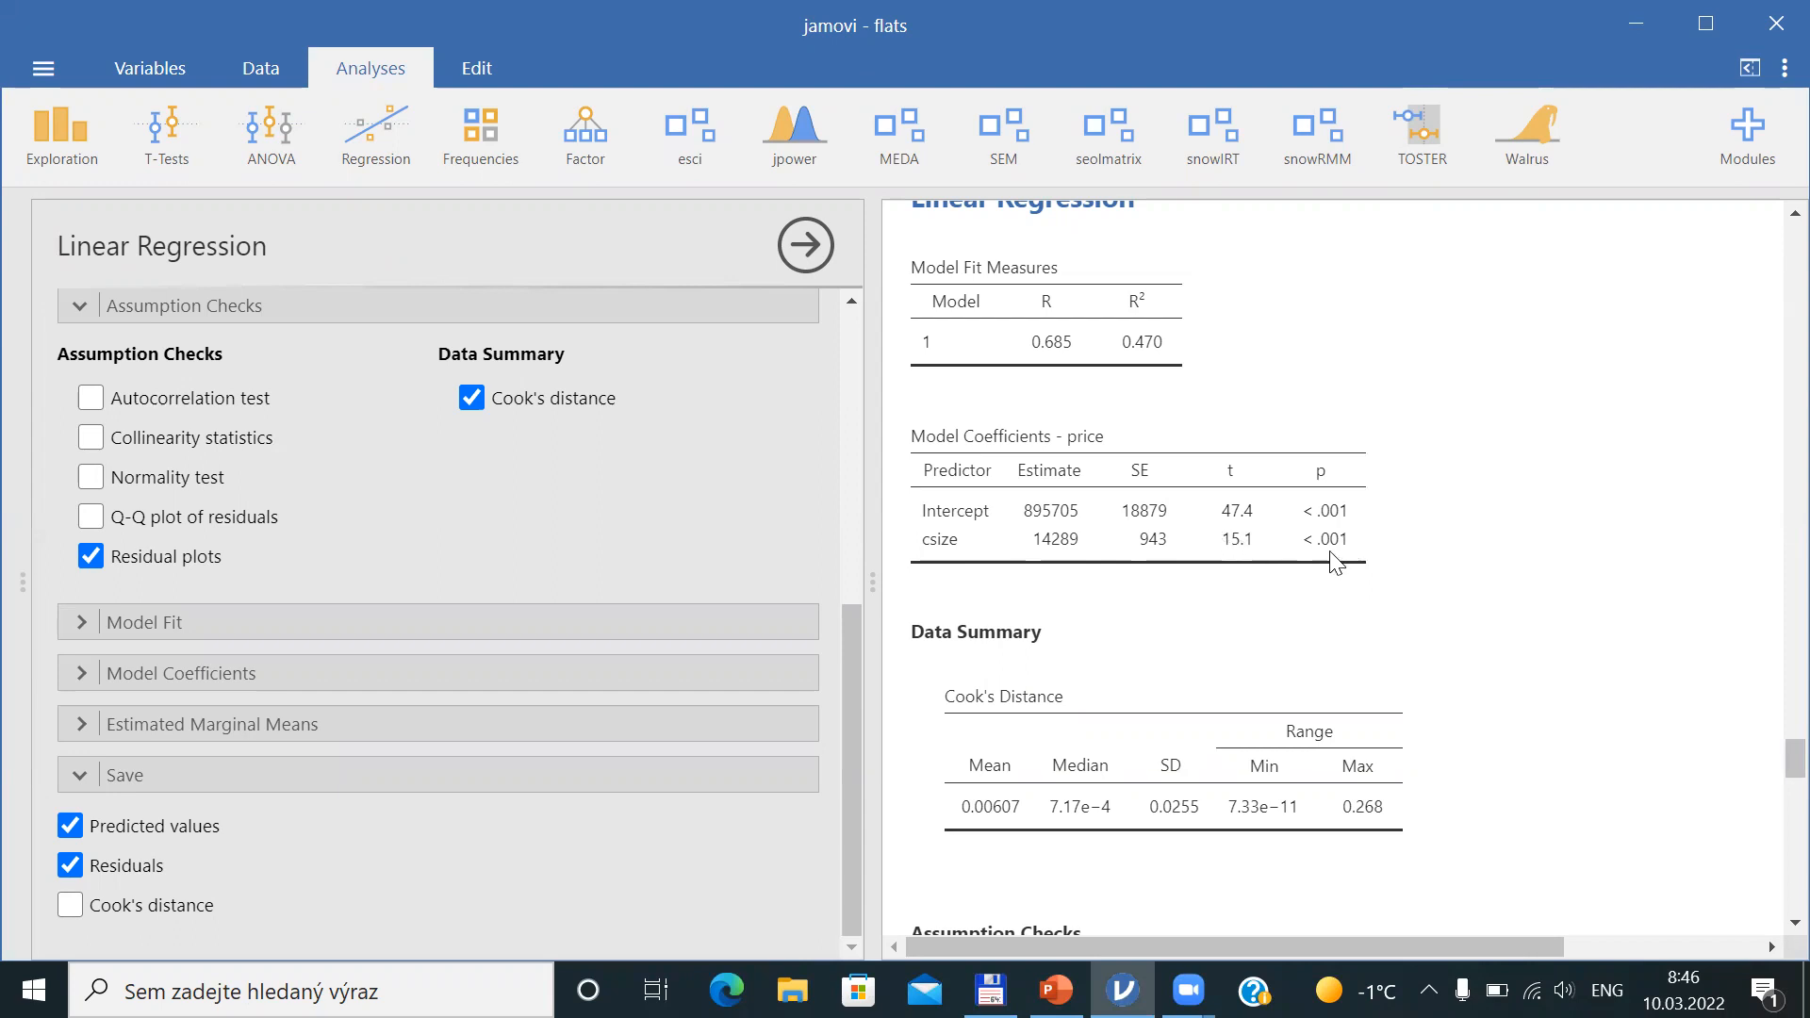
pyautogui.hotkey('alt', 'Tab')
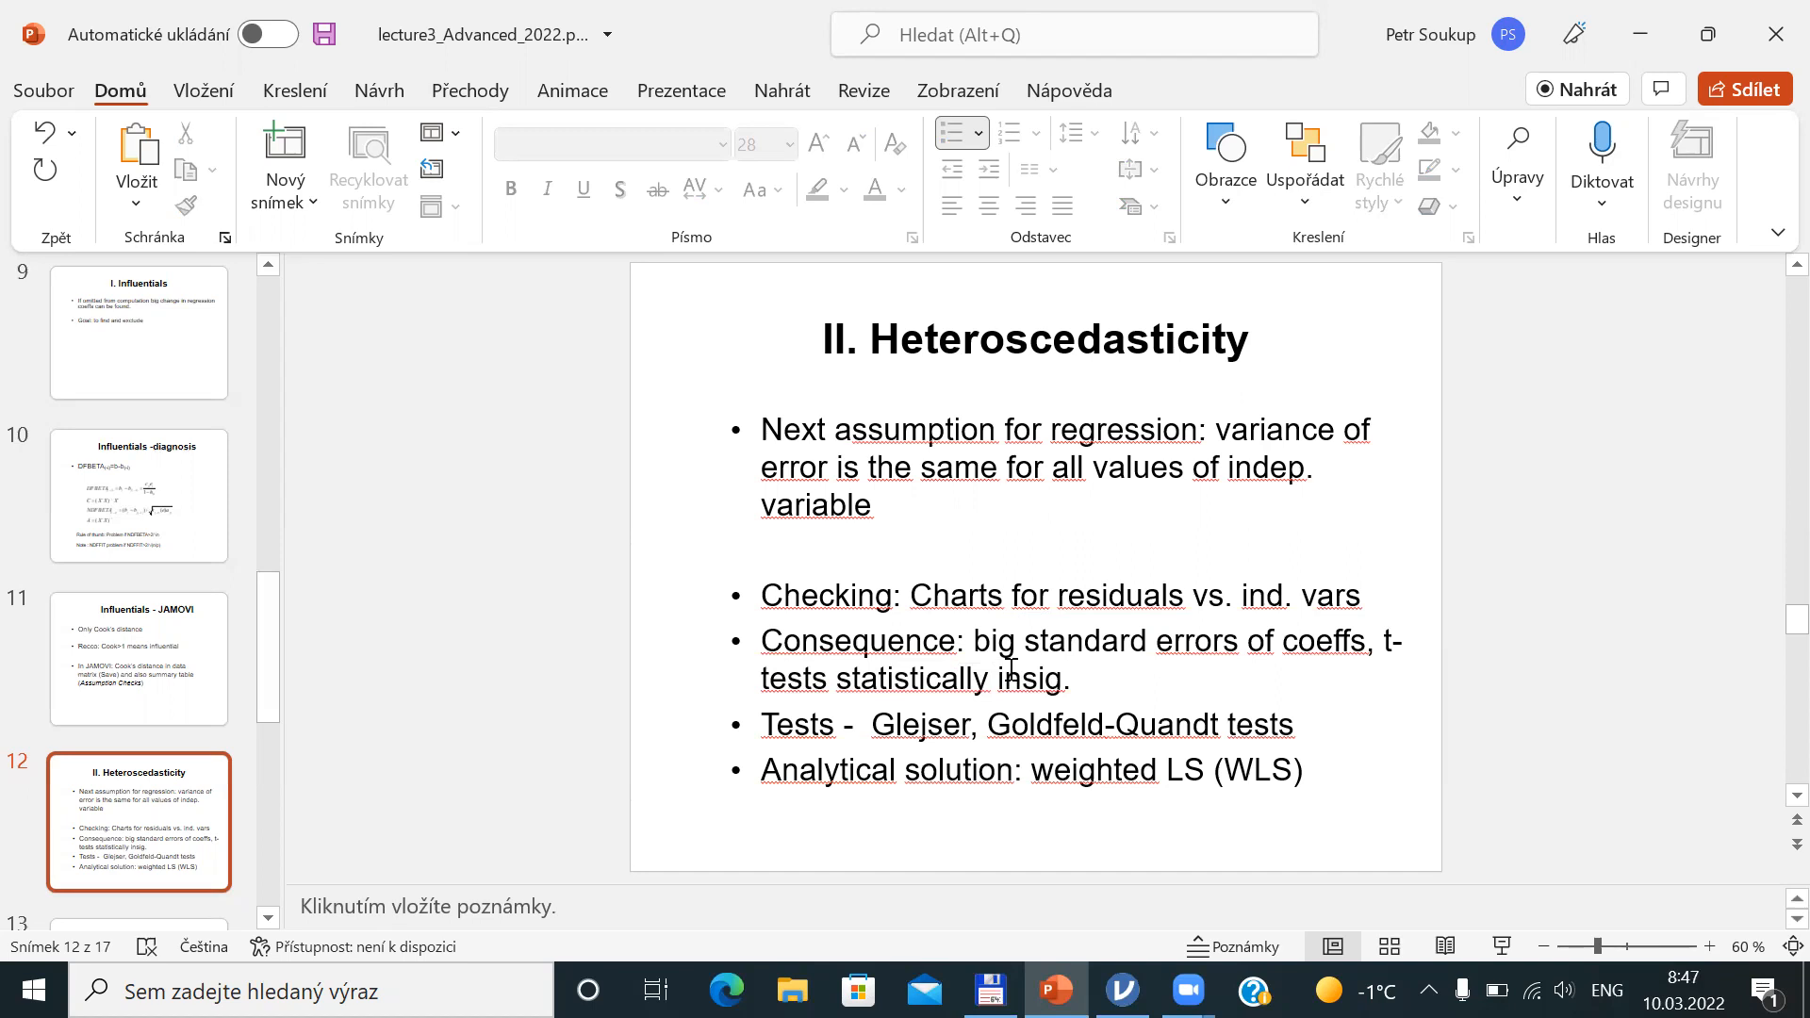
pyautogui.moveTo(871, 725); pyautogui.dragTo(975, 725)
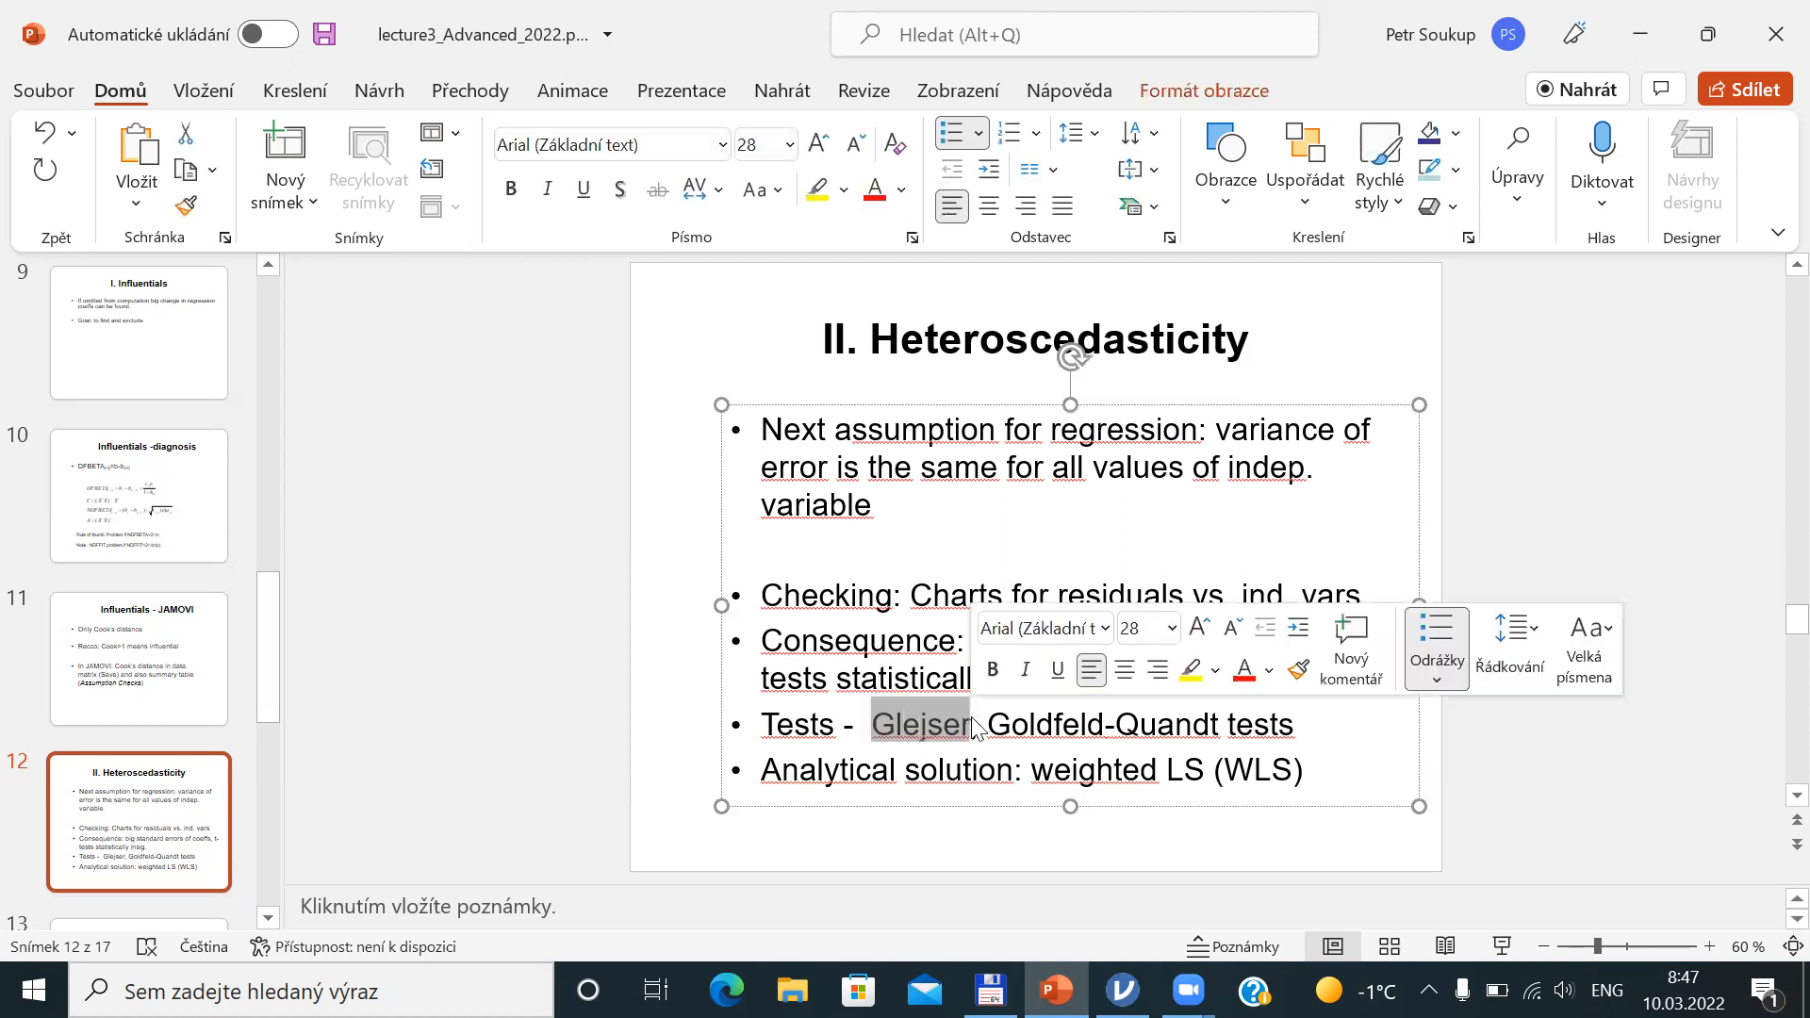